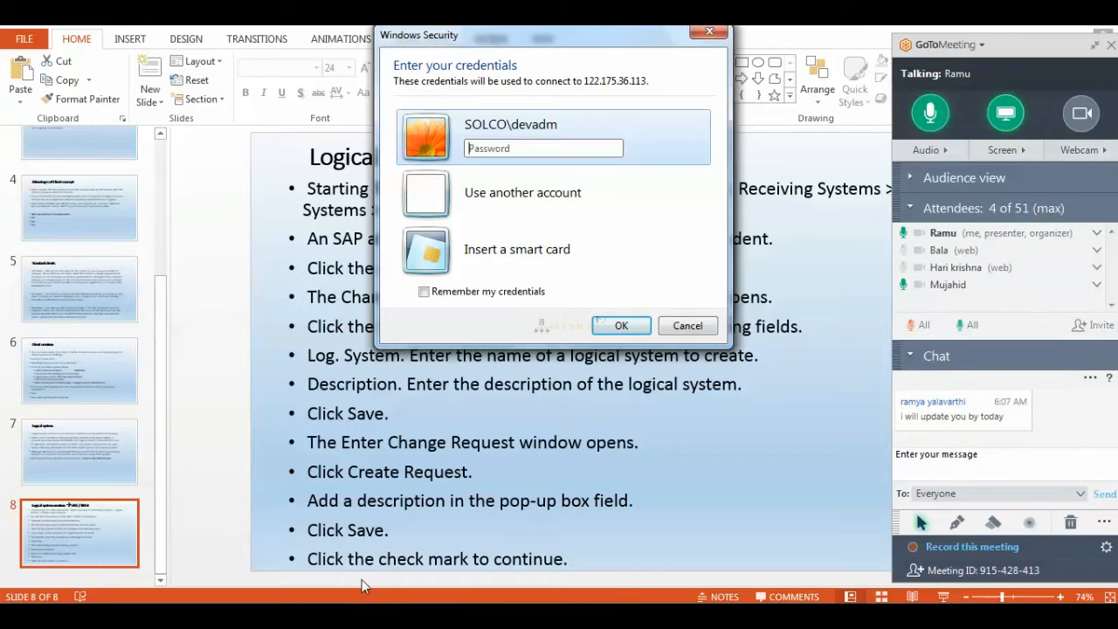
Replace the BW/ECC logical-system diagram with a new blank canvas without saving it.
left_click(342, 615)
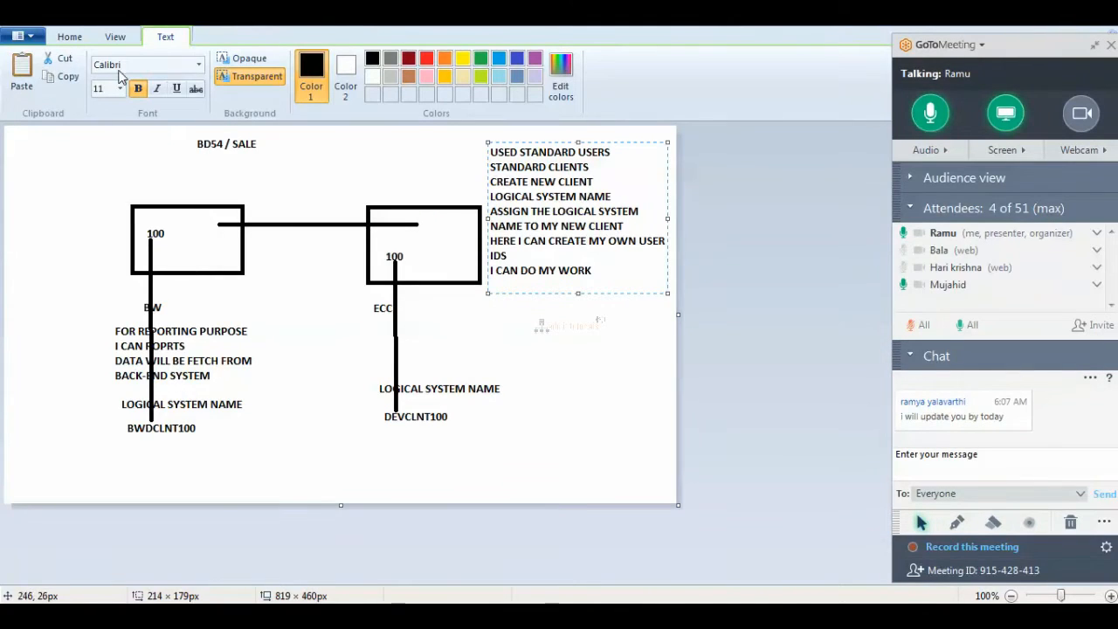
left_click(32, 41)
left_click(50, 67)
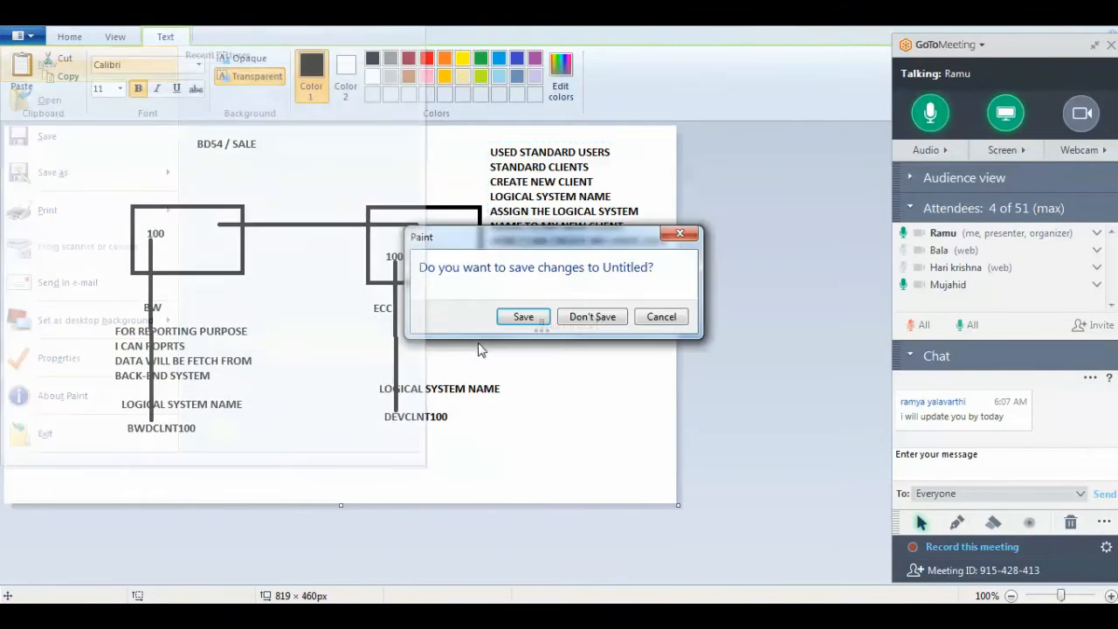
left_click(567, 323)
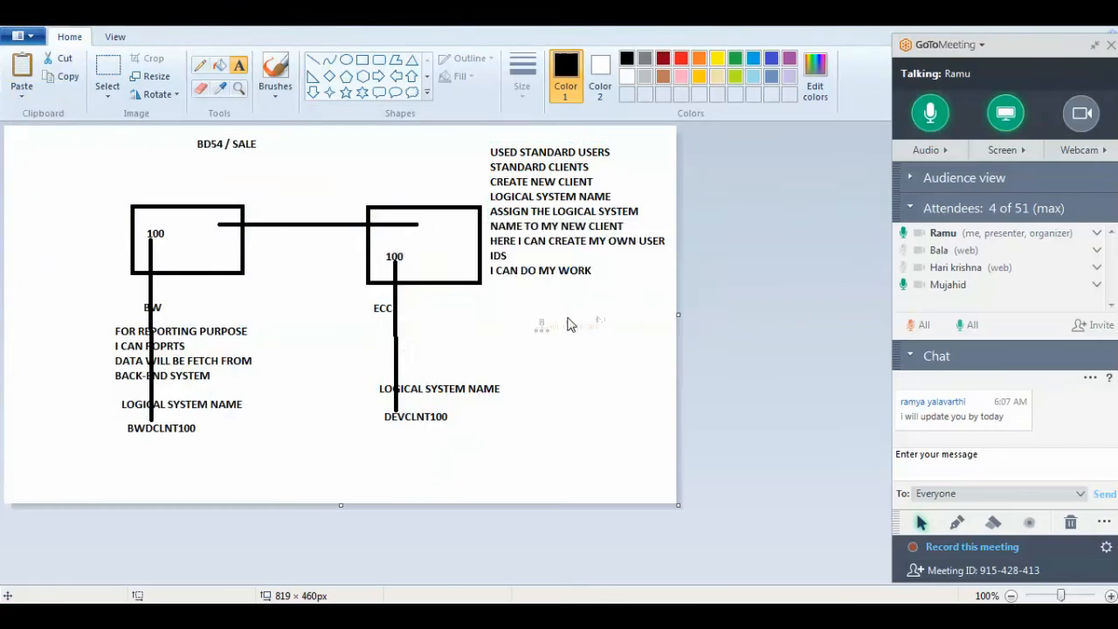
Draw a box right of centre and label it PRD, 100, PRDCLNT100 on three lines below.
left_click(361, 59)
left_click_drag(404, 189, 546, 274)
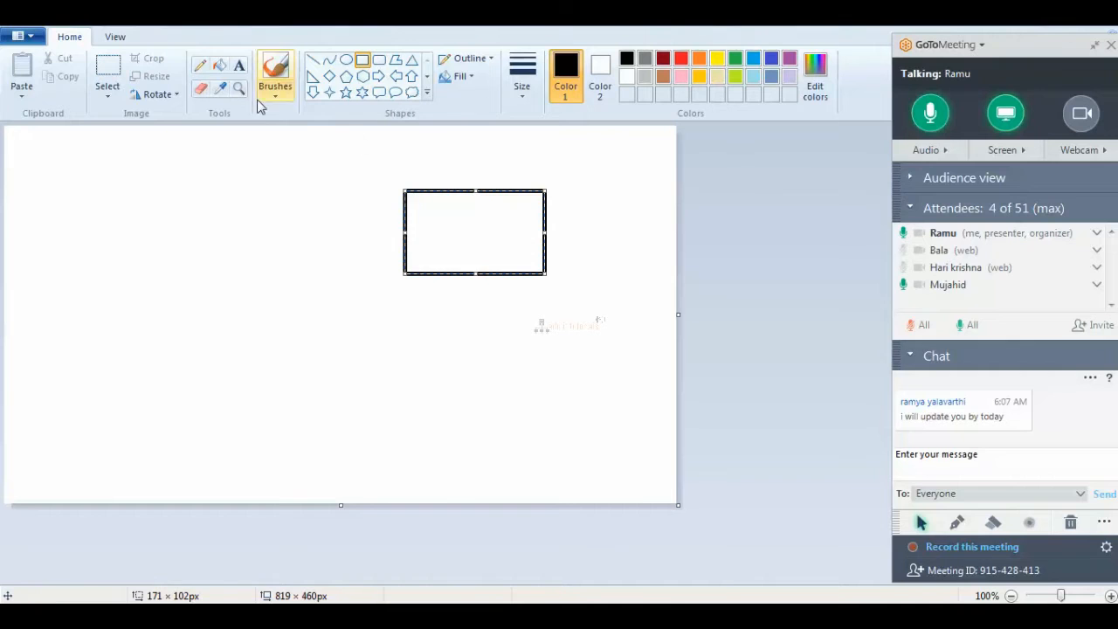
left_click(239, 65)
left_click_drag(417, 283, 548, 324)
type("prd")
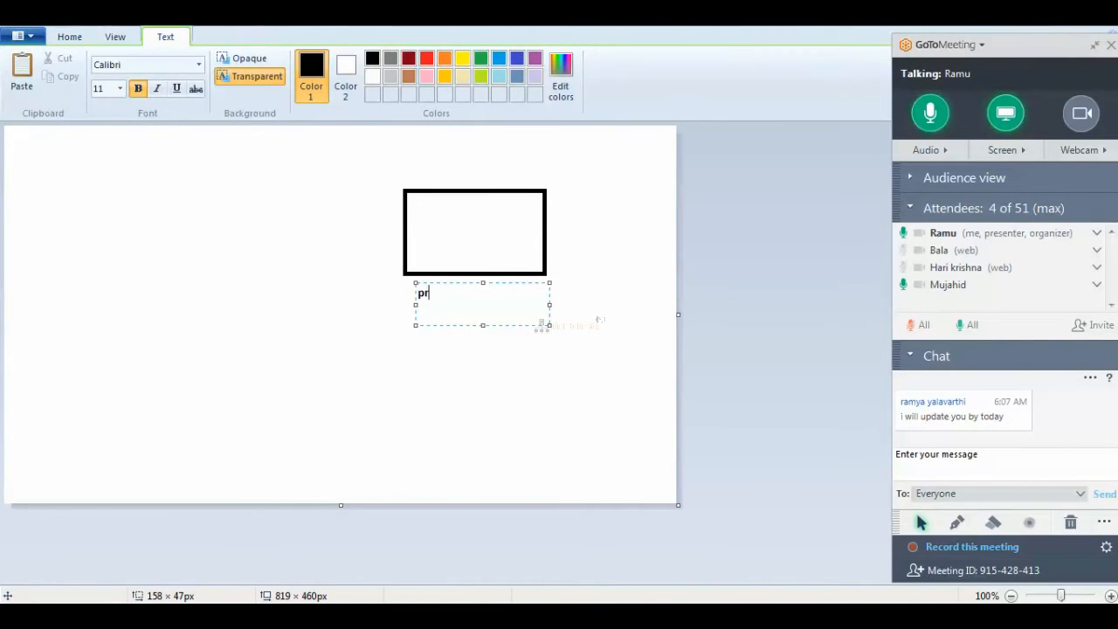
key("BackSpace")
key("BackSpace")
key("BackSpace")
type("PRD")
key("Return")
type("100")
key("Return")
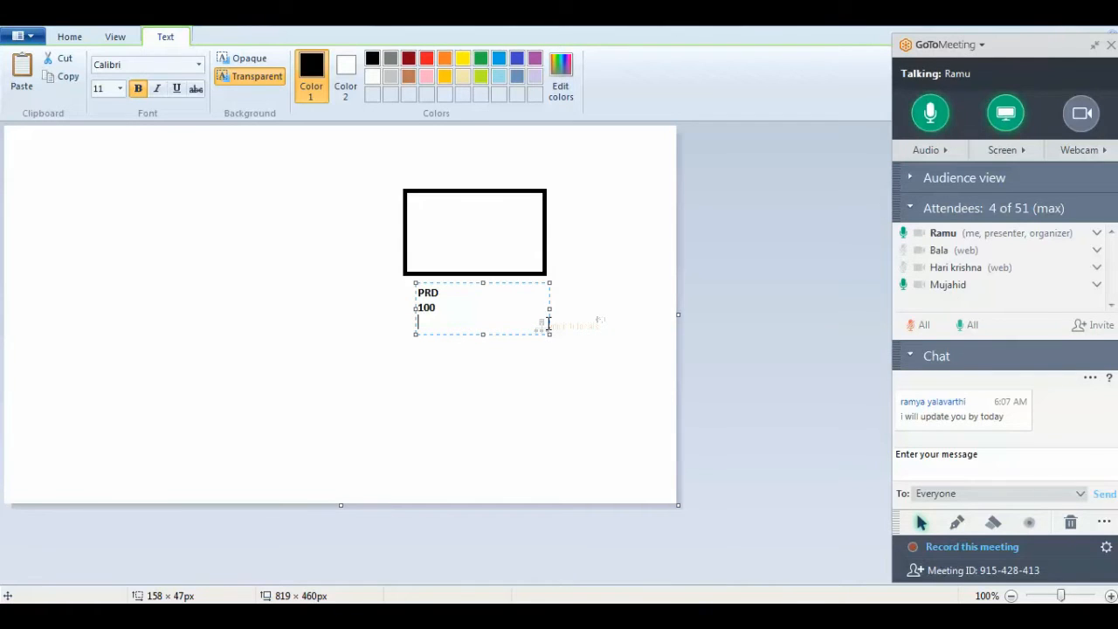
type("PR")
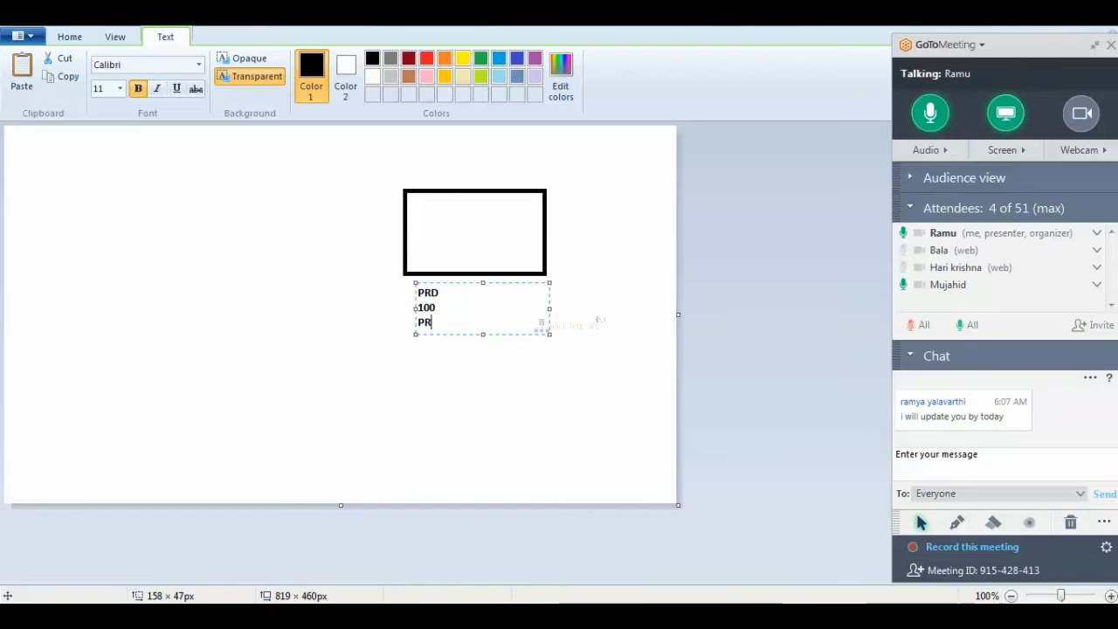
type("DC")
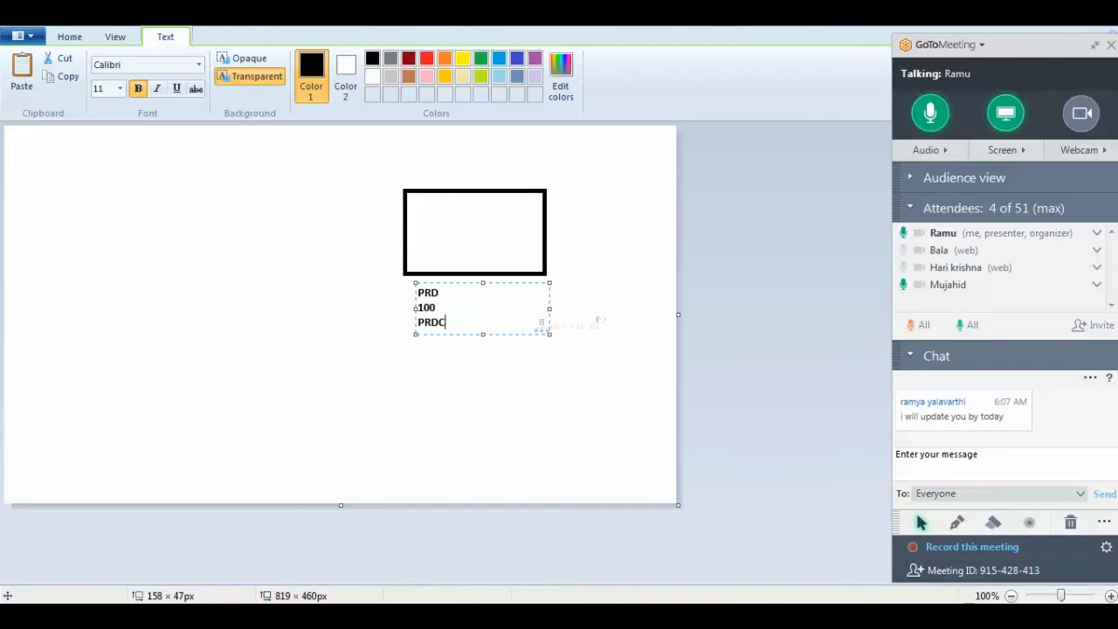
type("LNT100")
left_click(71, 38)
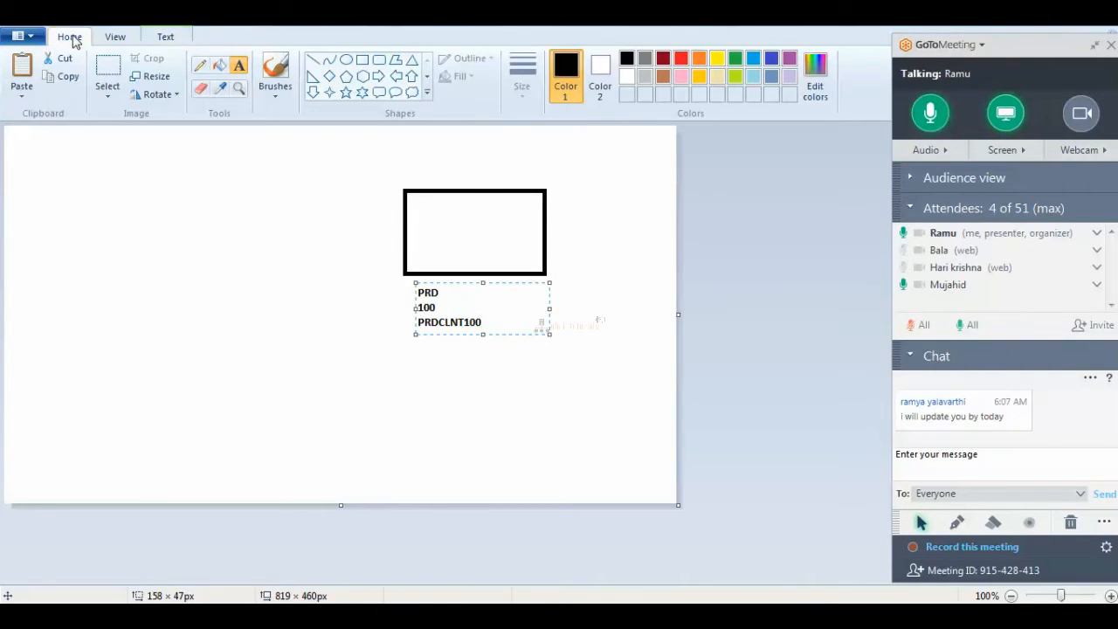
Draw a second box on the left and label it QAS, 100, QASCLNT100 underneath.
left_click(361, 59)
mouse_move(131, 188)
left_mouse_down()
mouse_move(265, 285)
mouse_move(316, 271)
mouse_move(294, 278)
left_mouse_up()
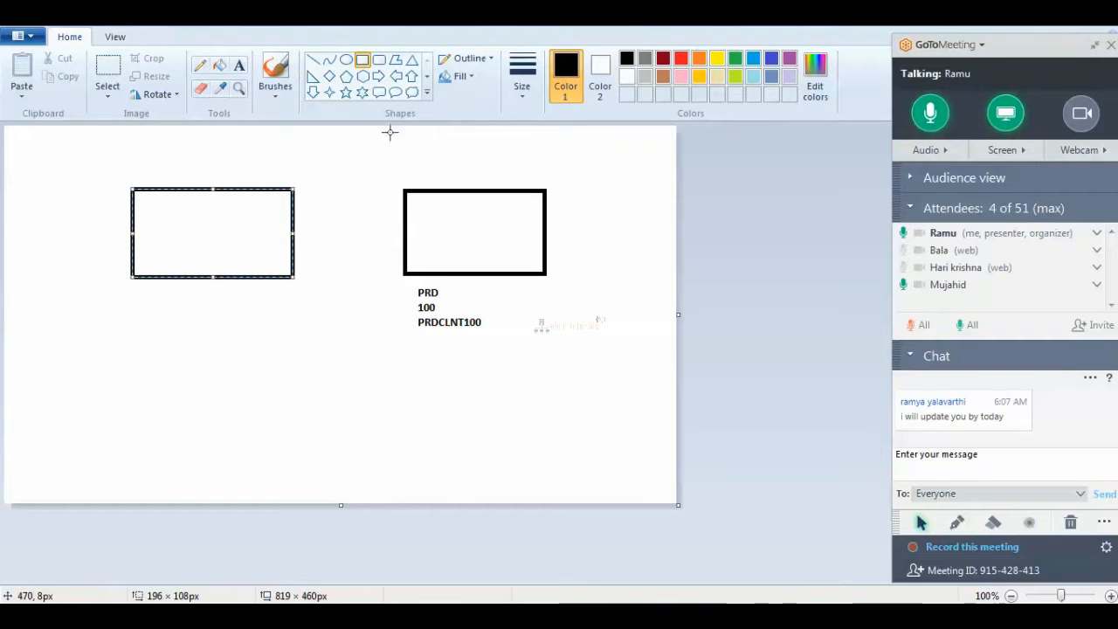
left_click(238, 65)
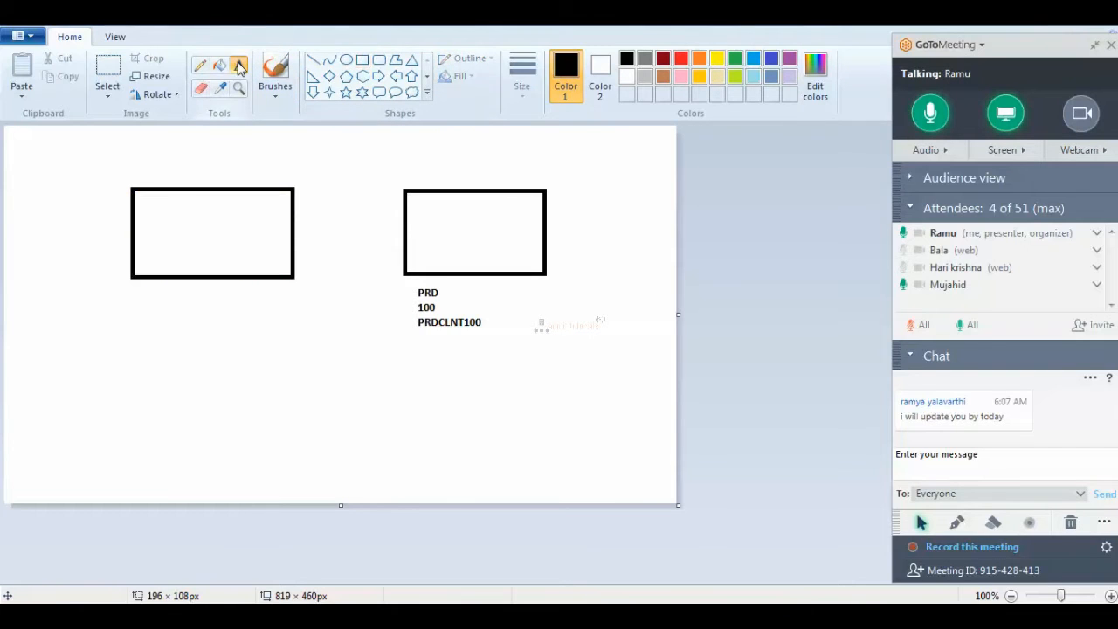
left_click_drag(150, 285, 312, 359)
type("QAS")
key("Return")
type("100")
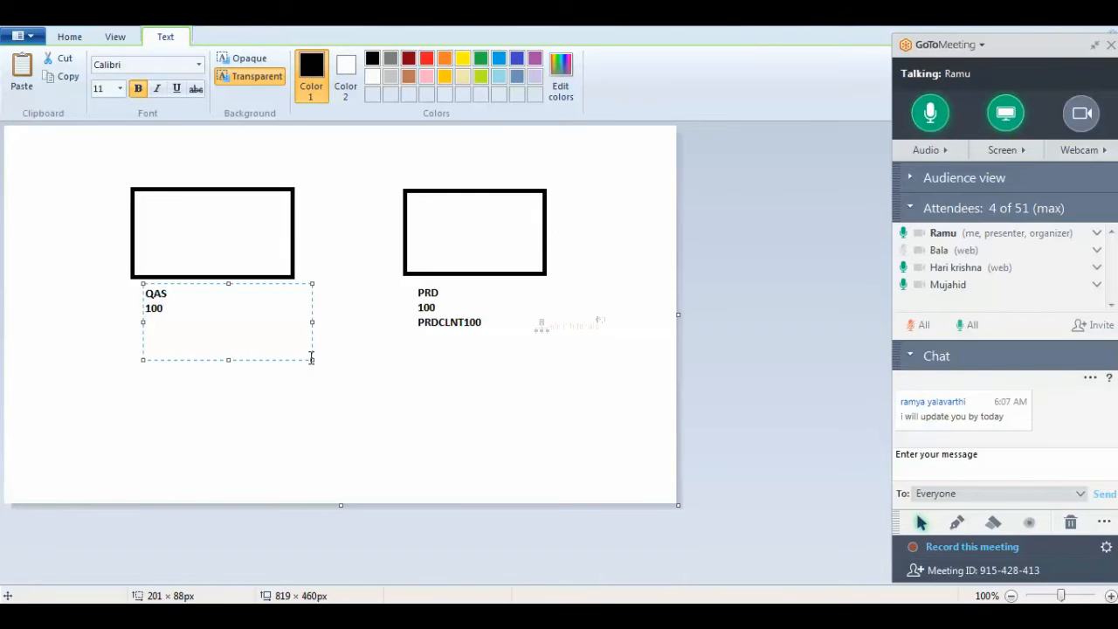
type("QA")
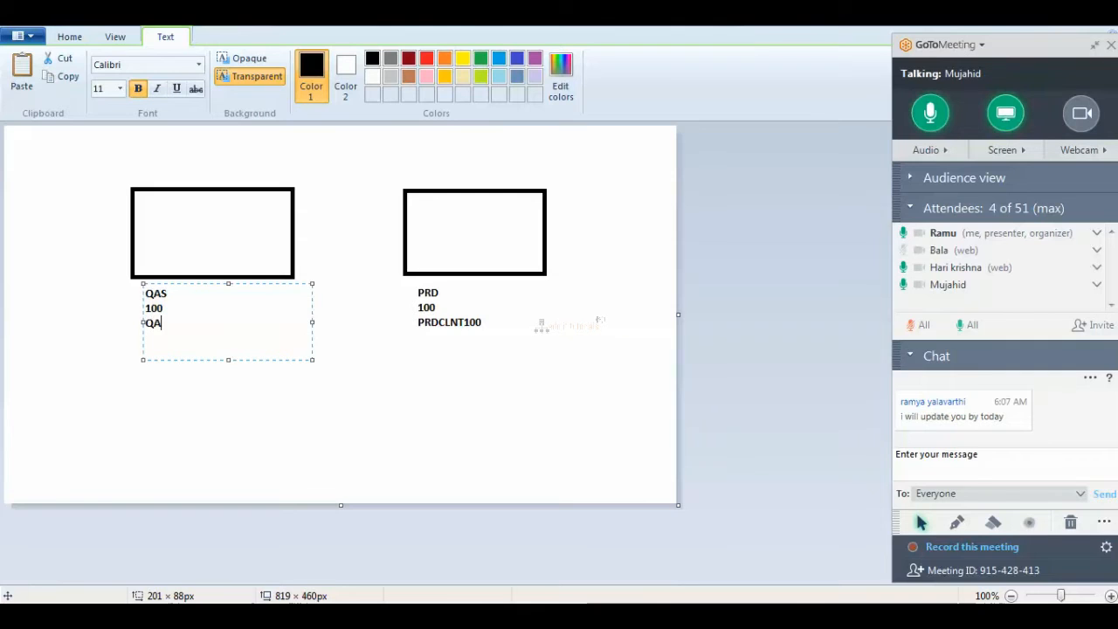
type("SCLNT100")
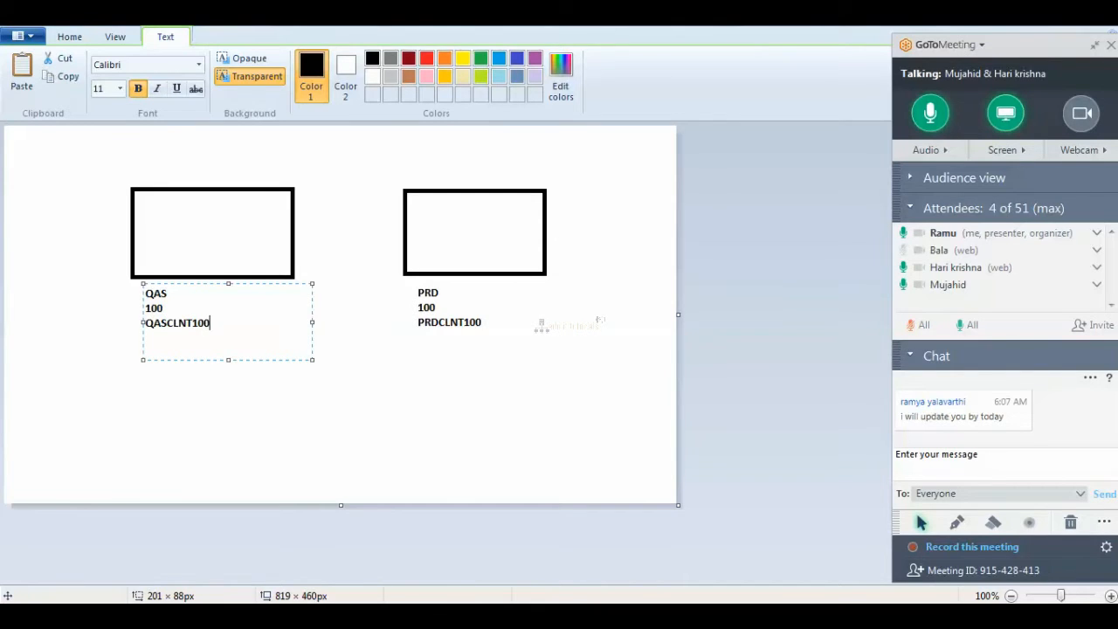
left_click(397, 417)
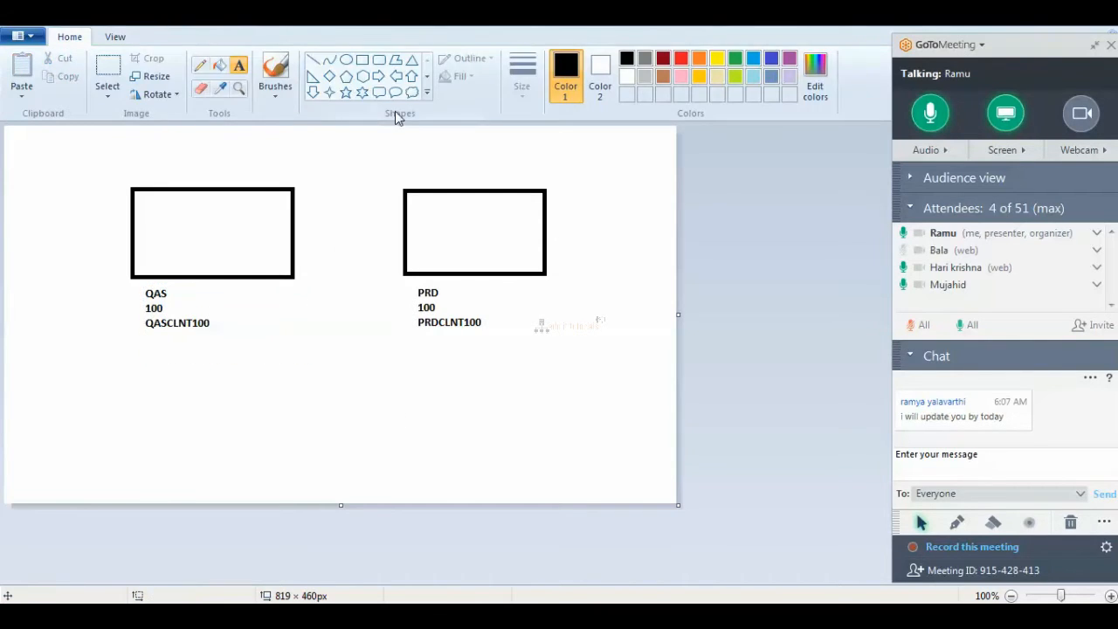
Draw a left-pointing arrow from the PRD box into the QAS box, adding a notes text box below.
left_click(396, 76)
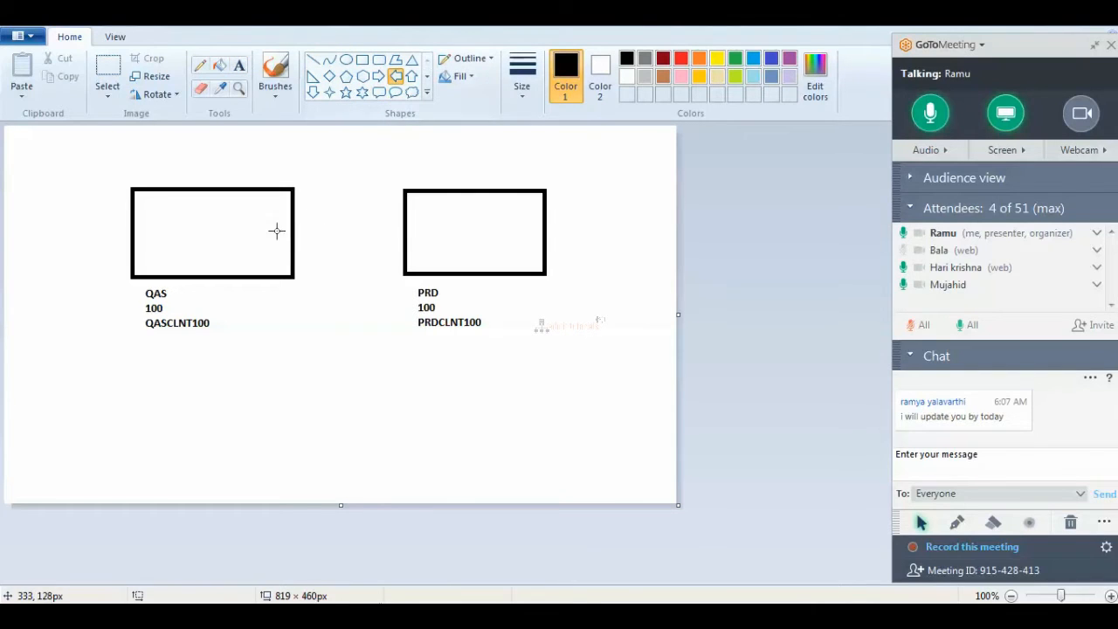
left_click_drag(242, 202, 472, 239)
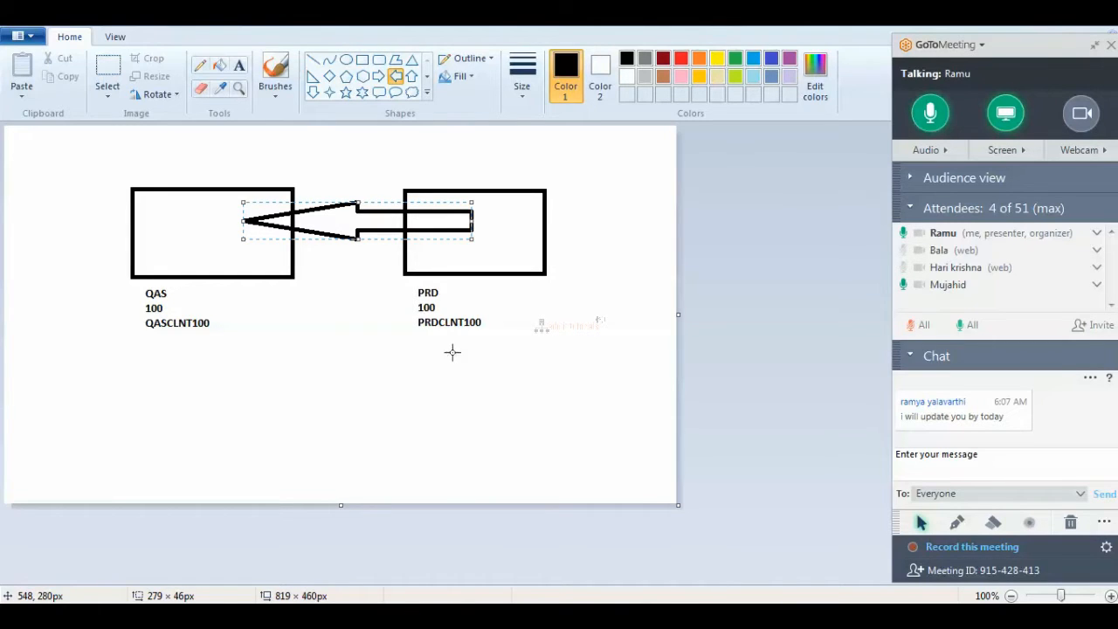
left_click(239, 65)
left_click_drag(133, 352, 473, 503)
Type 'FROM PRD TO QAS' and 'PRD LOGICAL SSYTEM NAME WILL COME INTO QAS SYSTEM' as notes.
type("FRO")
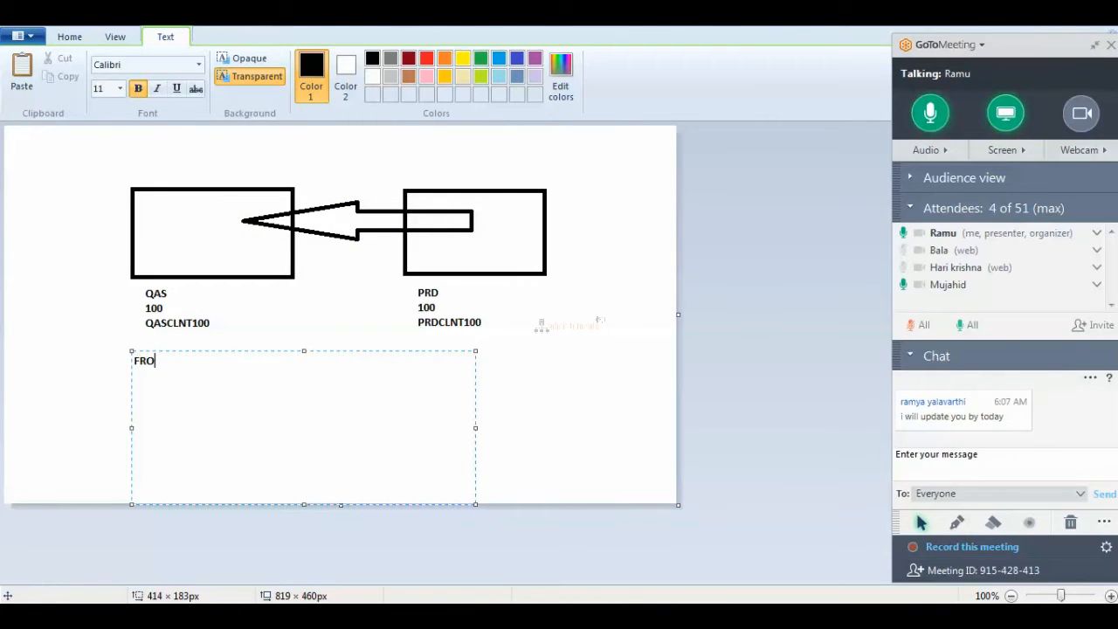
type("M PRD TO QAS")
key("Return")
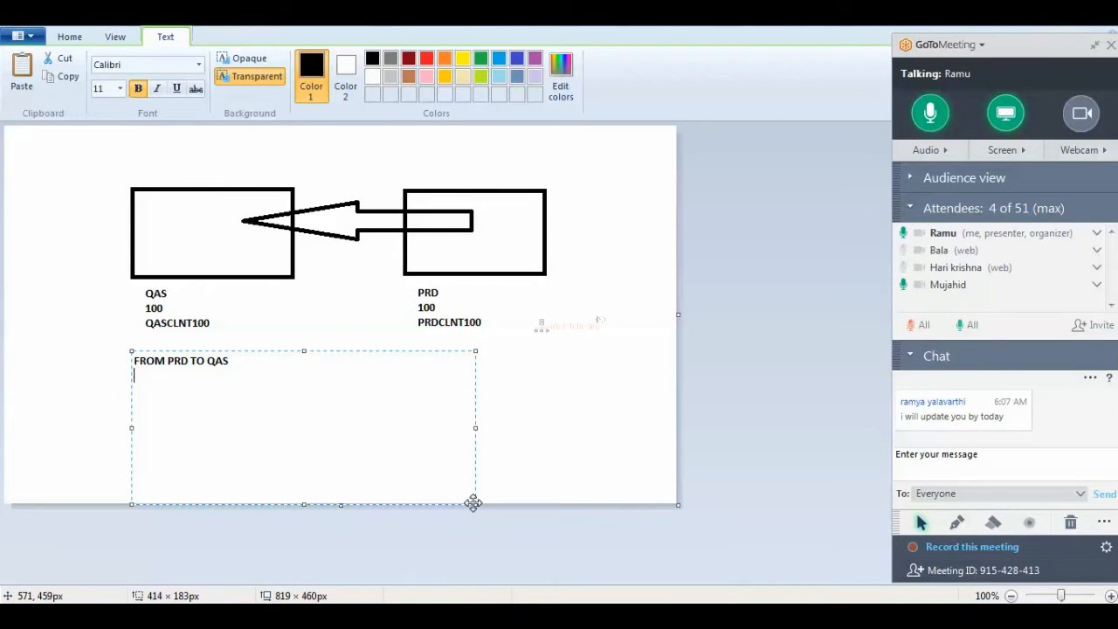
type("O")
key("BackSpace")
type("PRD LOGICAL SSYTEM NAME W")
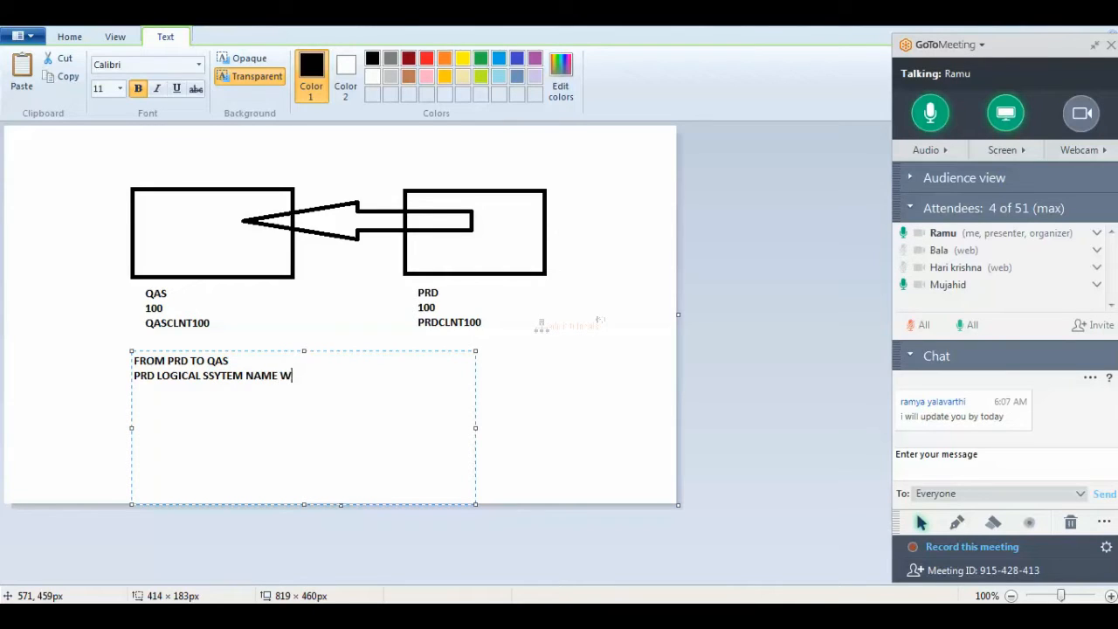
type("ILL COME INTOP")
key("BackSpace")
type("QAS SYSTEM")
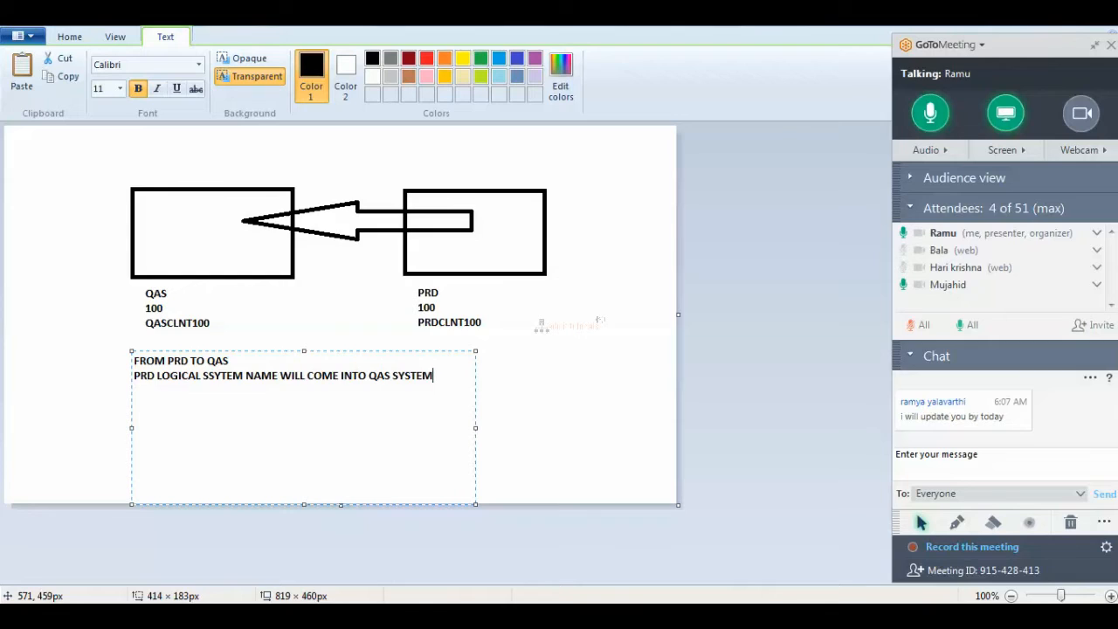
Add lines 'POST STEP', 'CHANGE THE LOGICAL SYSTEM NAME' and 'BDLS CONVERTION ------'.
key("Return")
type("POST STEP")
key("Return")
type("CHANGE THE LOGI")
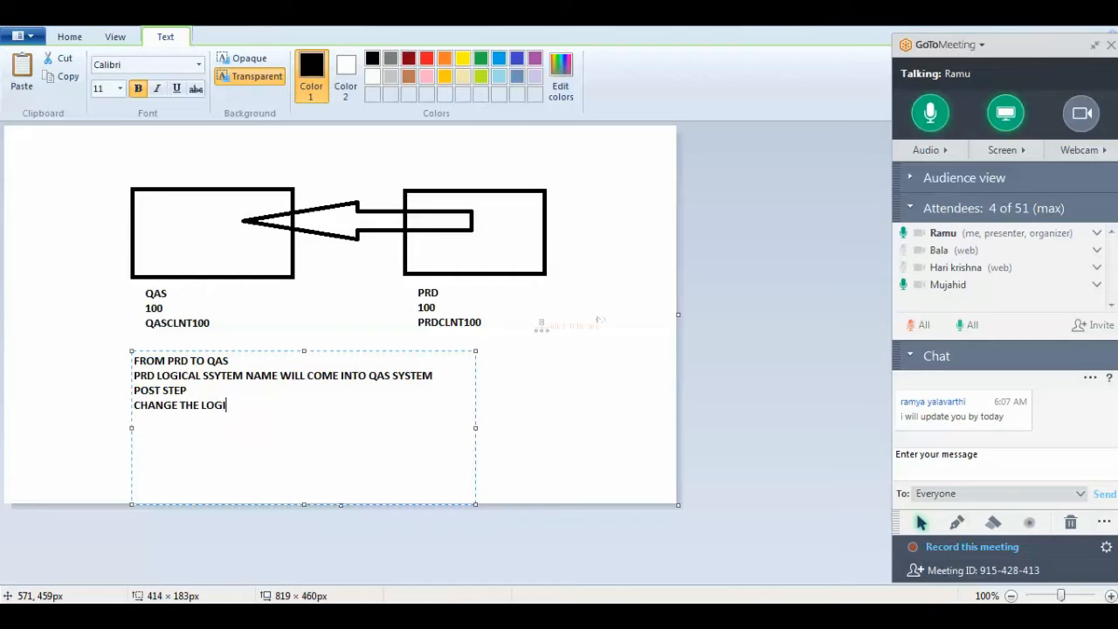
type("CAL SYSTEM NAME")
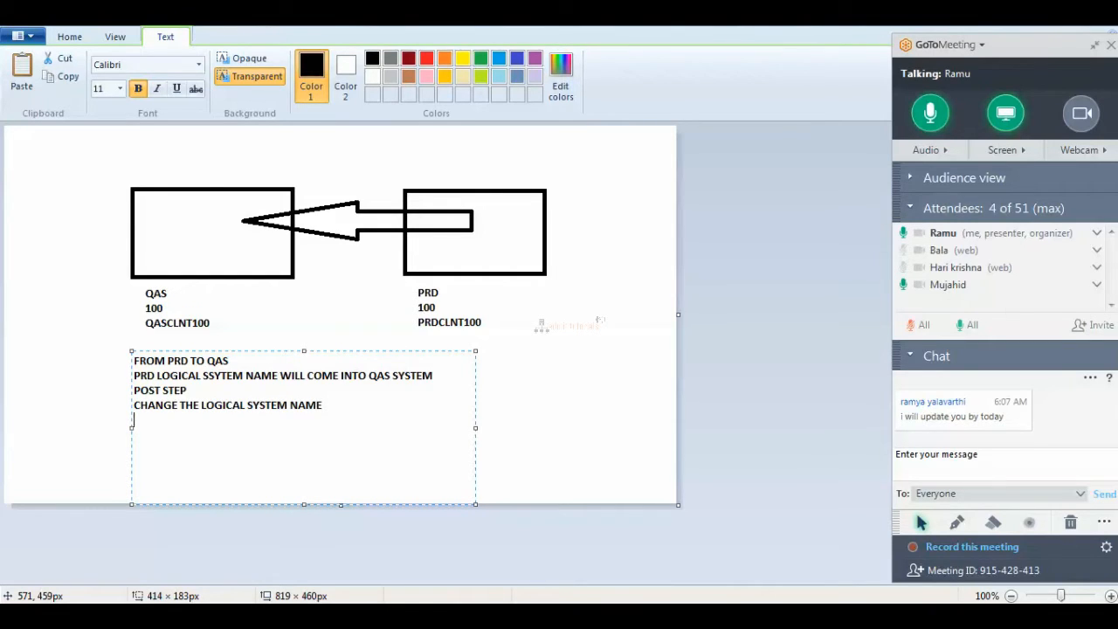
key("Return")
type("BDLS CONVERTION ------")
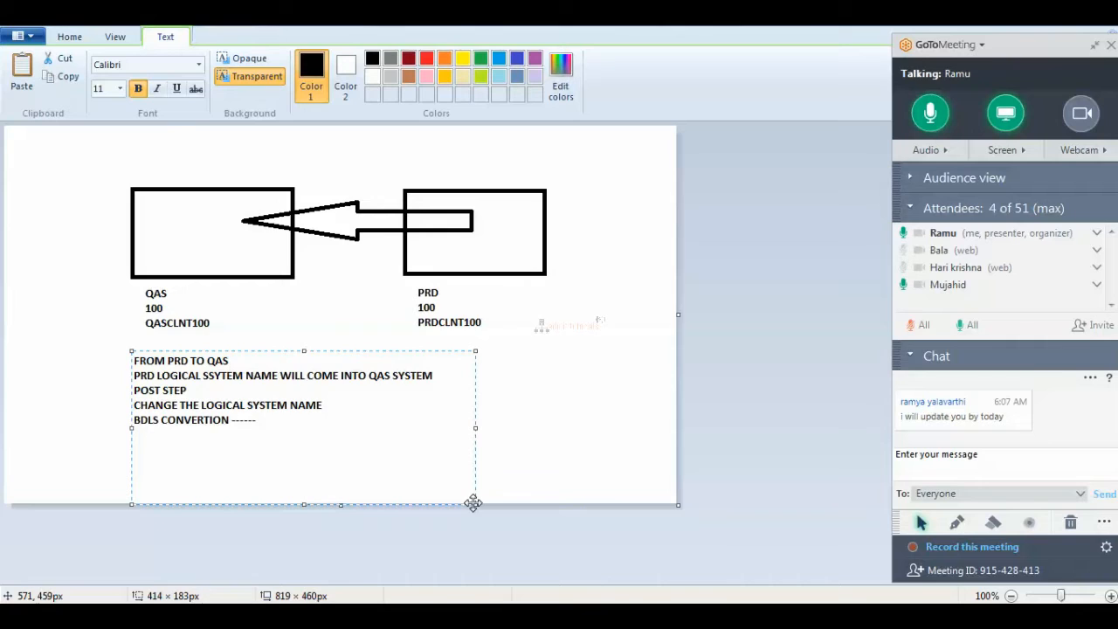
Add note lines 'TCODE IS FOR ---> BDLS' and 'SOURCE LGSN : PRDCLNT100'.
type("TCODE IS FOR ---> BDLS")
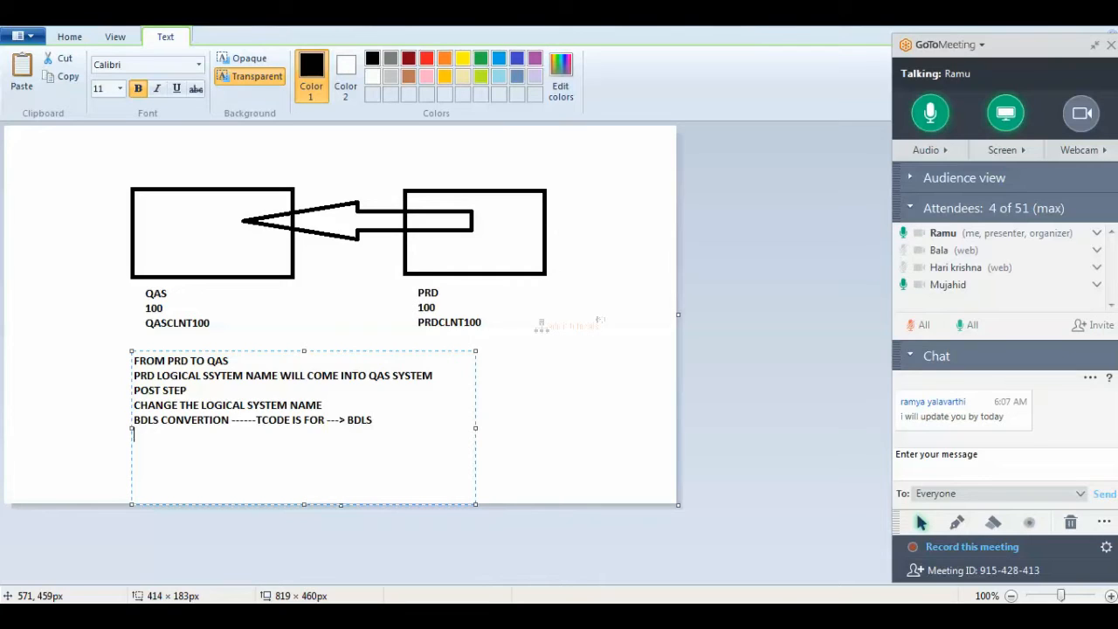
key("Return")
type("SOURCE LGSN :  PRDCL")
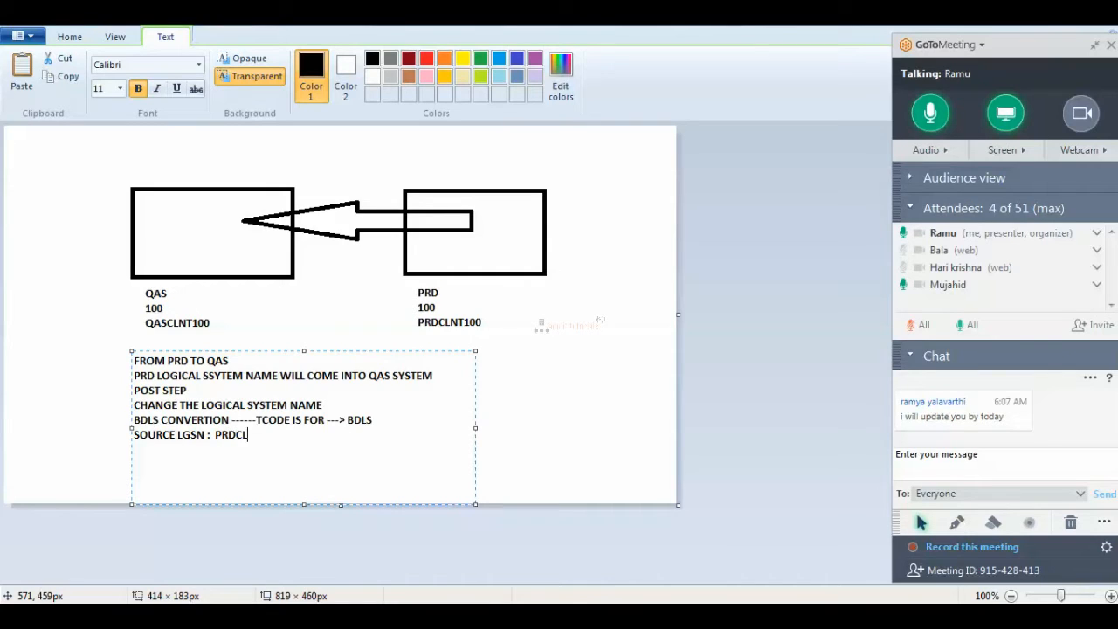
type("NT100")
Add 'TARGET LGSN : QASCLNT100' and a final line 'EXECUTE THIS REPORT'.
key("Return")
type("TARGET LGSN")
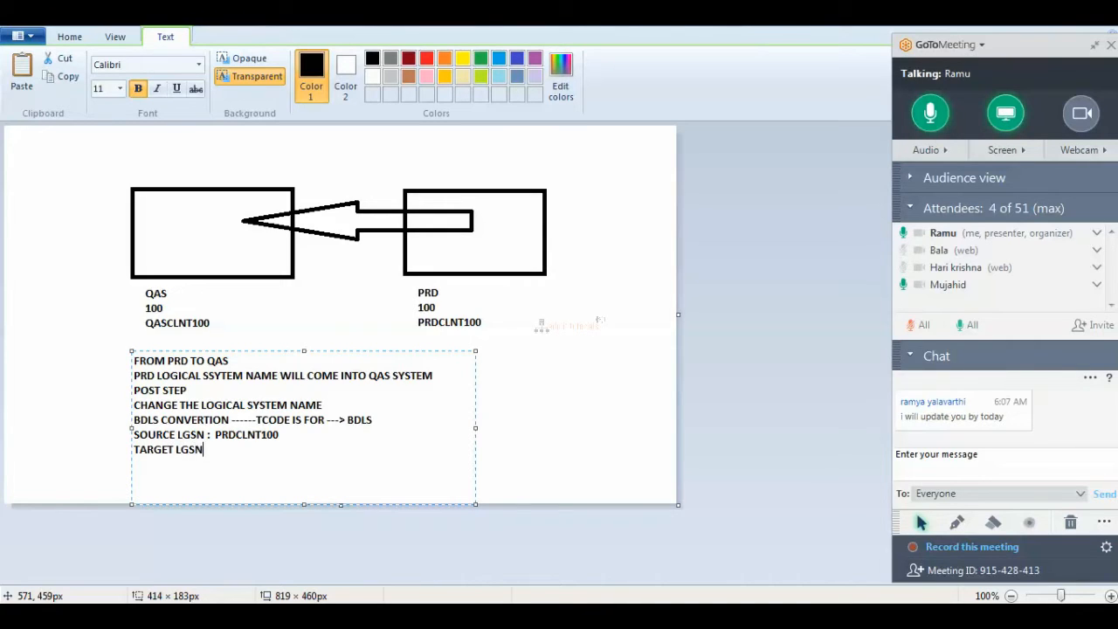
type(" :")
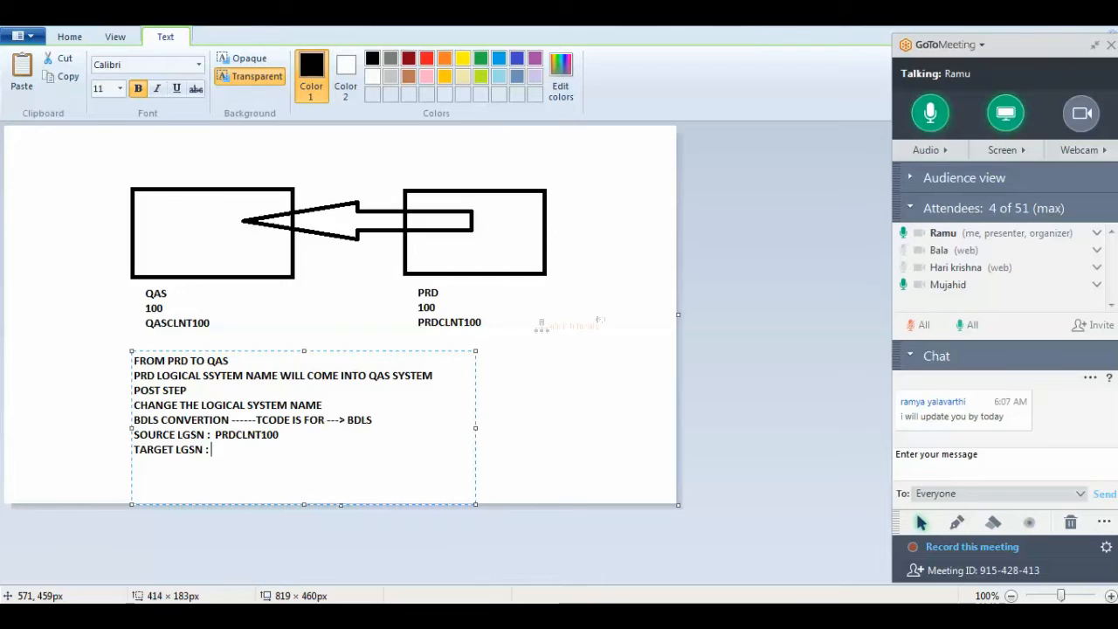
type("QASCLNT100")
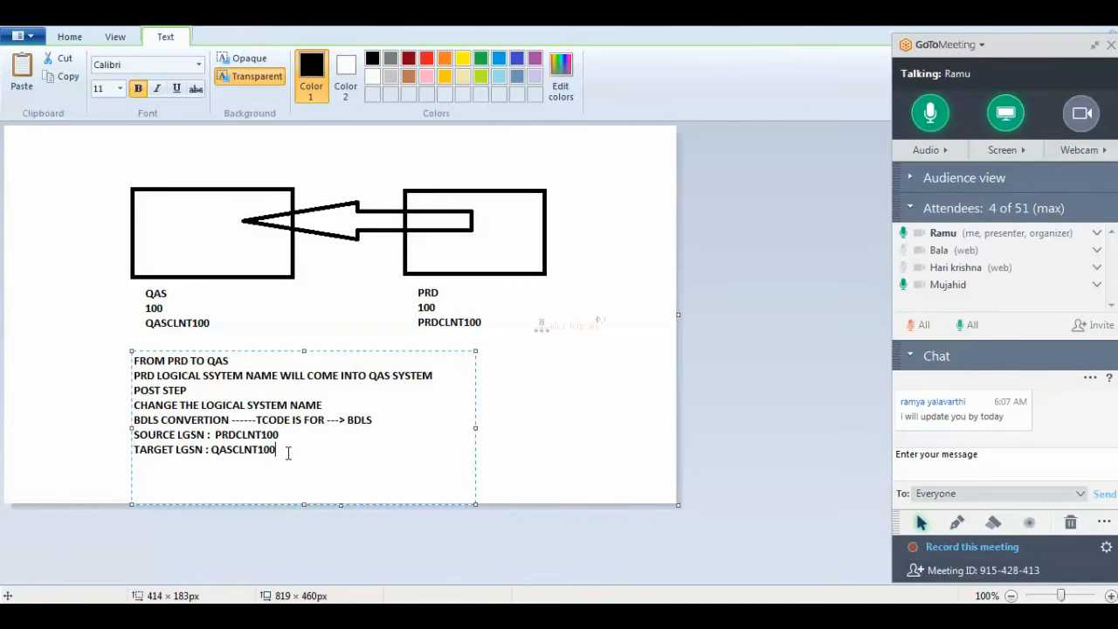
key("Return")
type("EXECUTE THIS REPORT")
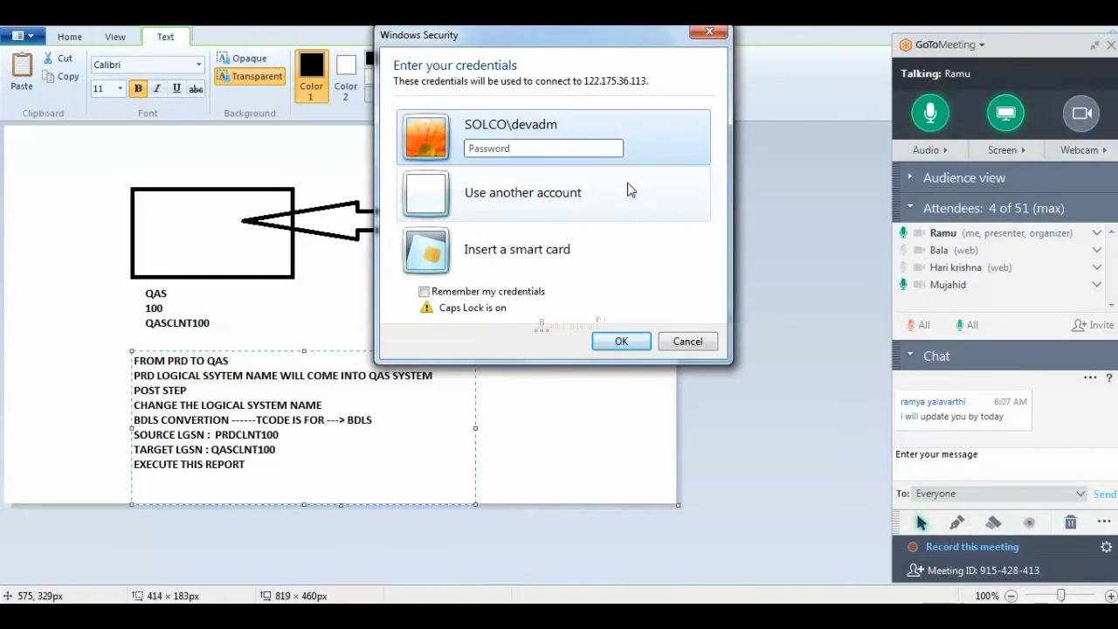
Enter the account password in Windows Security, retrying after the failed logon.
left_click(514, 150)
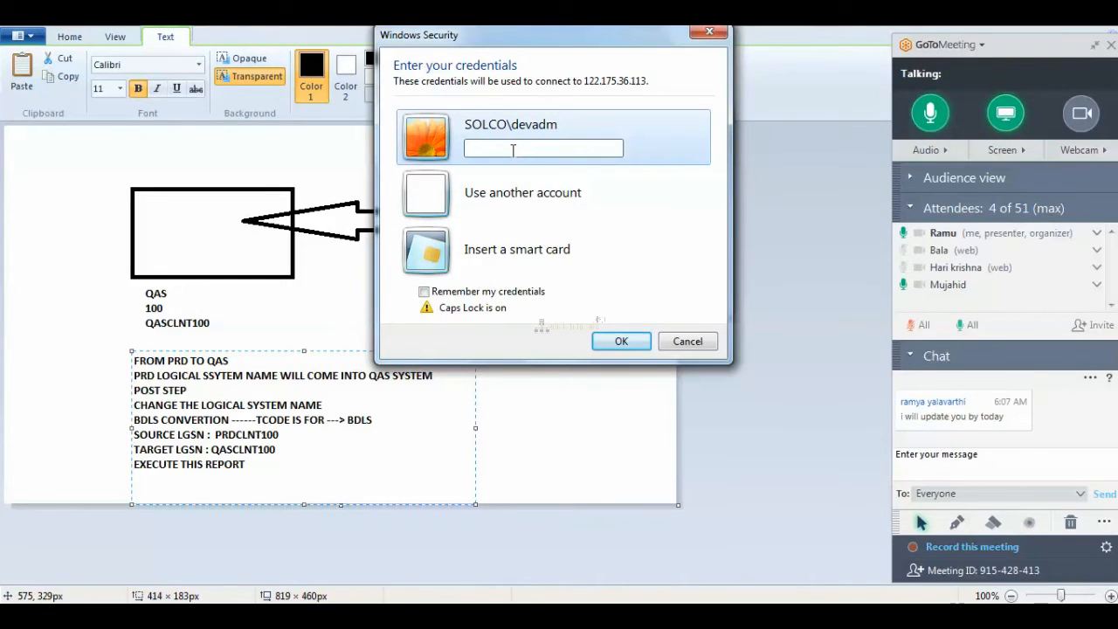
type("**")
key("BackSpace")
key("BackSpace")
type("**********")
key("Return")
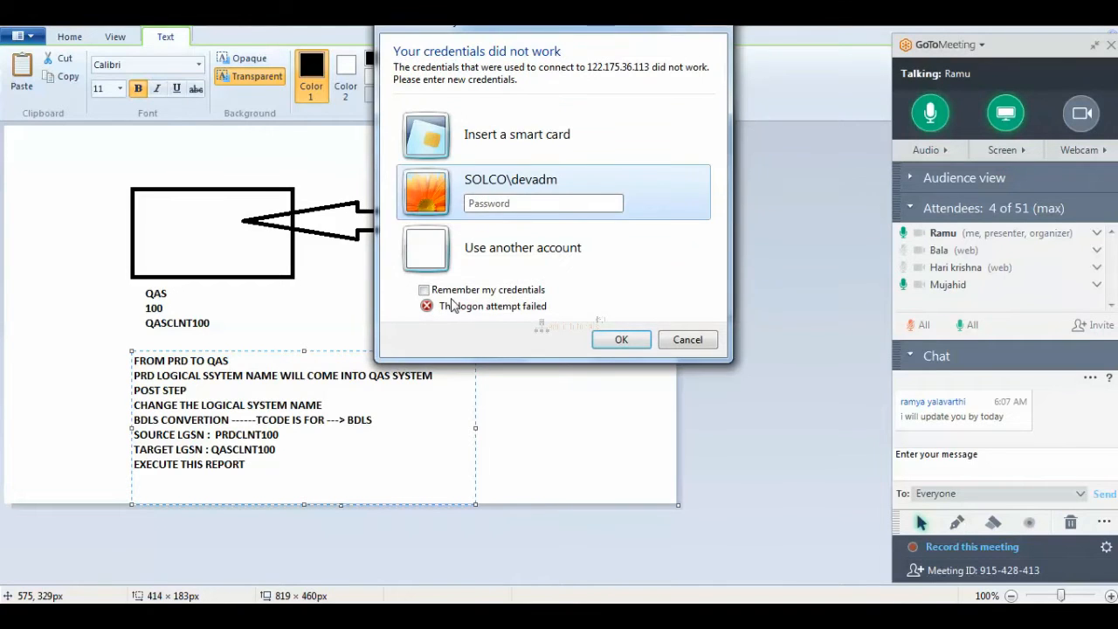
left_click(498, 206)
type("•••••••••")
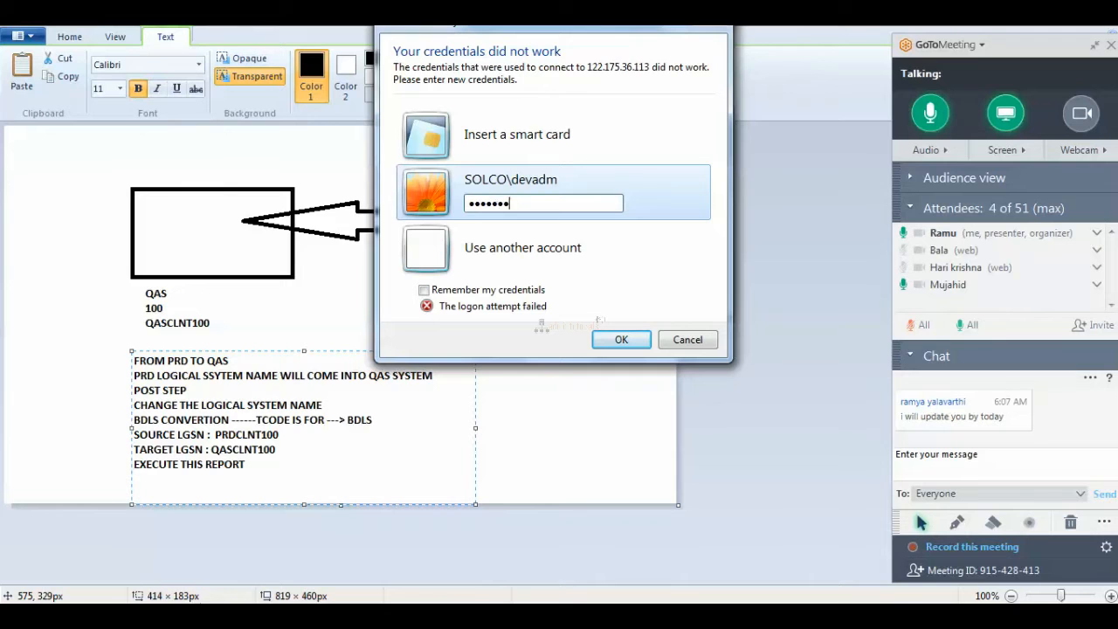
key("Return")
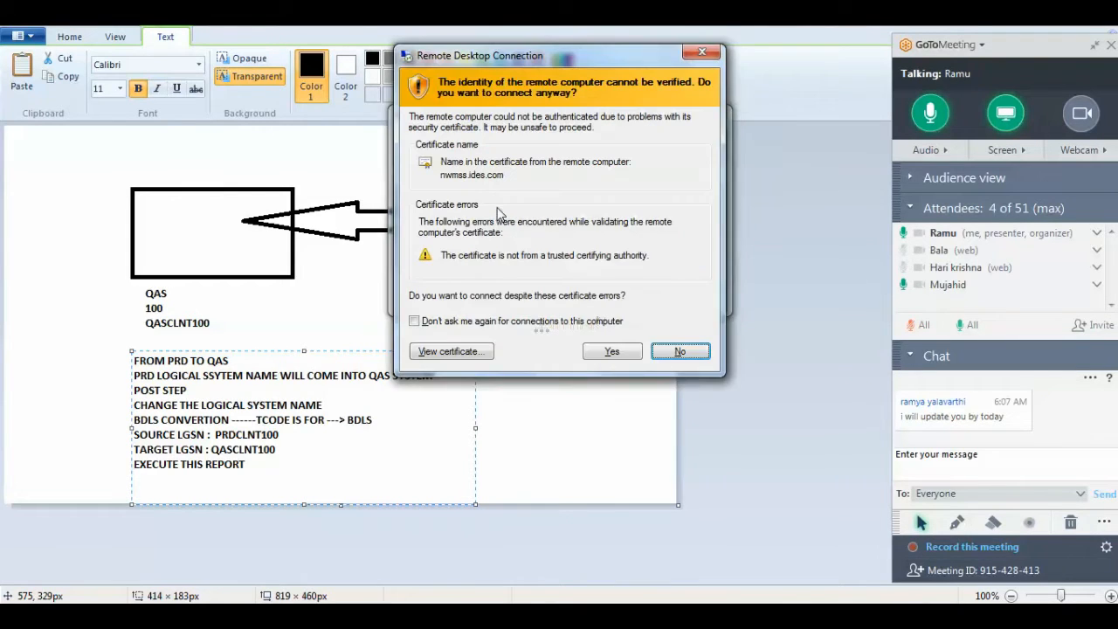
Accept the unverified certificate warning and collapse the GoToMeeting side panel.
left_click(621, 350)
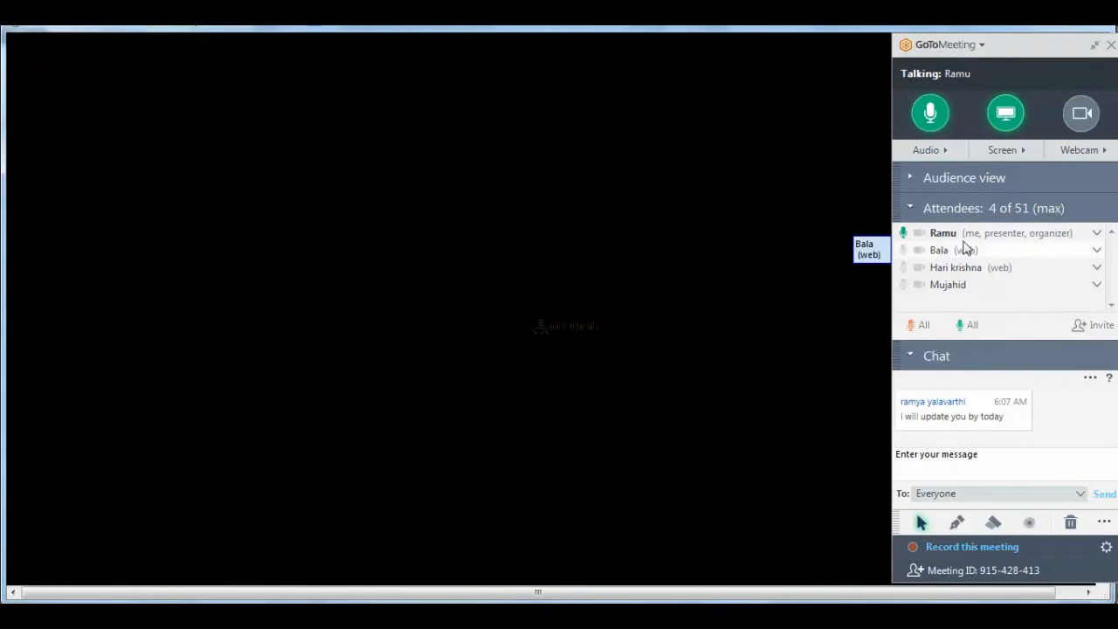
left_click(1095, 45)
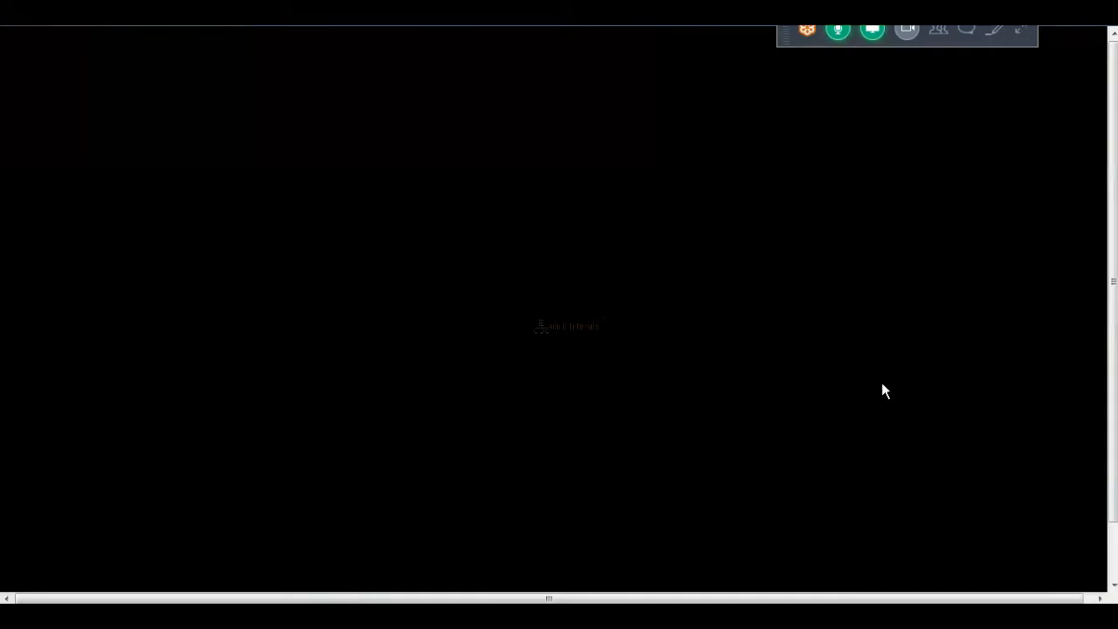
left_click(1112, 550)
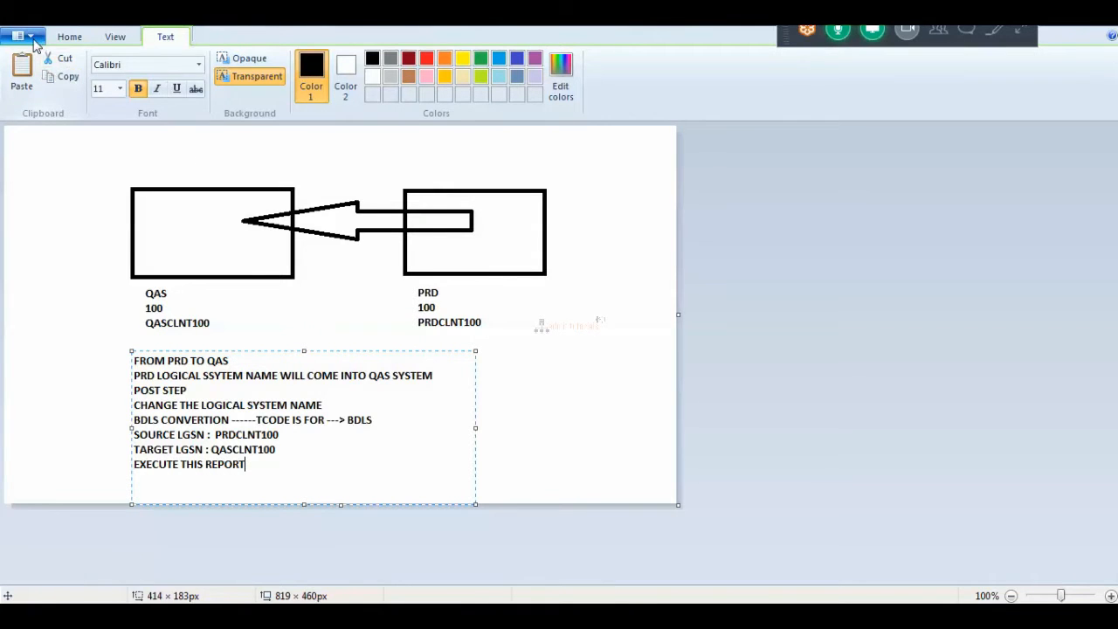
Start a new blank canvas, discarding the old notes without saving.
left_click(33, 39)
left_click(42, 74)
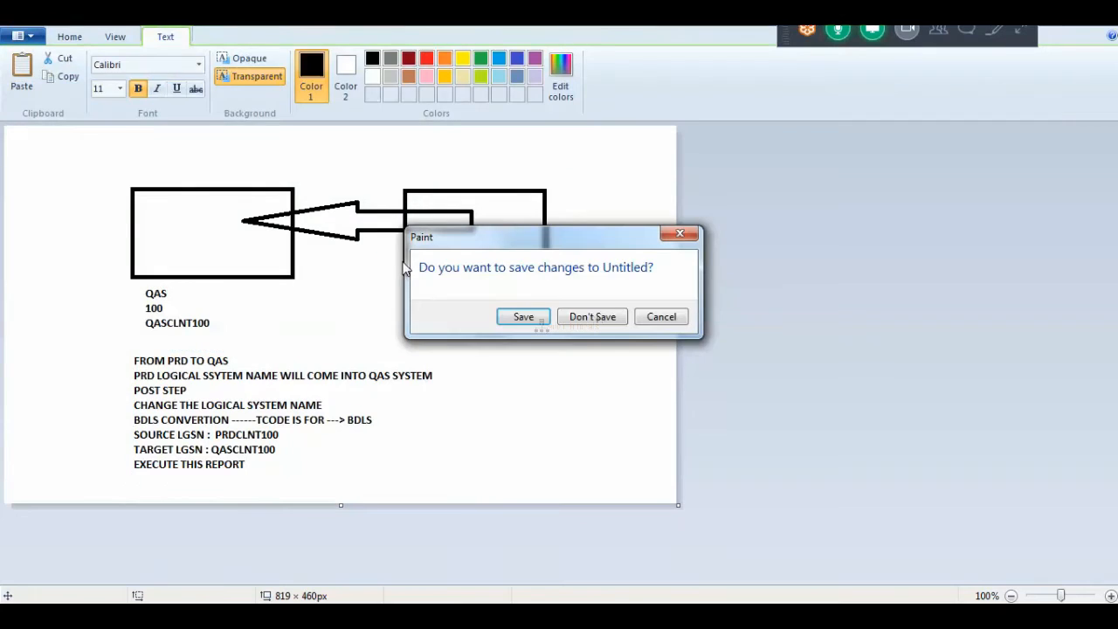
left_click(586, 319)
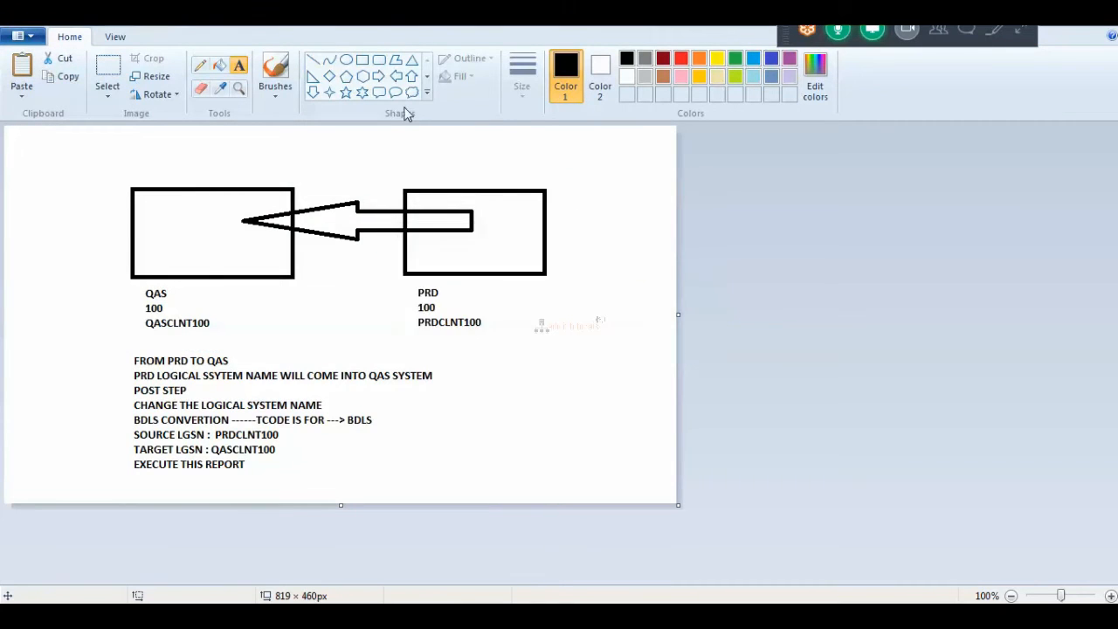
Draw a box near the top-left and write 'QAS' inside it.
left_click(362, 62)
left_click_drag(157, 154, 267, 219)
left_click(240, 73)
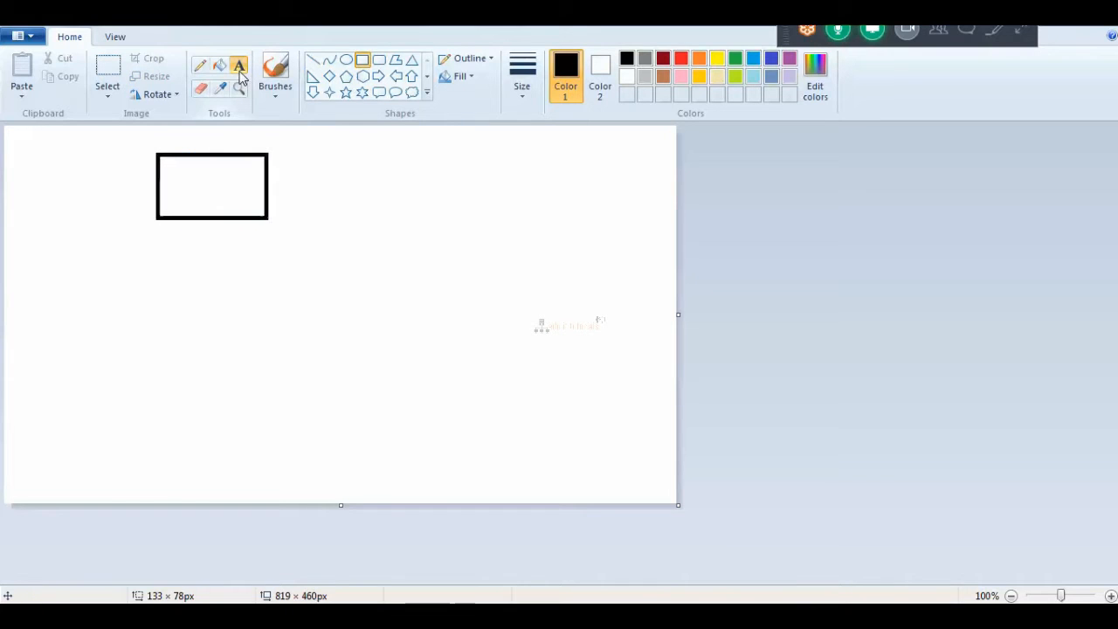
left_click_drag(181, 162, 234, 197)
type("qas")
key("BackSpace")
key("BackSpace")
key("BackSpace")
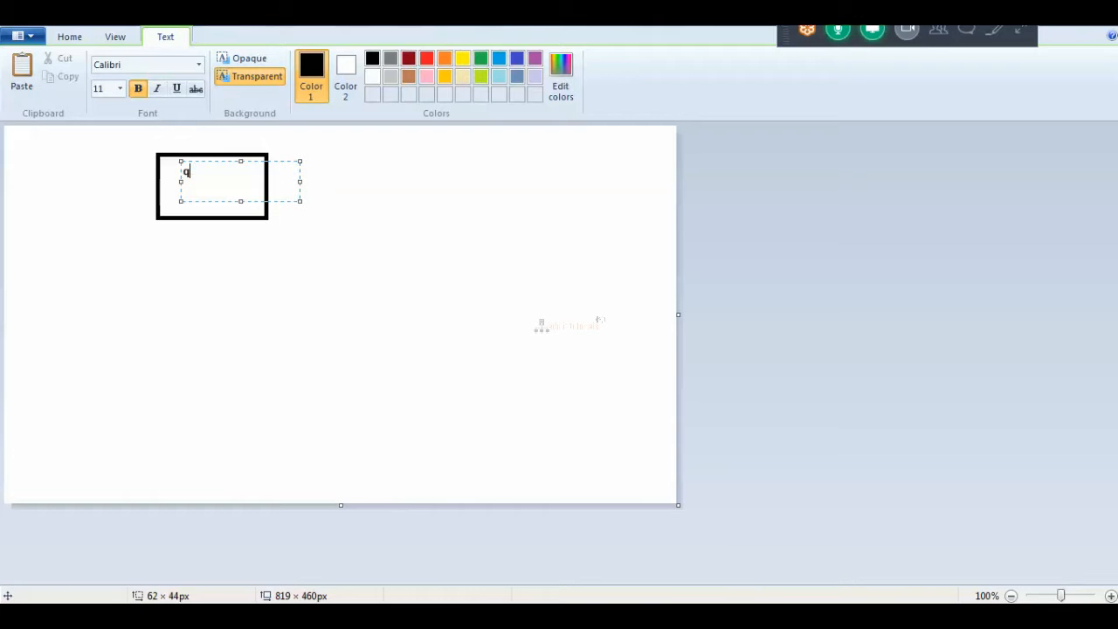
type("QAS")
left_click(167, 219)
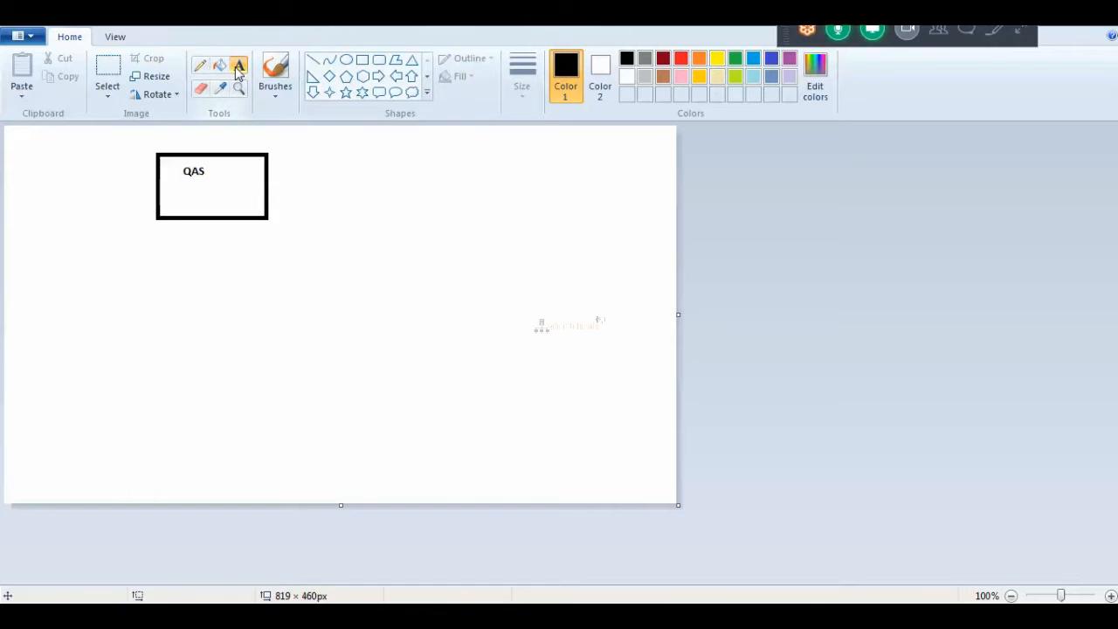
Beside the QAS box, note logging into client 000 with SAP* / DDI and creating user TEST with profiles (ACCESS).
left_click_drag(313, 155, 576, 385)
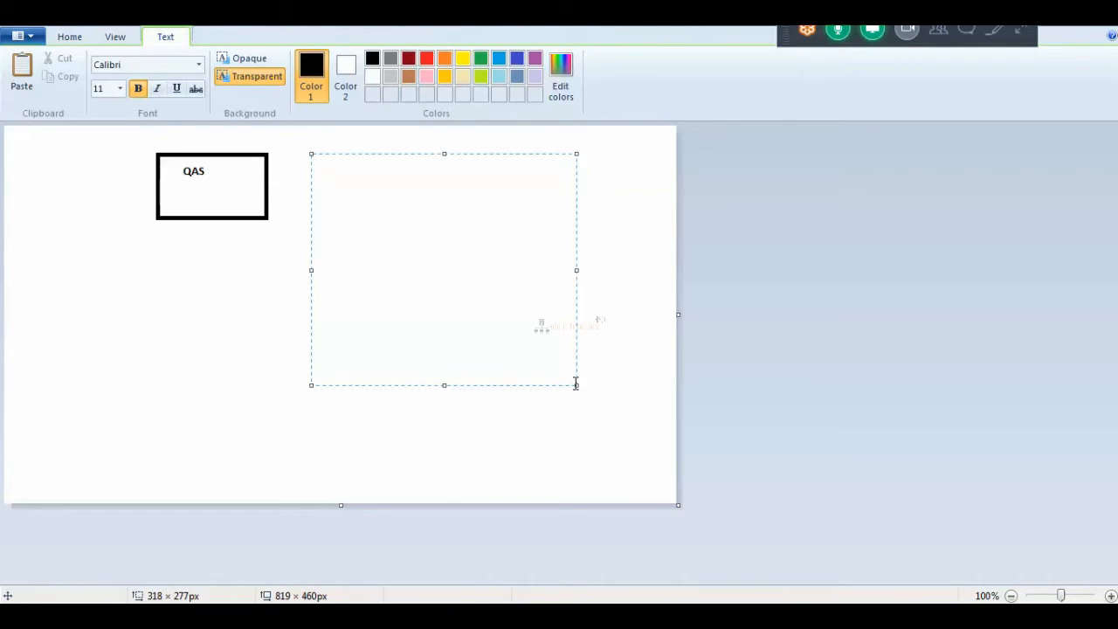
type("LOGIN INTO 000 CLIE")
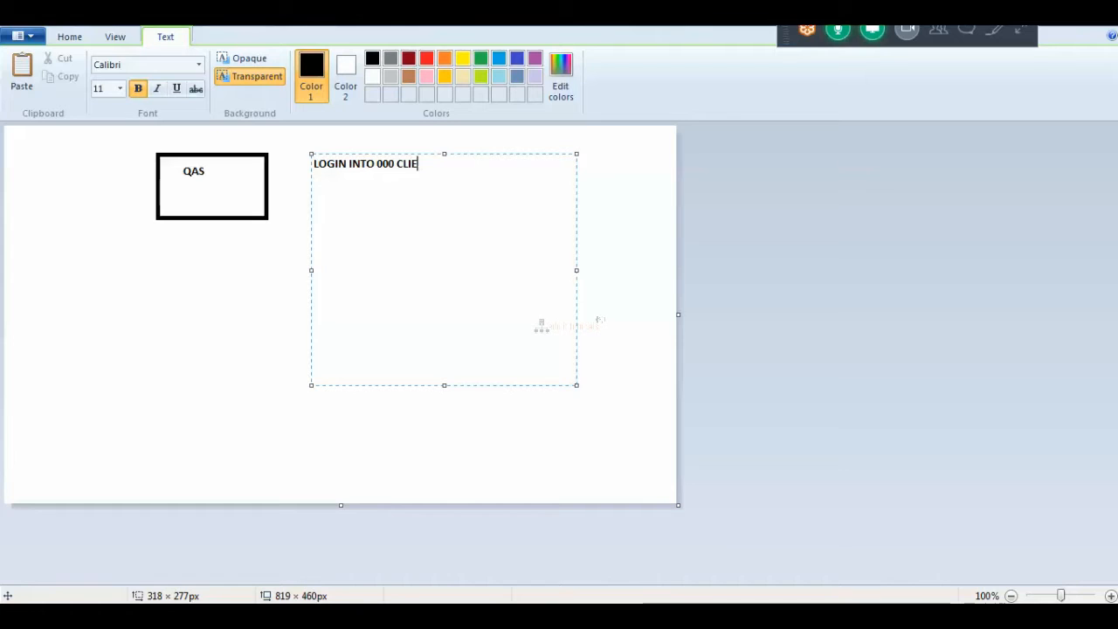
type("NT WITH ")
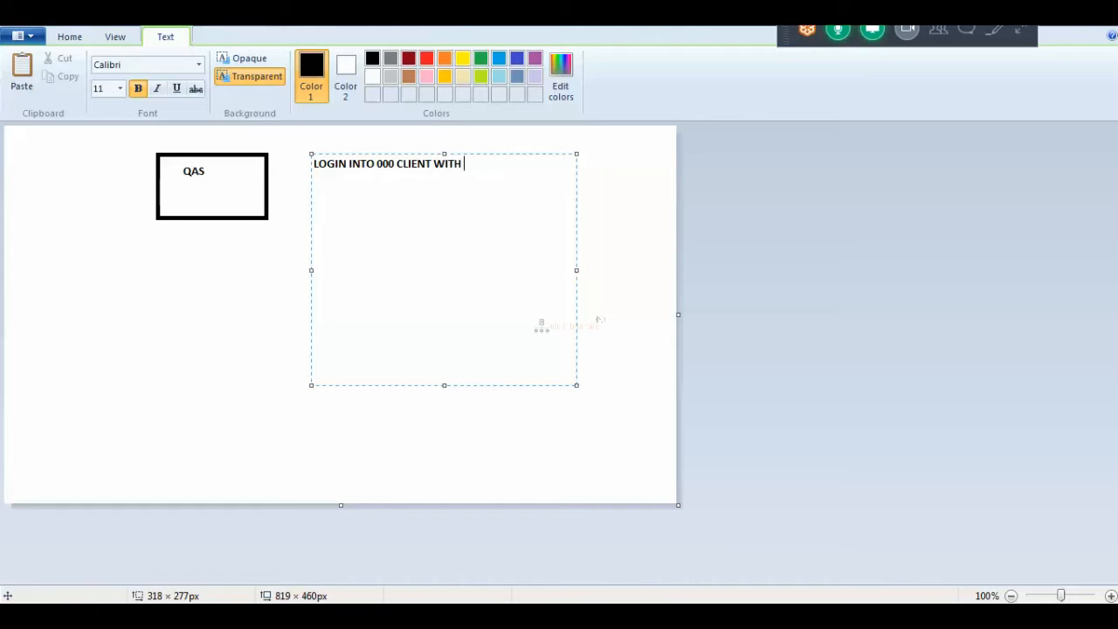
type("SAP* / DDIC")
key("Return")
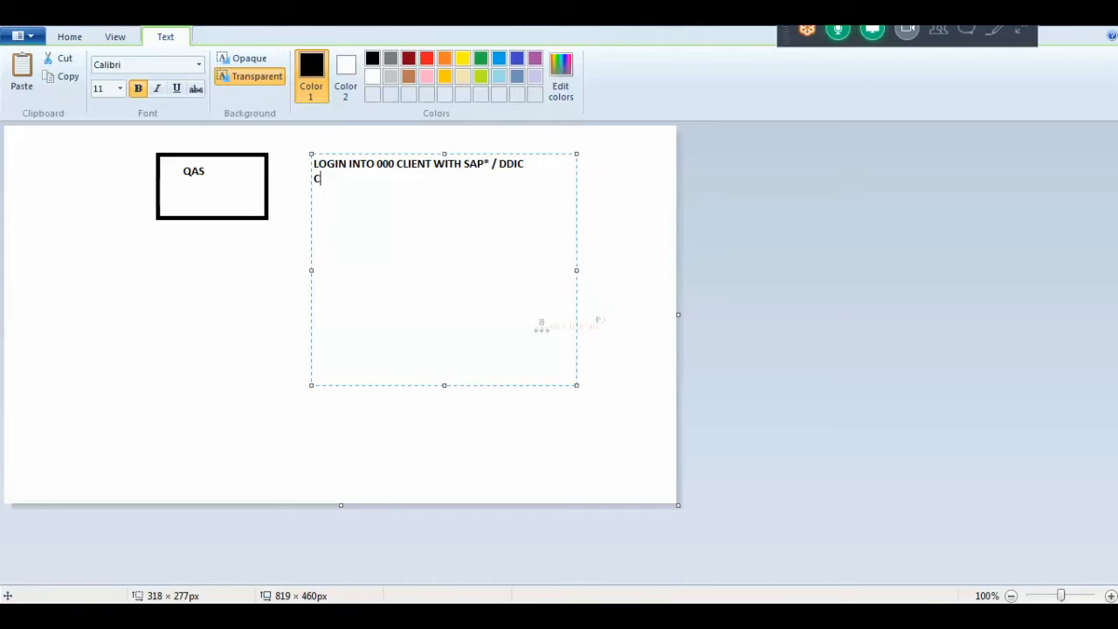
type("CREATE A NEW USER ")
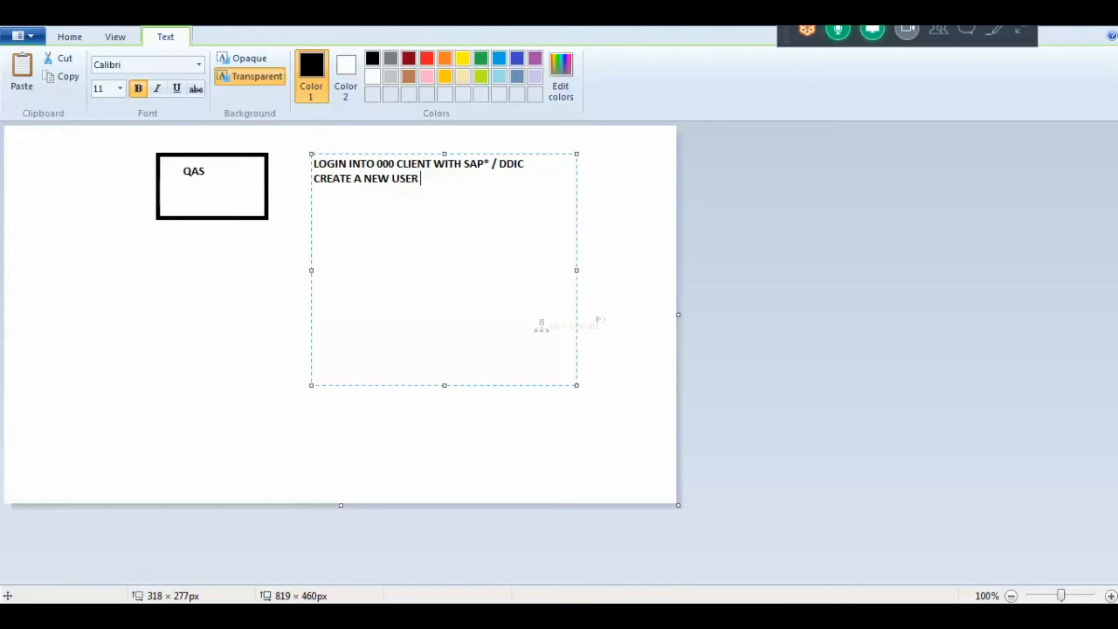
type("--- TEST AN")
type("D A")
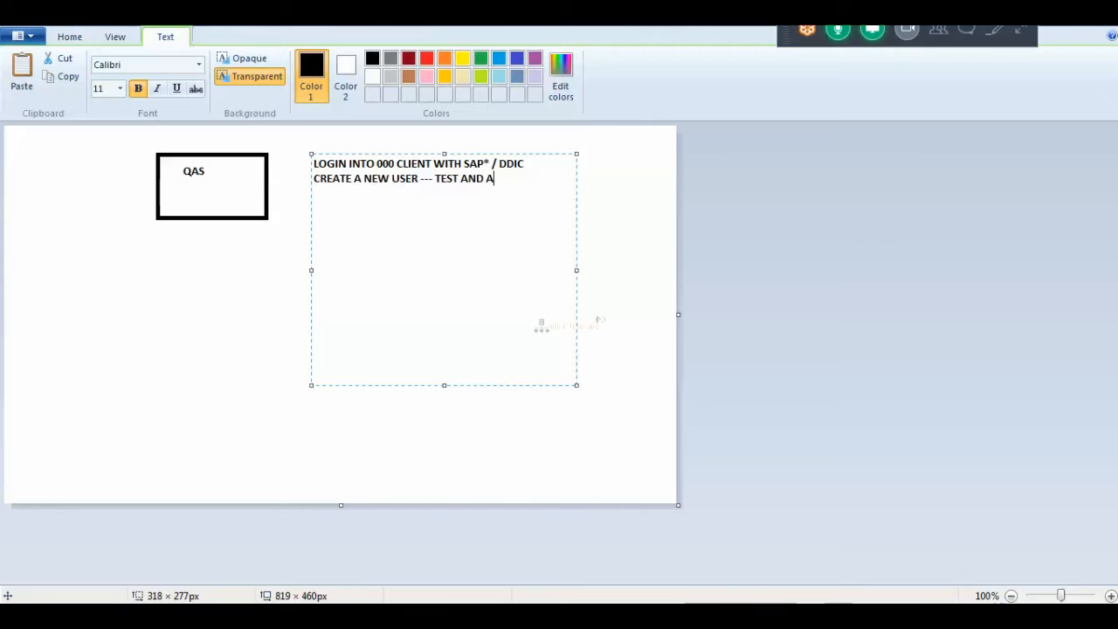
type("SSIGN THE ")
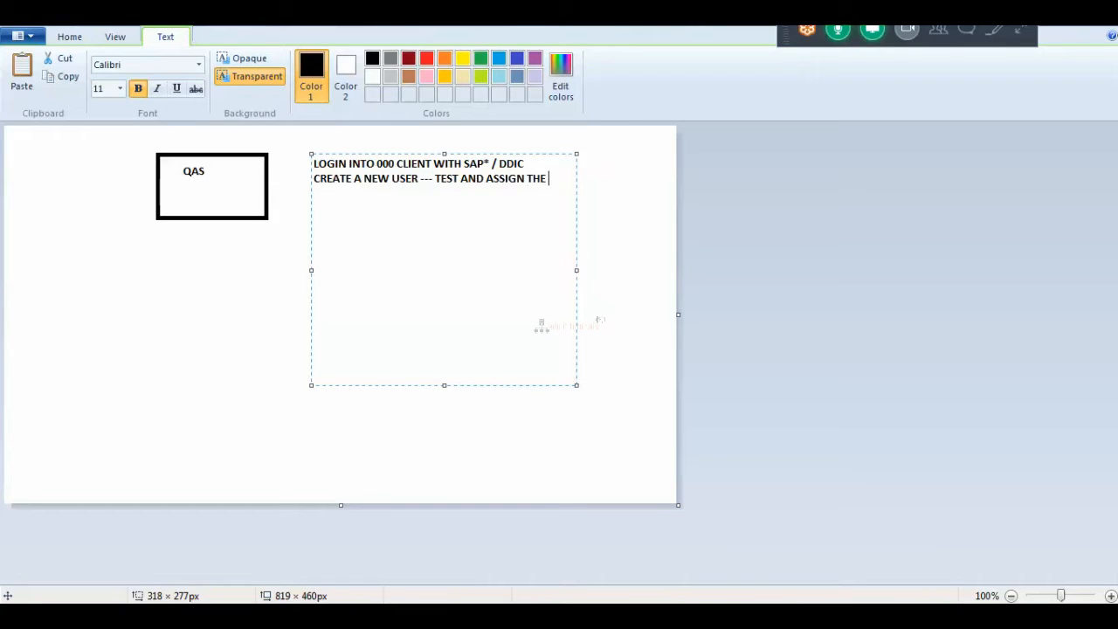
type("PROFILES /")
key("BackSpace")
type("(ACCESS)")
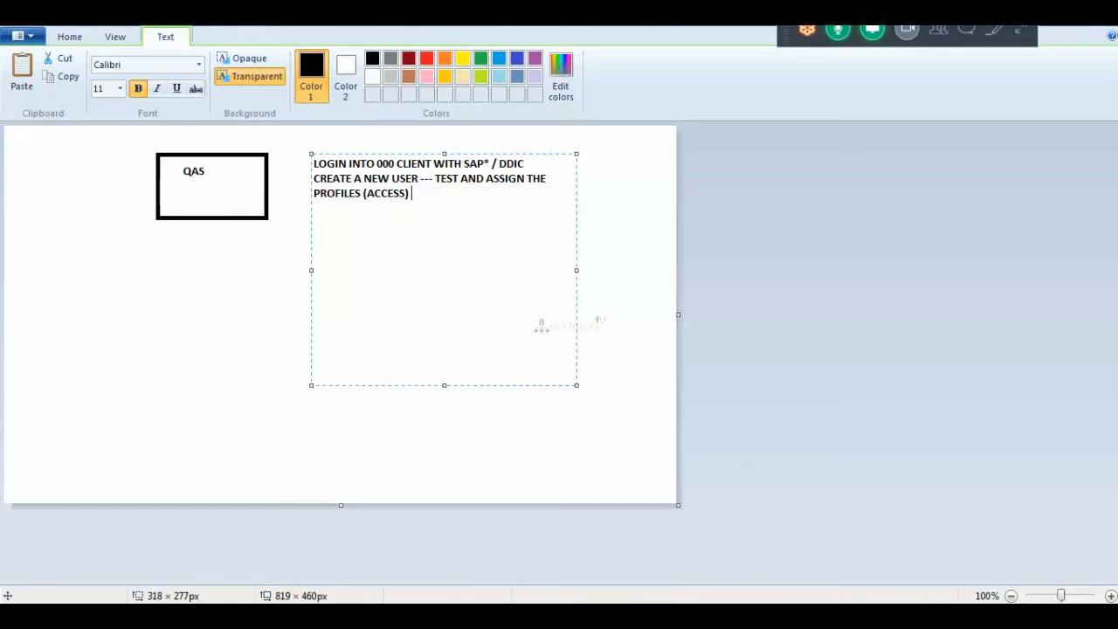
List the profiles sap_all and sap_new on separate lines, followed by a blank line.
key("Return")
type("sap_all")
key("Return")
type("sap_new")
key("Up")
key("Down")
key("Return")
Add the note 'login with new user - test in 000 client'.
type("login w")
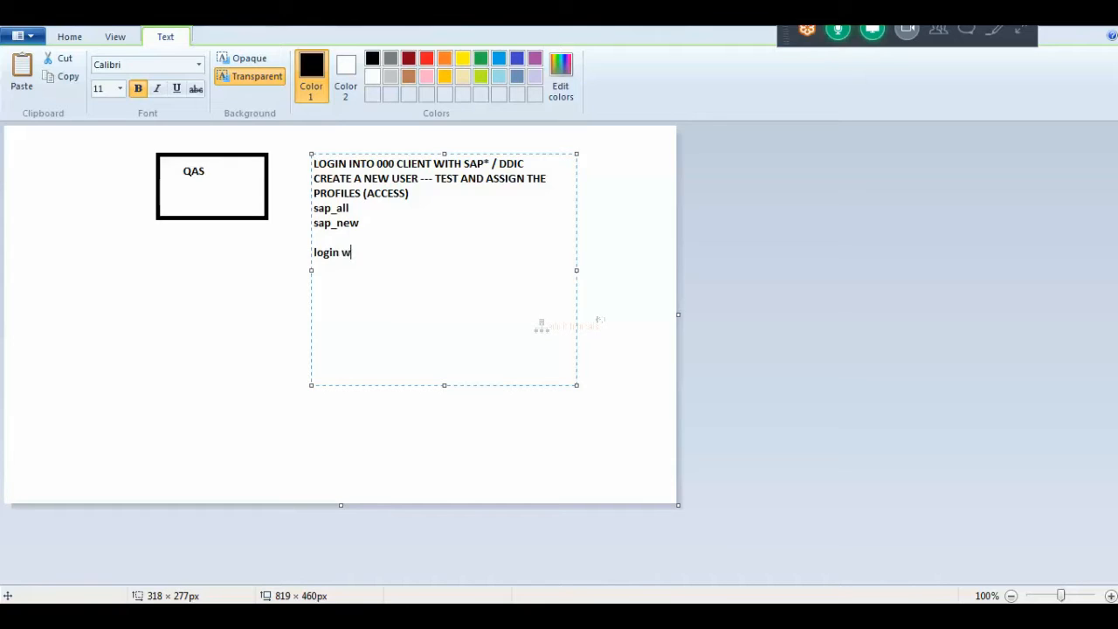
type("ith new user - test in 00")
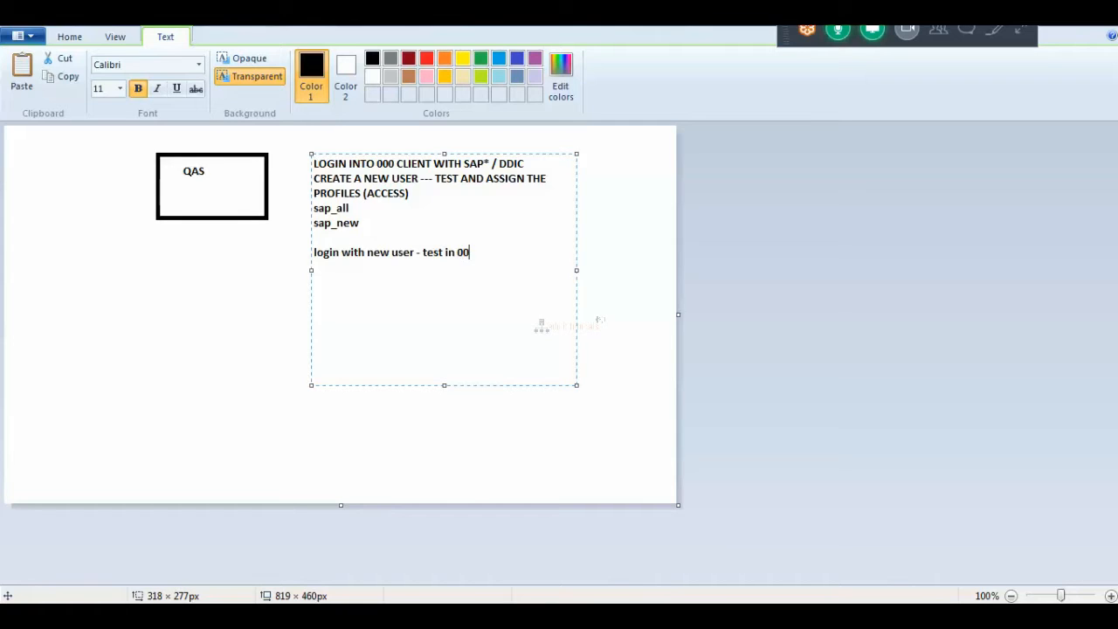
type("0 cleint")
key("BackSpace")
key("BackSpace")
key("BackSpace")
key("BackSpace")
type("ient")
key("Return")
key("Return")
Add lines 'create logical system name' and 'create new clients'.
type("cra")
key("BackSpace")
type("eate logical syste")
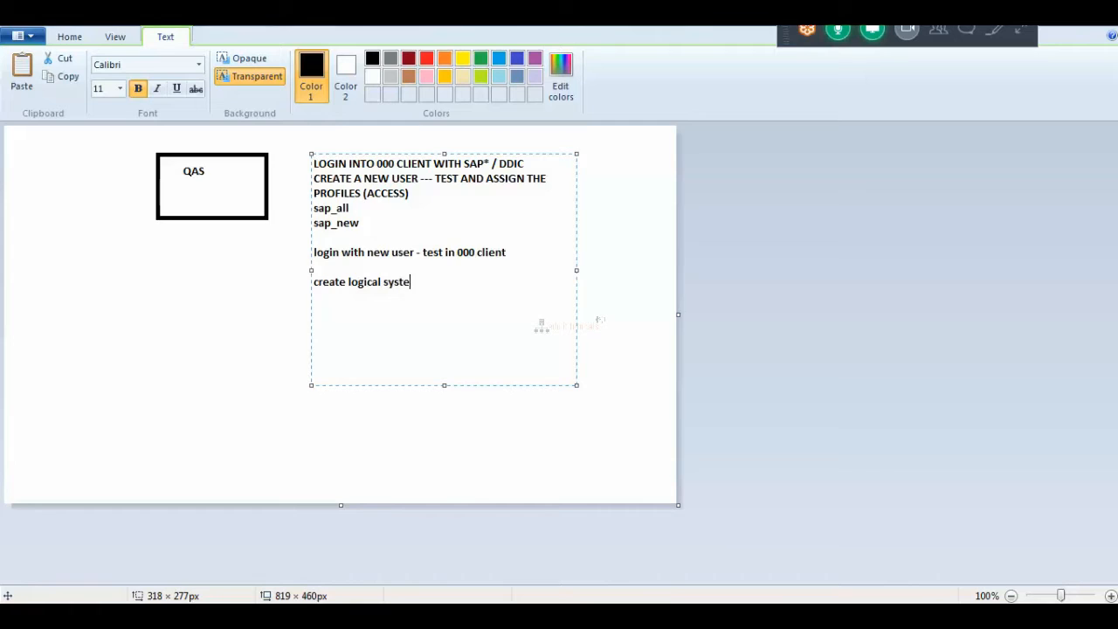
type("m name")
key("Return")
type("create new clients")
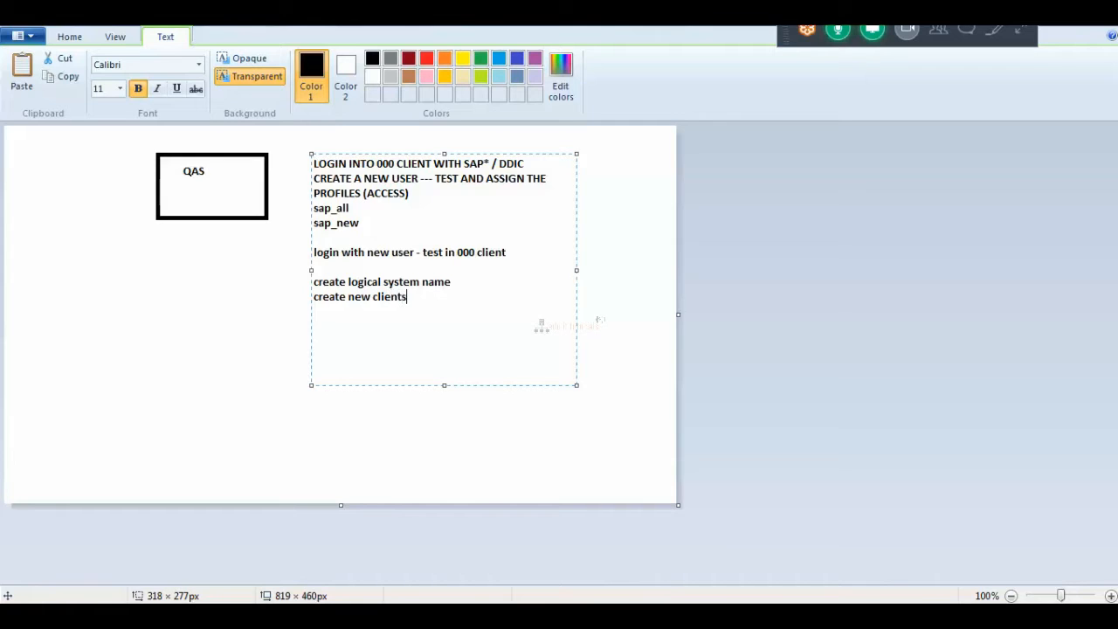
key("Return")
Glance at the SAP Logon window, return to Paint, and mute the meeting microphone.
left_click(428, 541)
key("alt+Tab")
left_click(837, 35)
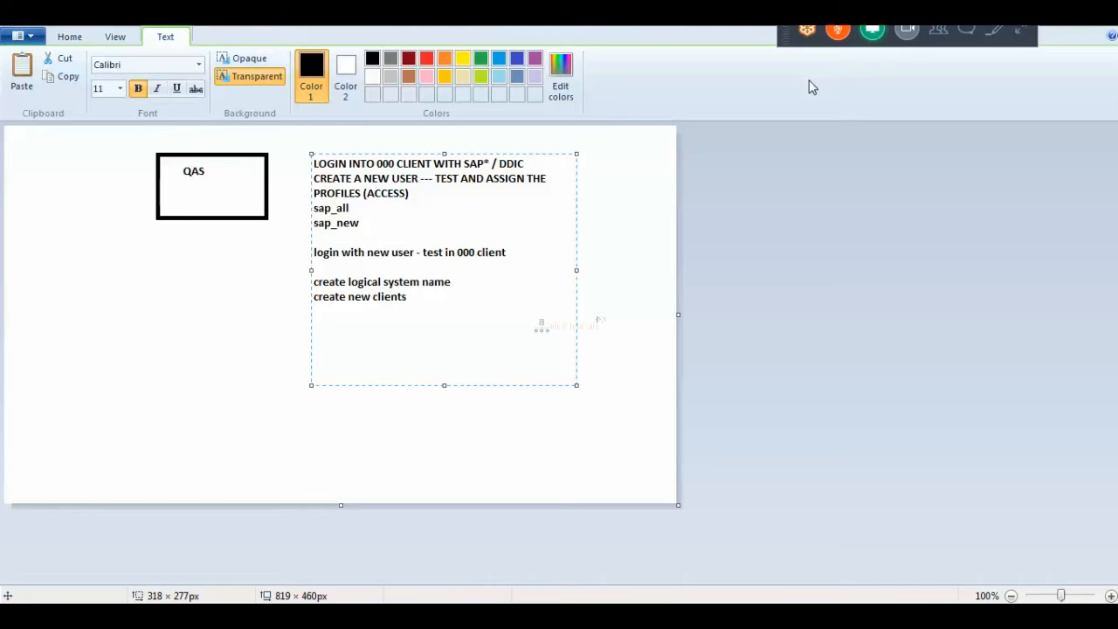
Unmute the GoToMeeting microphone and expand the meeting's full control panel.
left_click(837, 34)
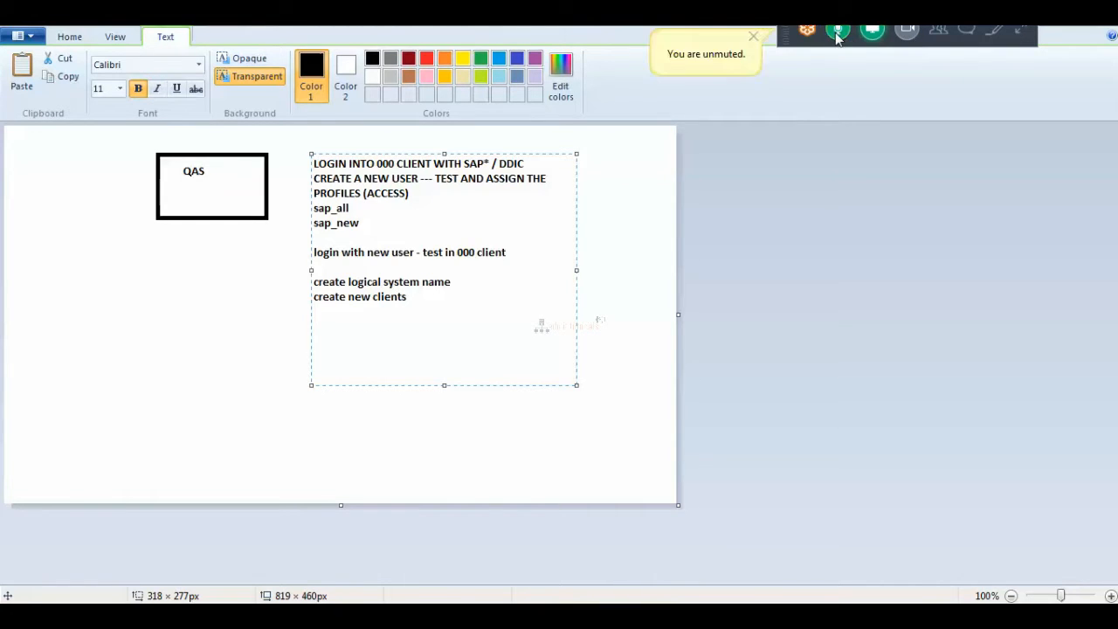
left_click(1019, 33)
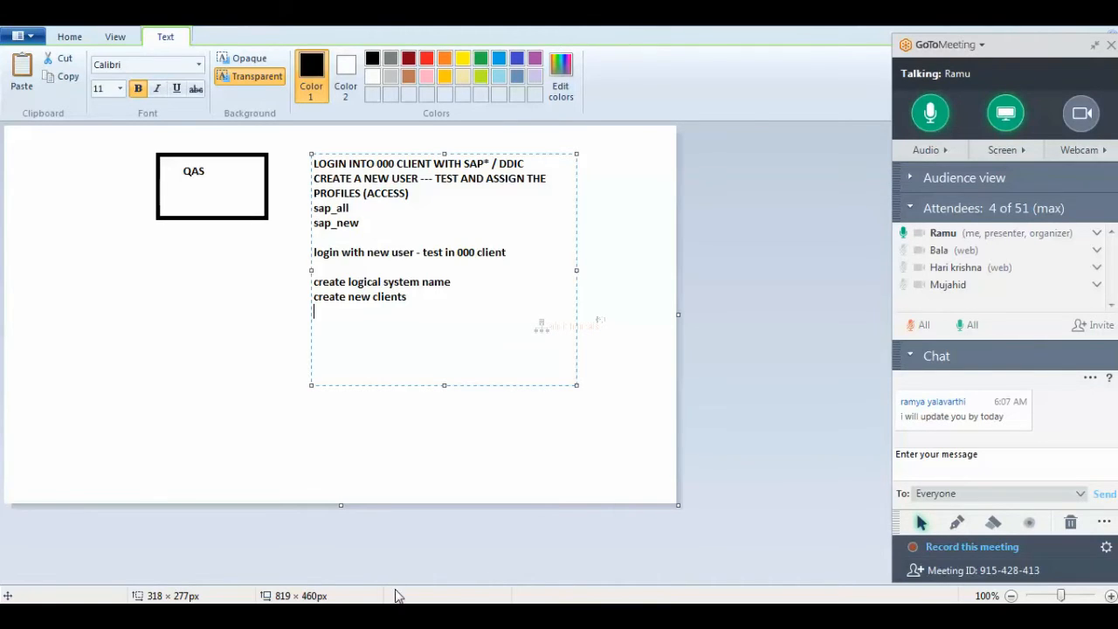
On the remote desktop, launch the Development connection from SAP Logon 740.
left_click(381, 615)
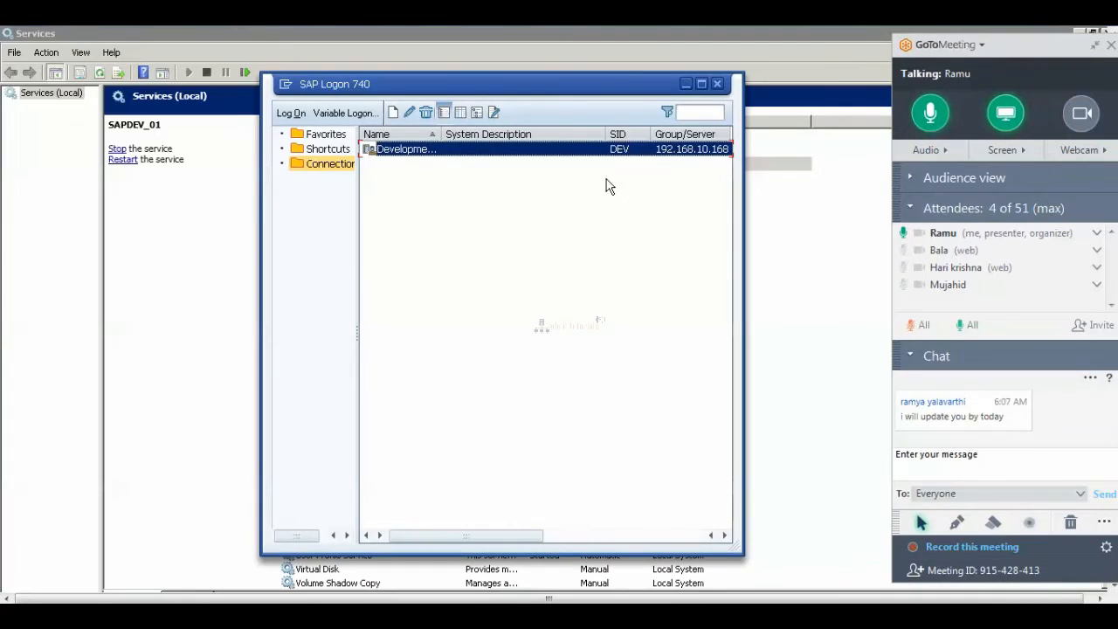
double_click(433, 149)
Add the line 'SU01----tcode for creating a new user' below 'create new clients' in Paint.
left_click(395, 614)
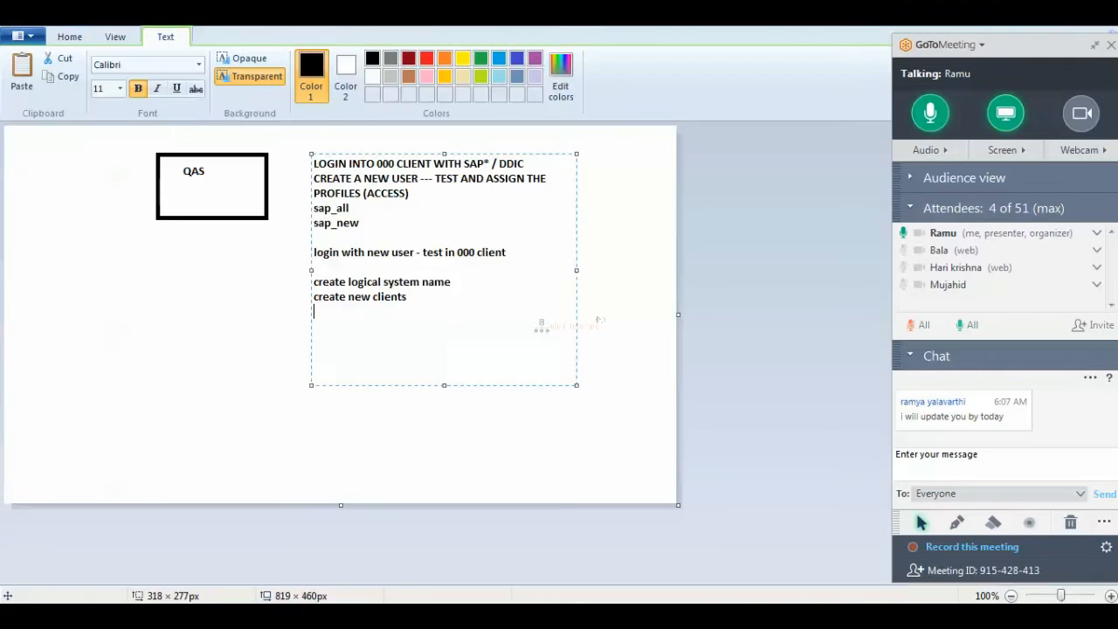
left_click(426, 309)
key("Return")
key("Return")
type("SU01----tcode for crea")
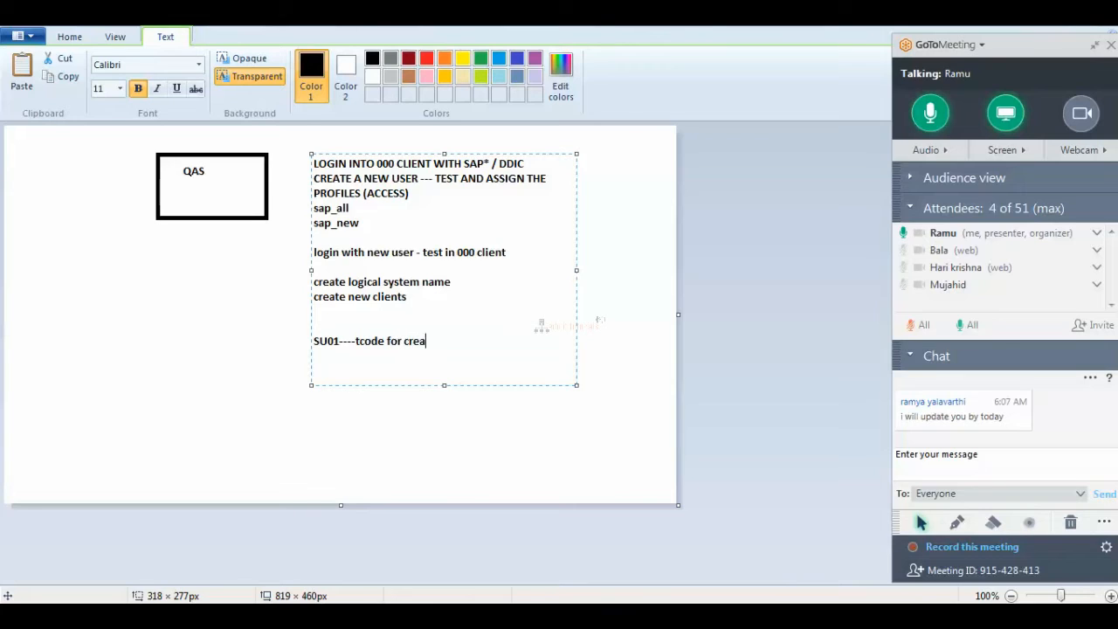
type("ting a new user")
Log on to client 000 as user DDIC with the password and logon language EN.
left_click(432, 614)
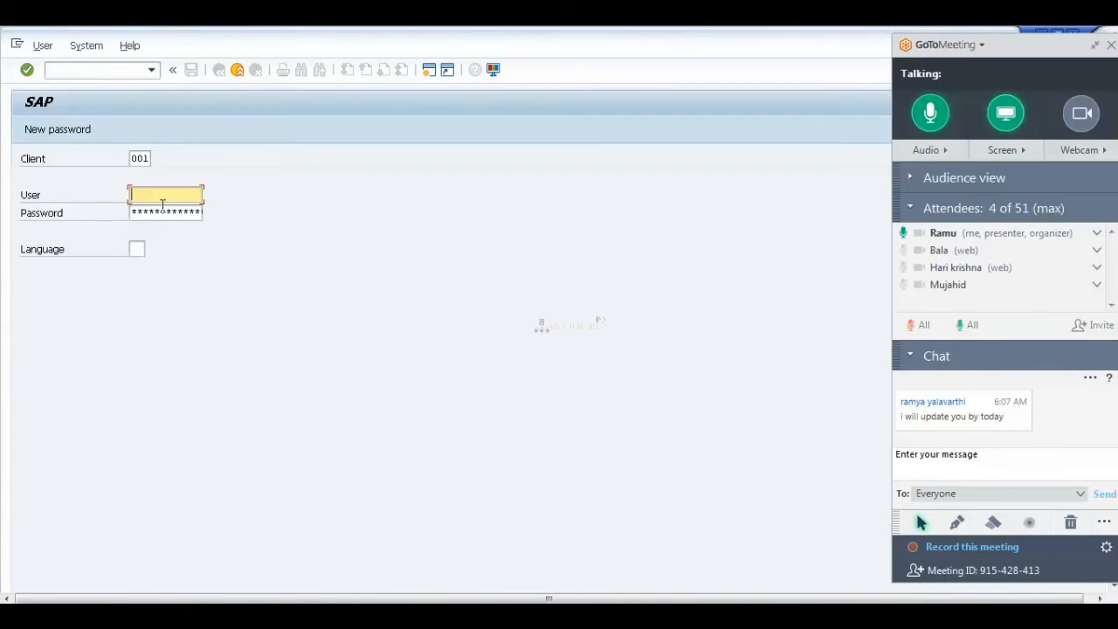
key("shift+Tab")
type("000")
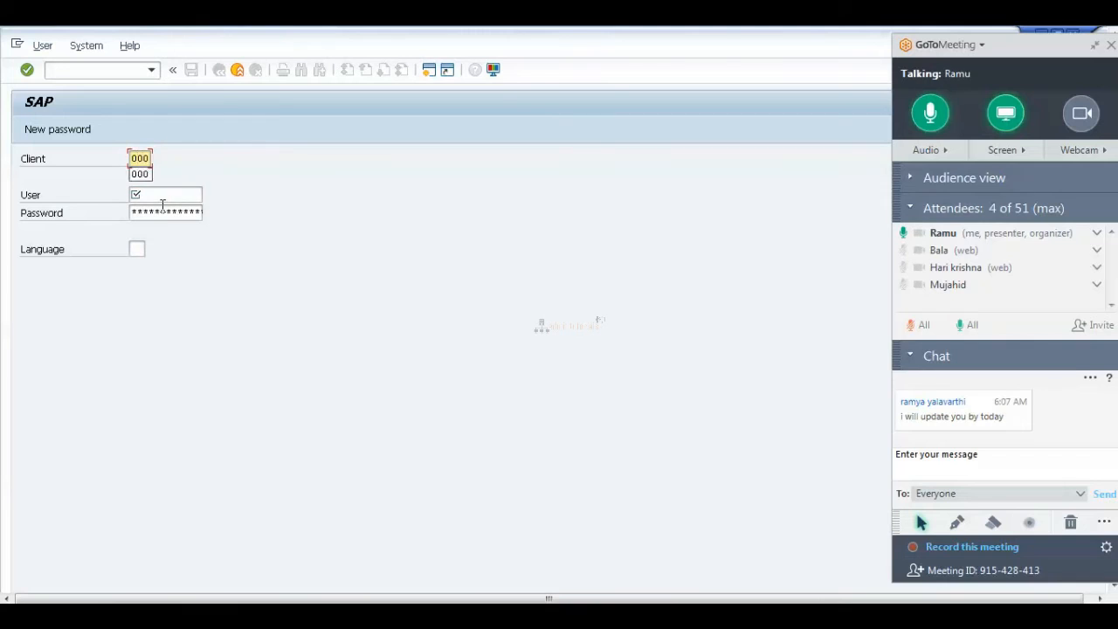
key("Tab")
type("ddic")
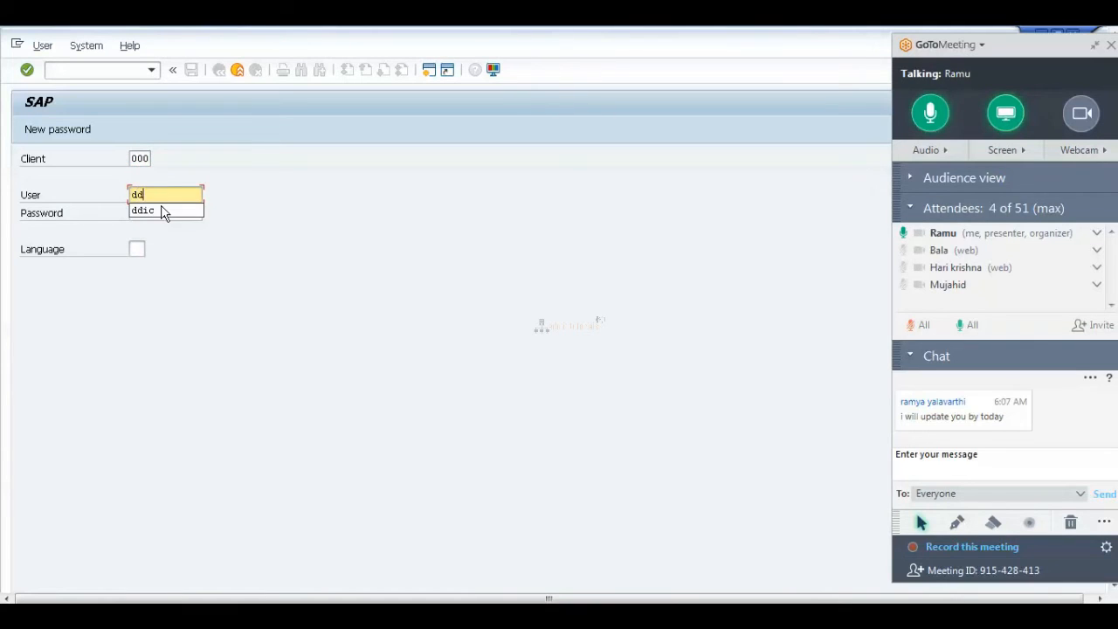
key("Tab")
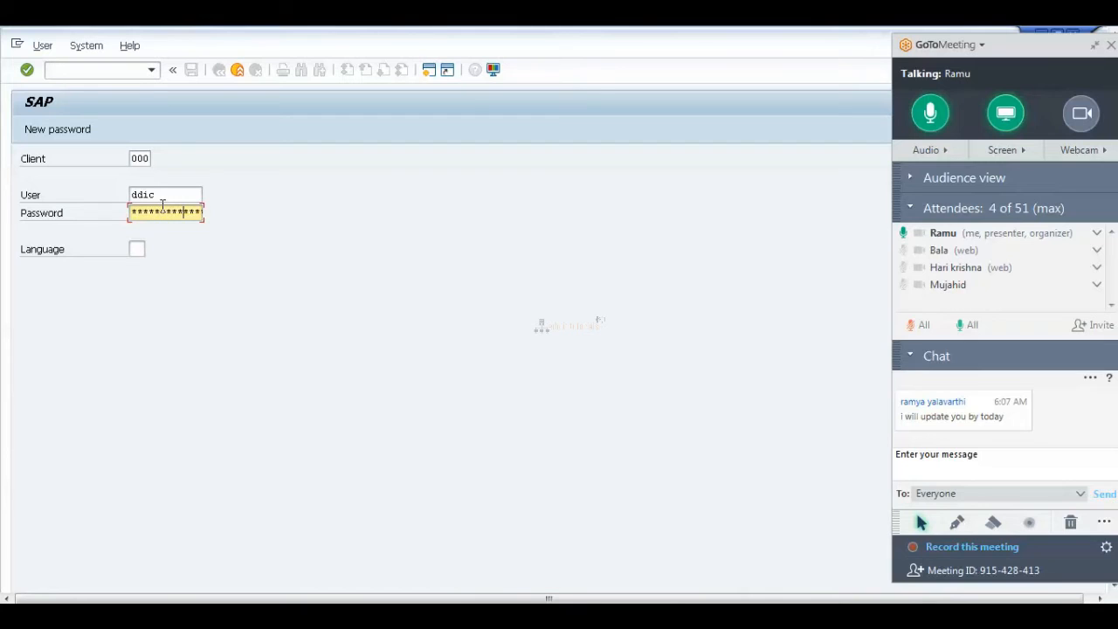
key("Tab")
type("en")
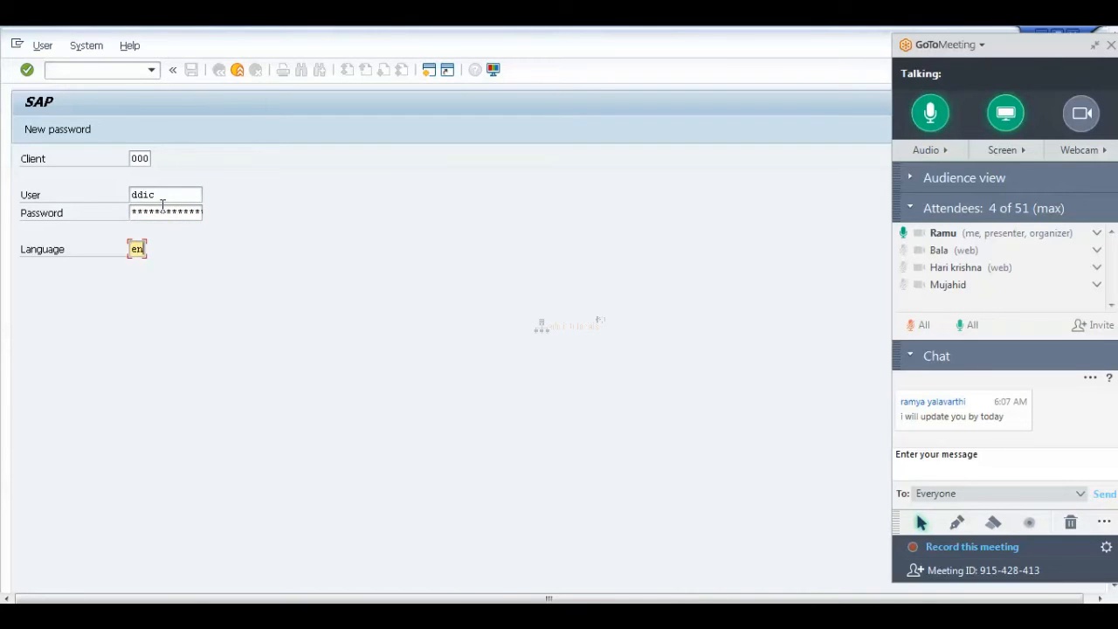
key("Return")
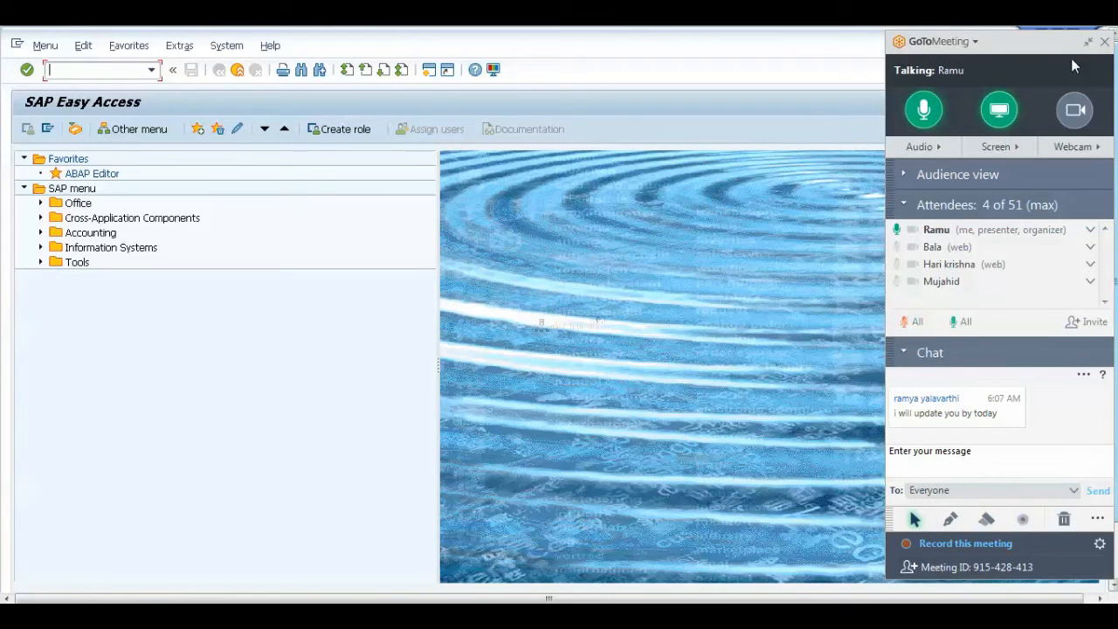
Collapse the meeting panel and review the system, client and user details in the status bar.
left_click(1087, 41)
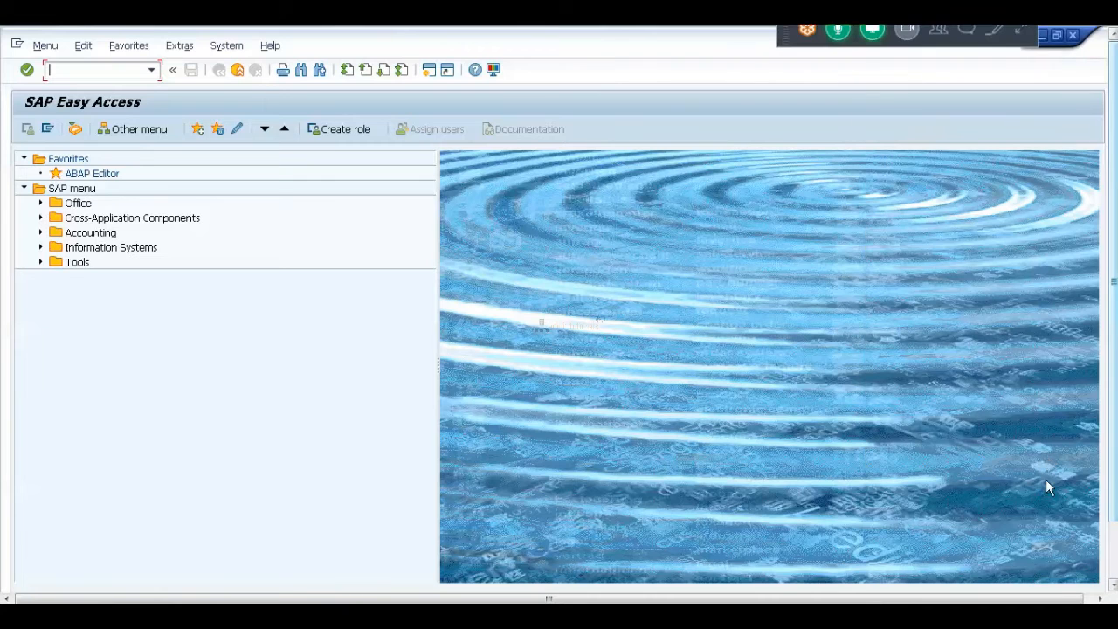
left_click(1113, 564)
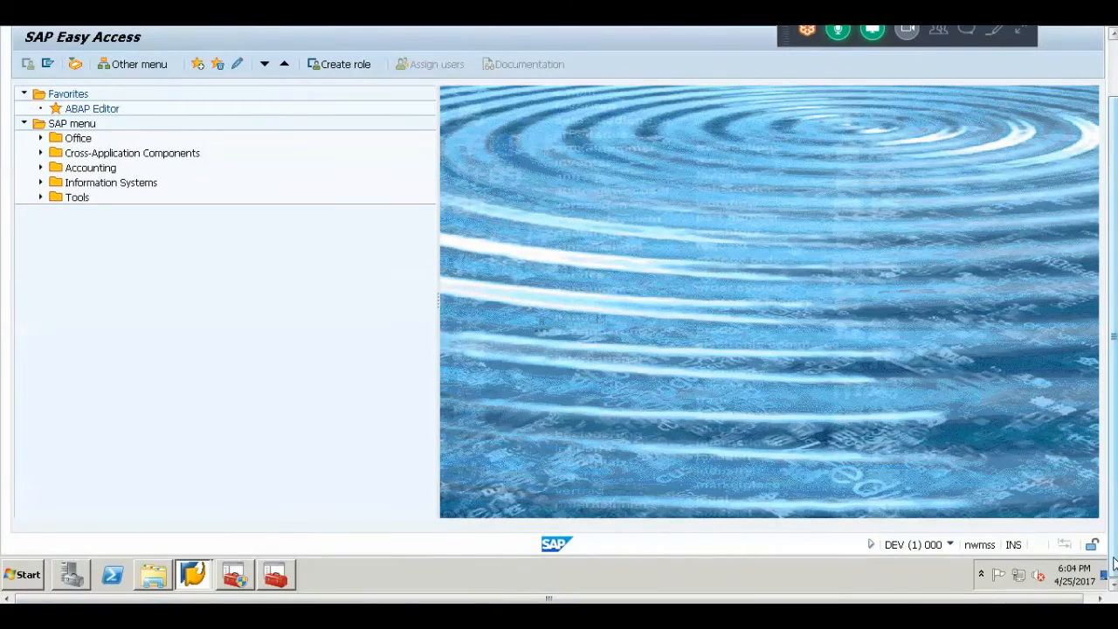
left_click(952, 544)
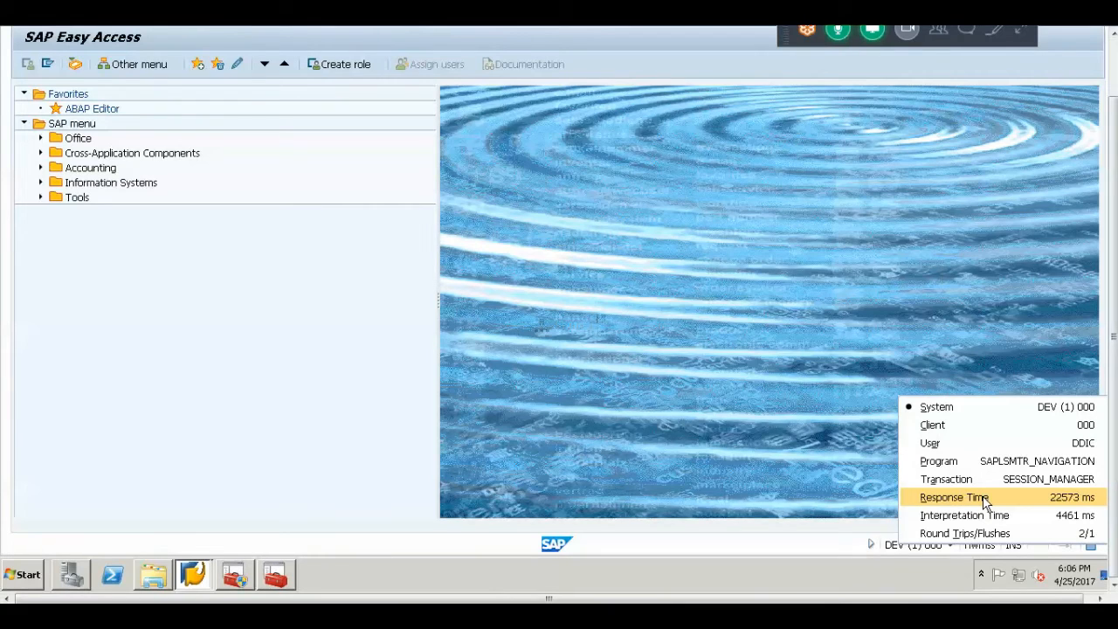
left_click(270, 322)
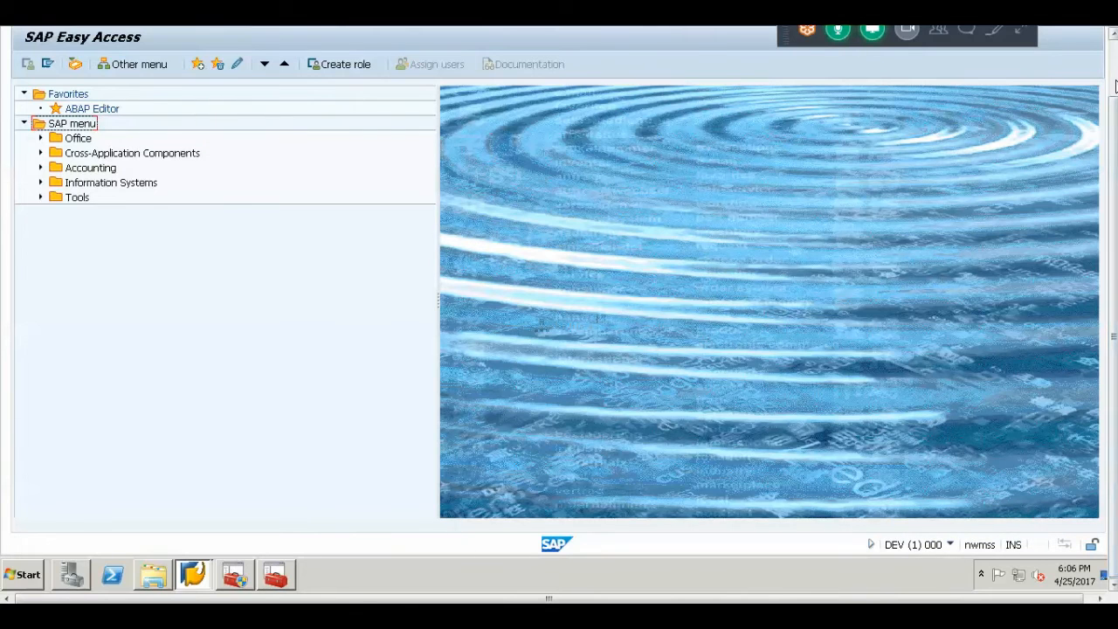
left_click(1115, 90)
left_click(113, 69)
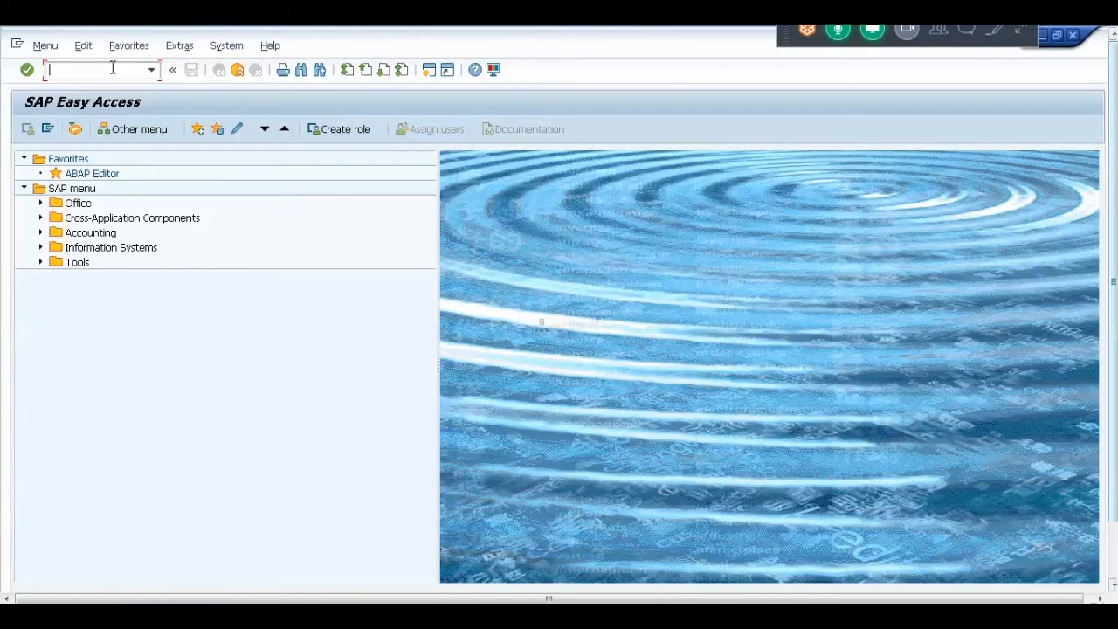
Run /nsu01 and start creating user basis1.
type("/nsu01")
key("Return")
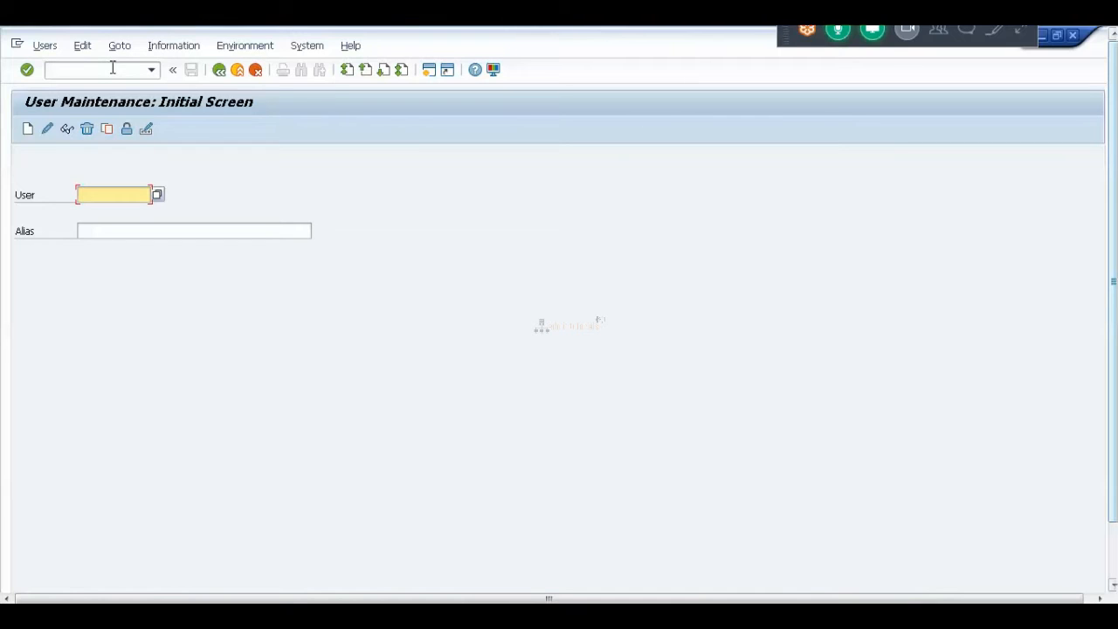
type("basis1")
left_click(27, 131)
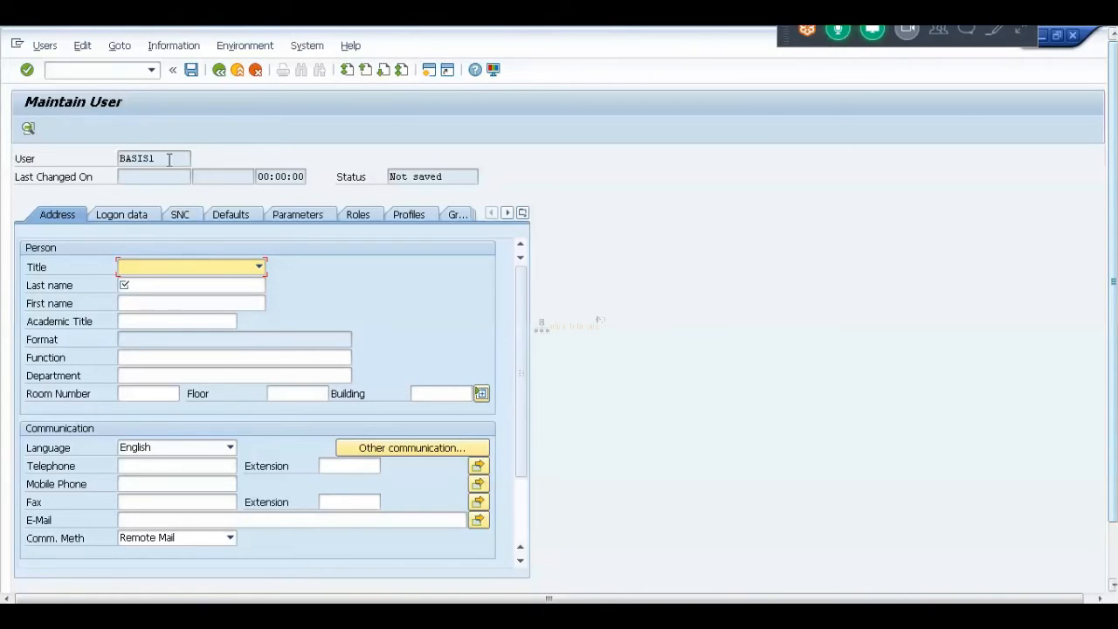
Cancel the unsaved new-user form and confirm discarding the changes.
left_click(220, 71)
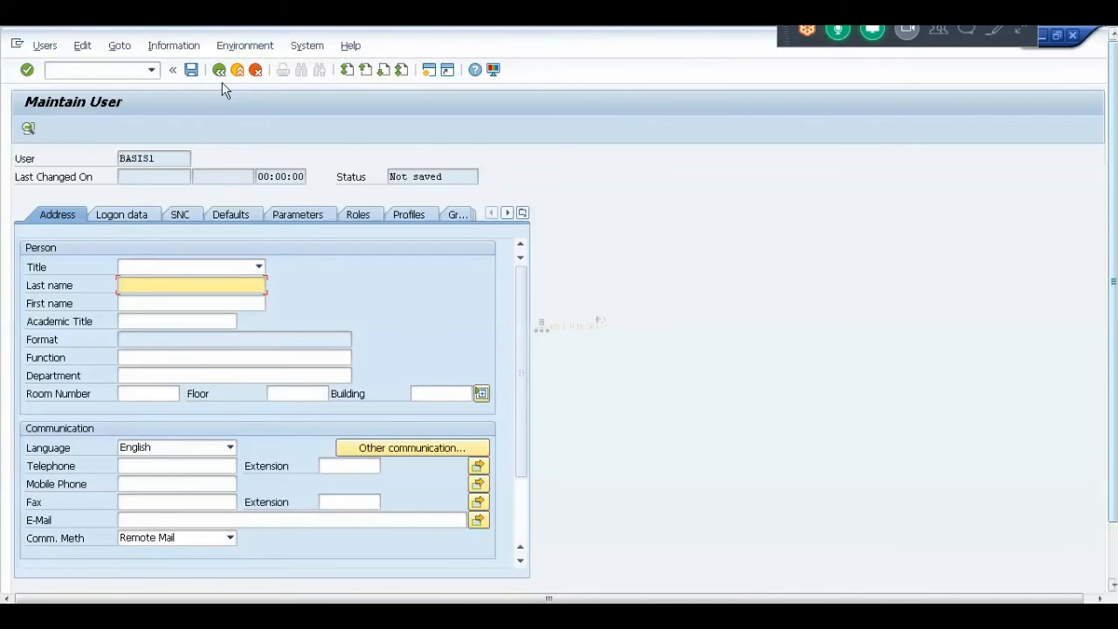
left_click(238, 72)
left_click(256, 70)
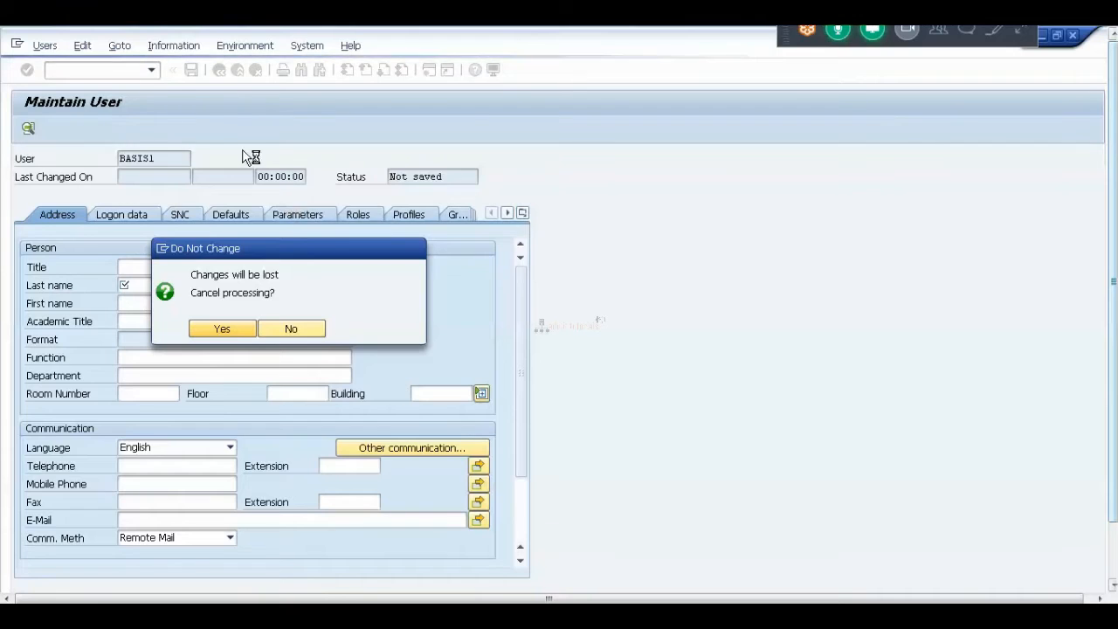
key("Return")
Re-enter the user ID basis1 from the history list and create the user.
left_click(137, 195)
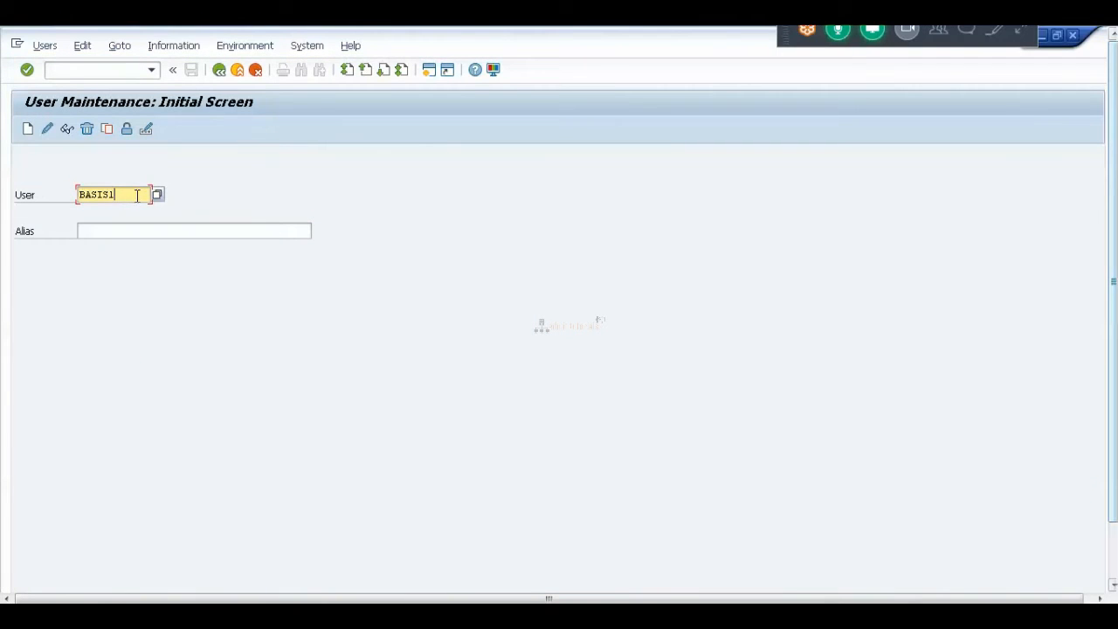
key("BackSpace")
key("BackSpace")
key("BackSpace")
key("BackSpace")
key("BackSpace")
key("BackSpace")
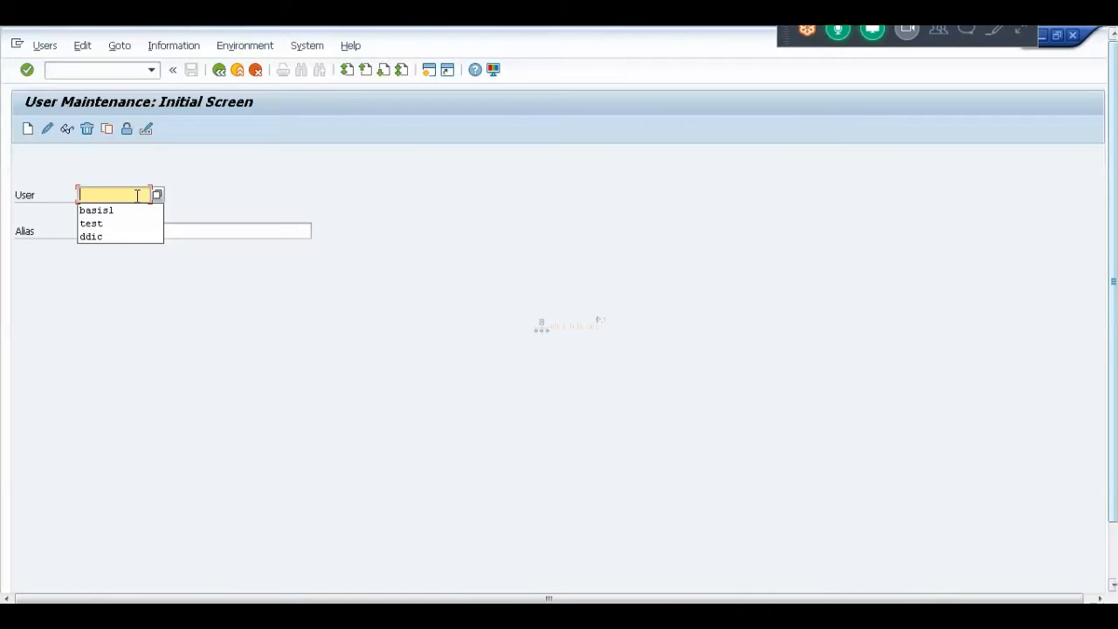
type("xxxxx")
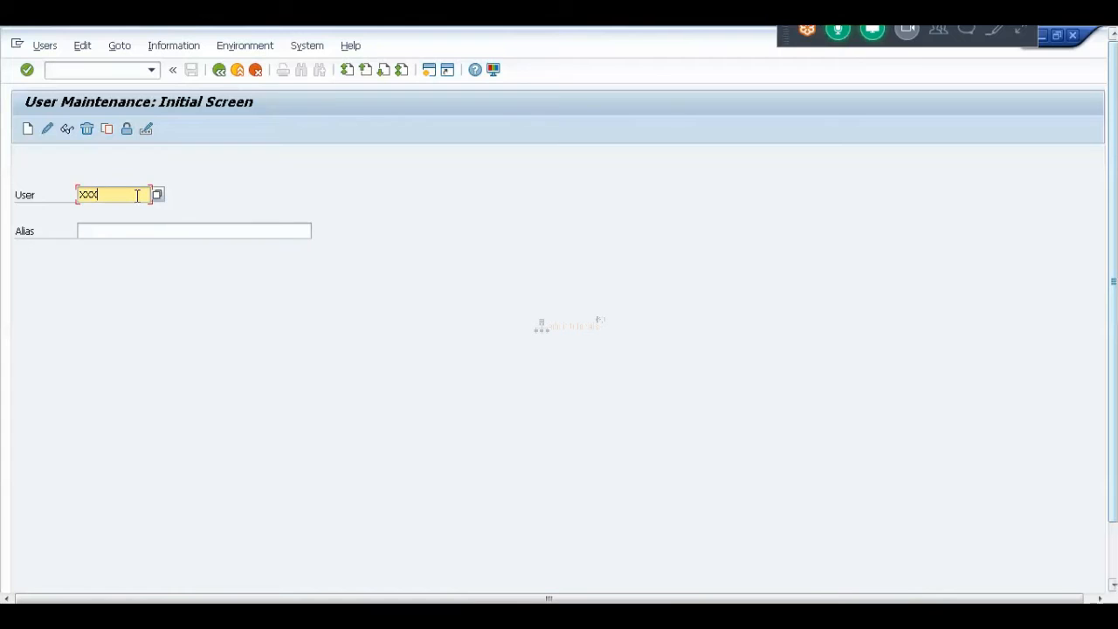
type("xxxxxxx")
key("BackSpace")
key("BackSpace")
key("BackSpace")
key("BackSpace")
key("BackSpace")
key("BackSpace")
key("BackSpace")
key("BackSpace")
key("BackSpace")
key("BackSpace")
key("BackSpace")
key("BackSpace")
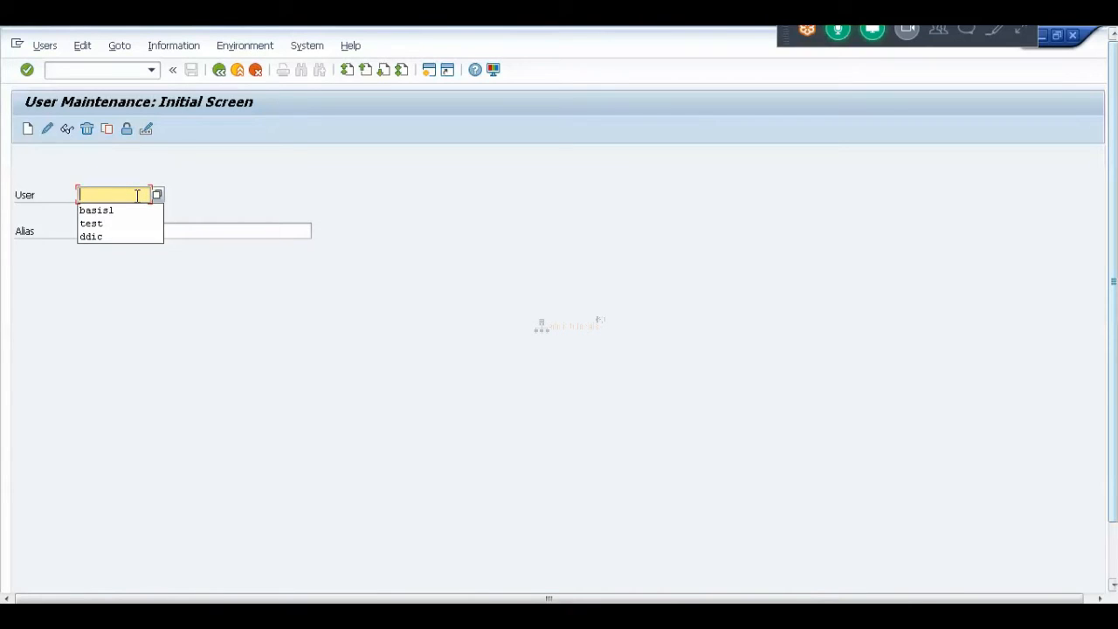
key("Down")
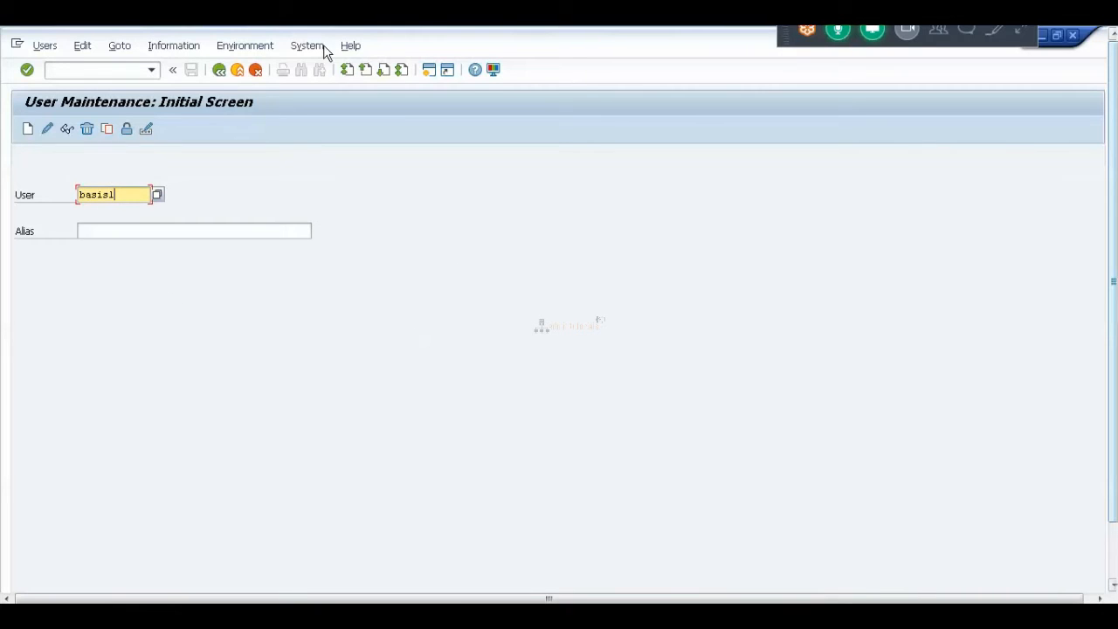
left_click(27, 129)
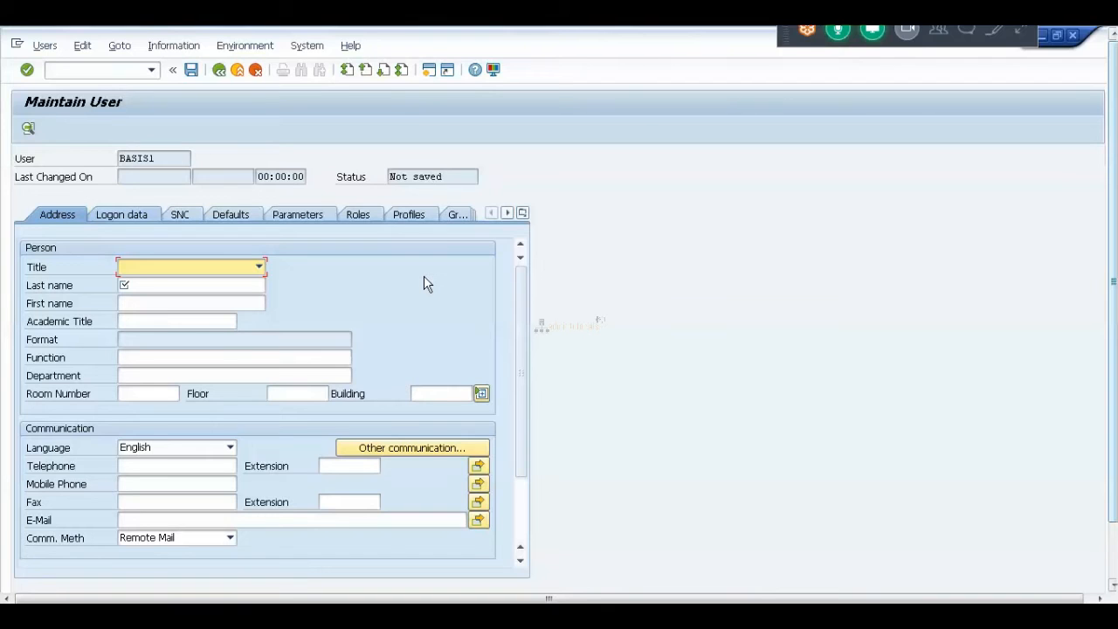
On the Address tab, set title Mr. and last name BASIS1.
left_click(258, 273)
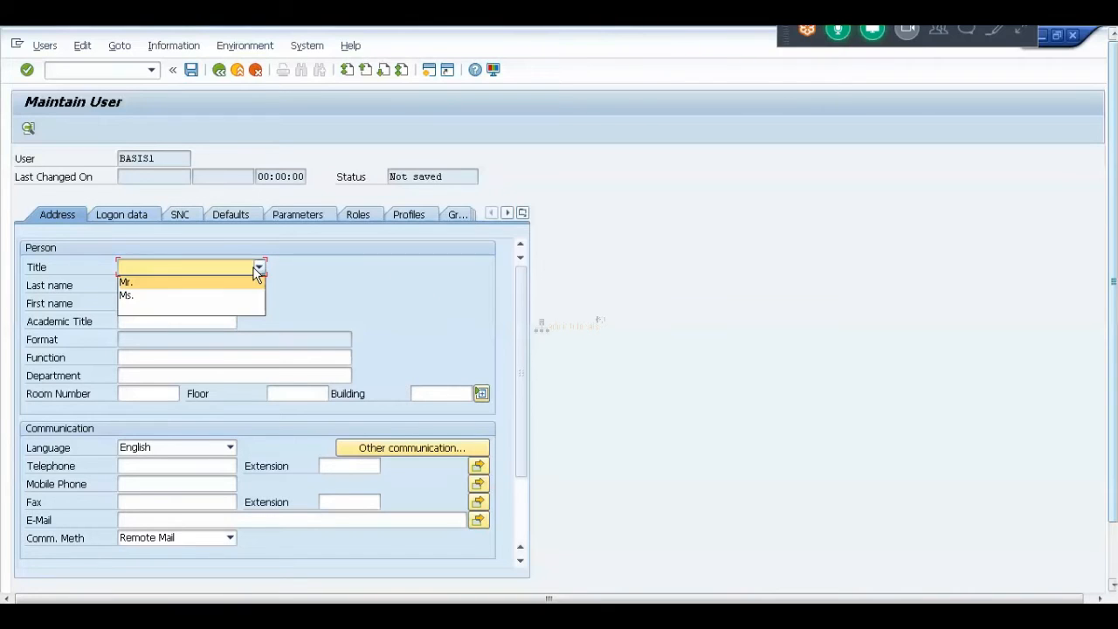
left_click(137, 285)
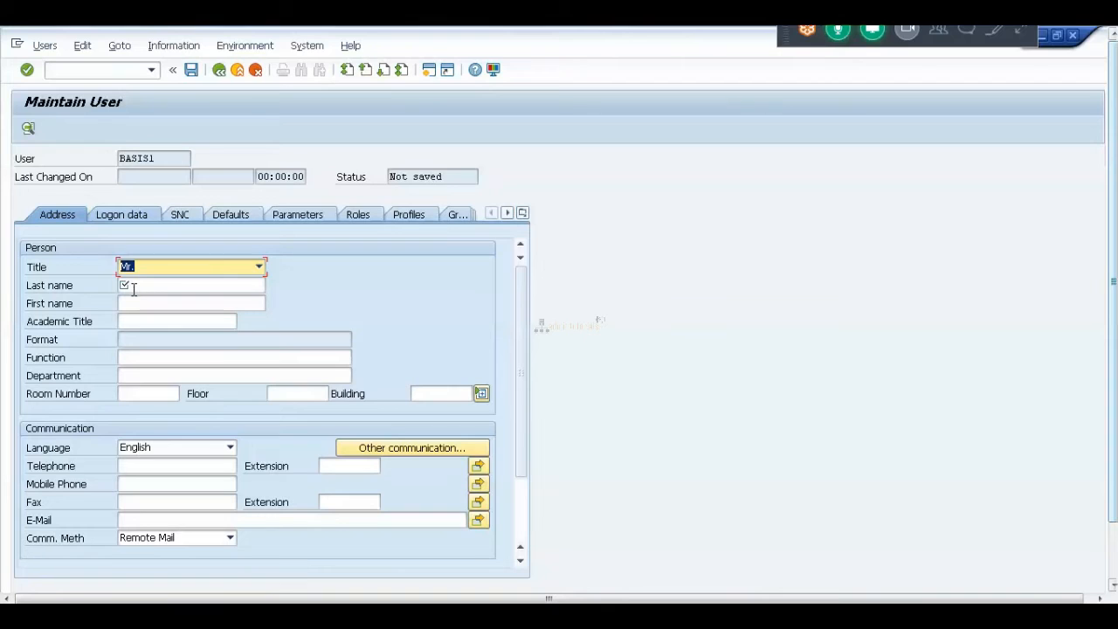
left_click(133, 287)
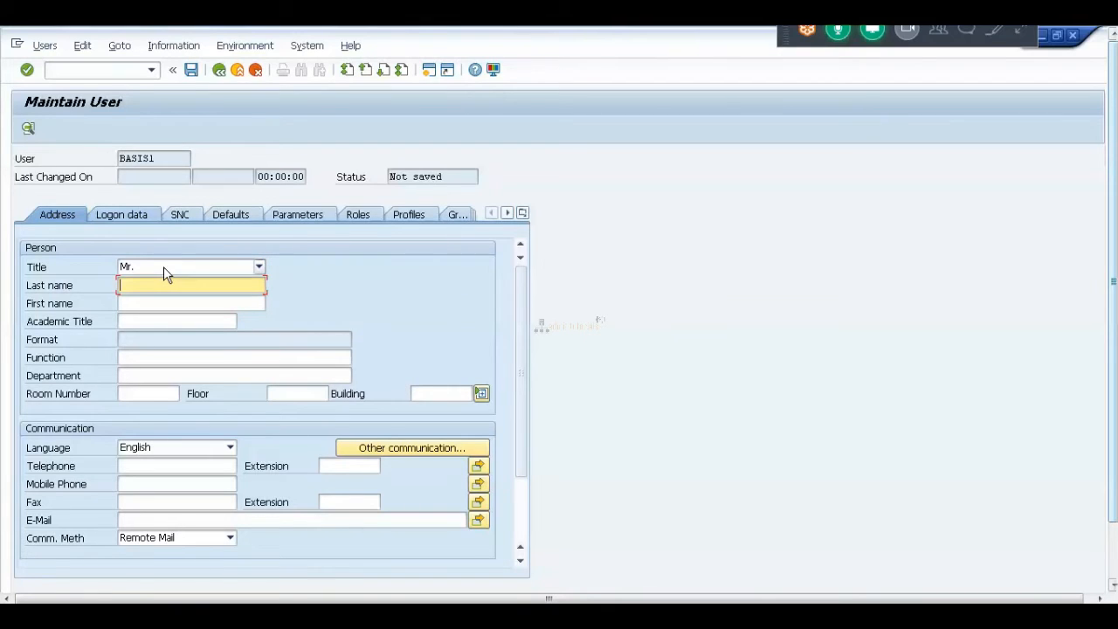
type("BASIS1")
Assign the existing V-SOFT company address to the user.
left_click(525, 516)
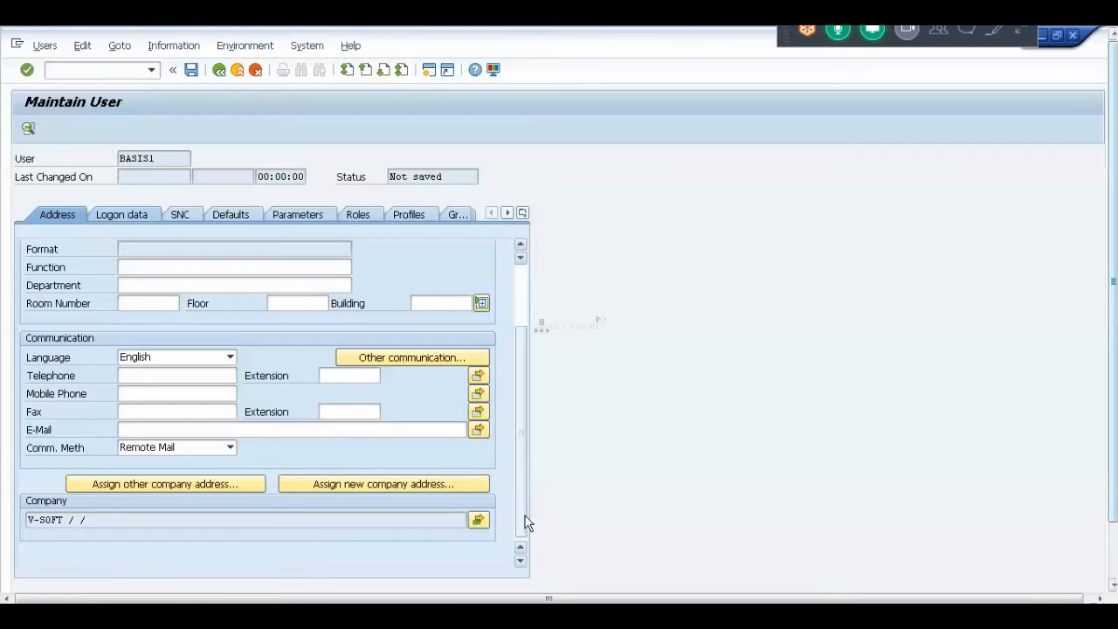
left_click_drag(519, 387, 524, 320)
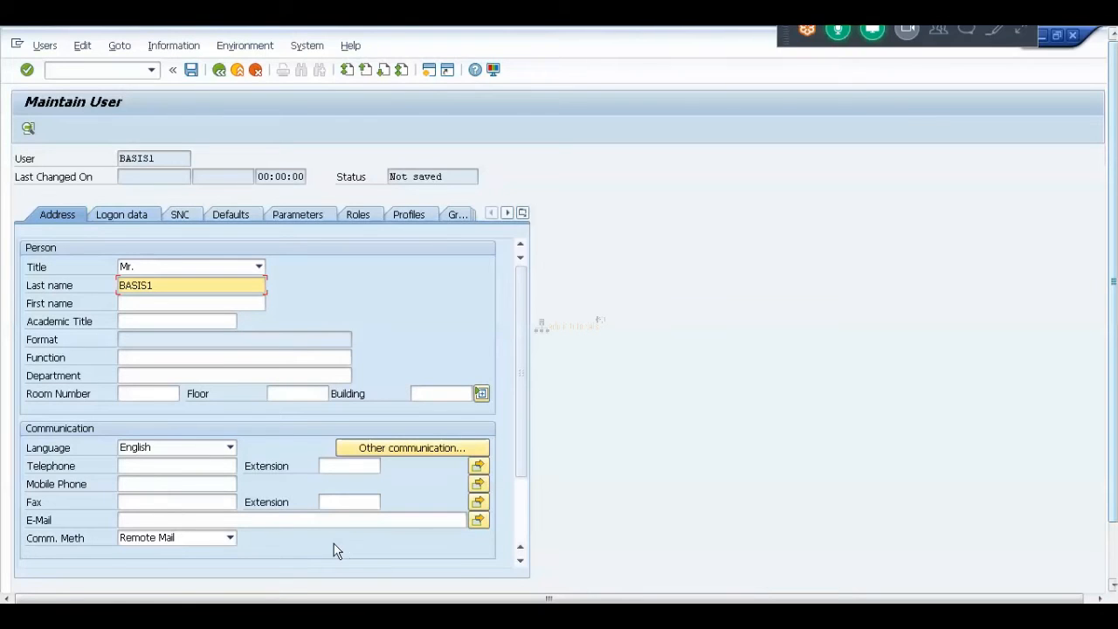
left_click(522, 529)
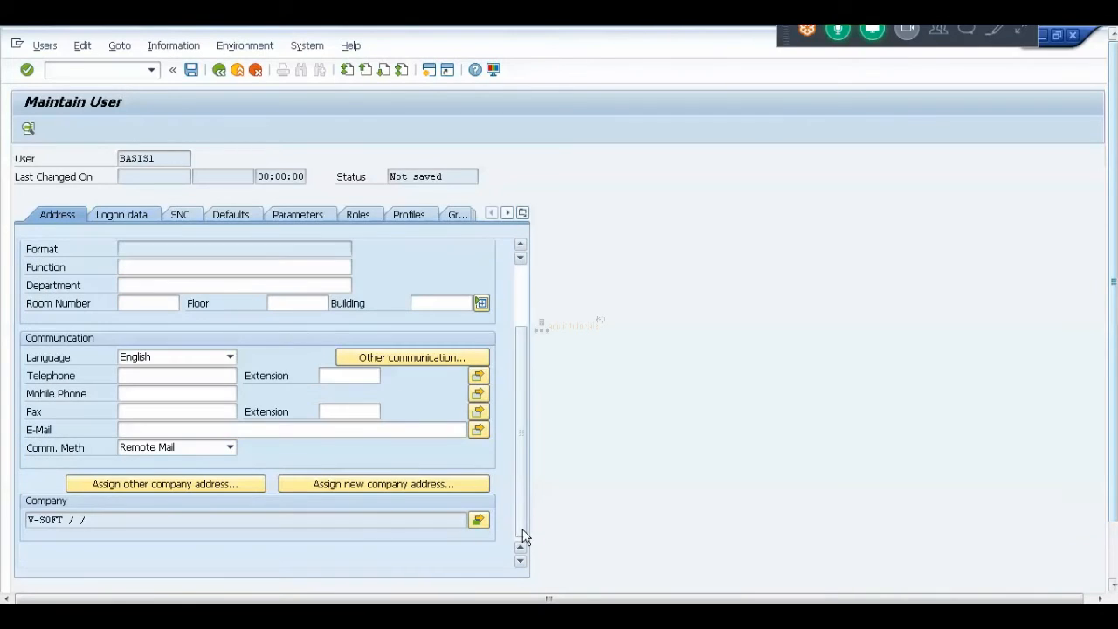
left_click(172, 482)
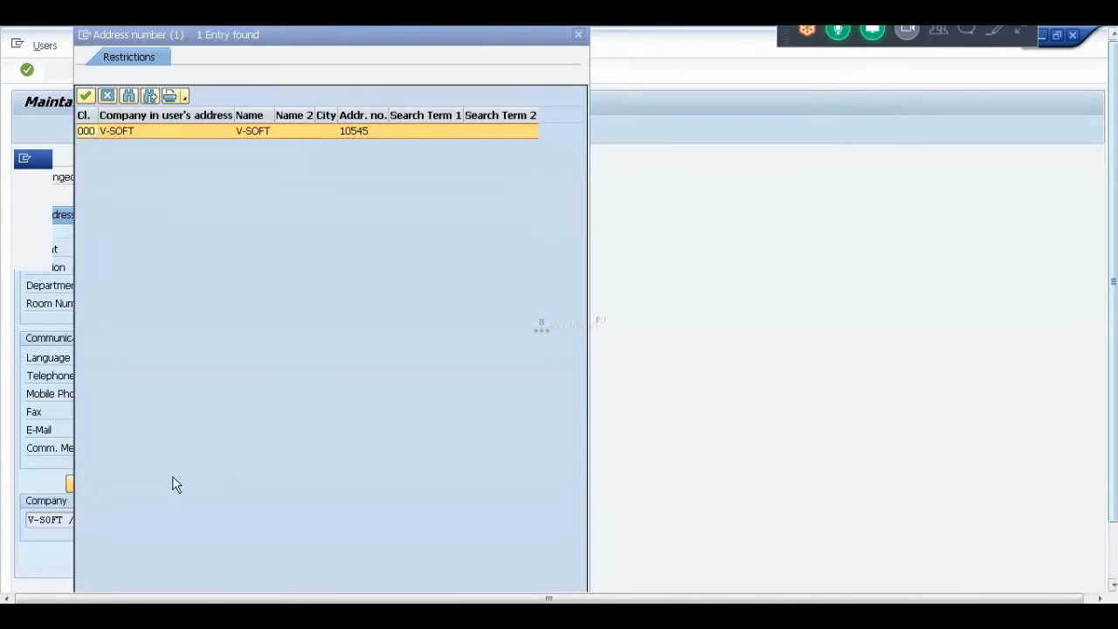
double_click(141, 130)
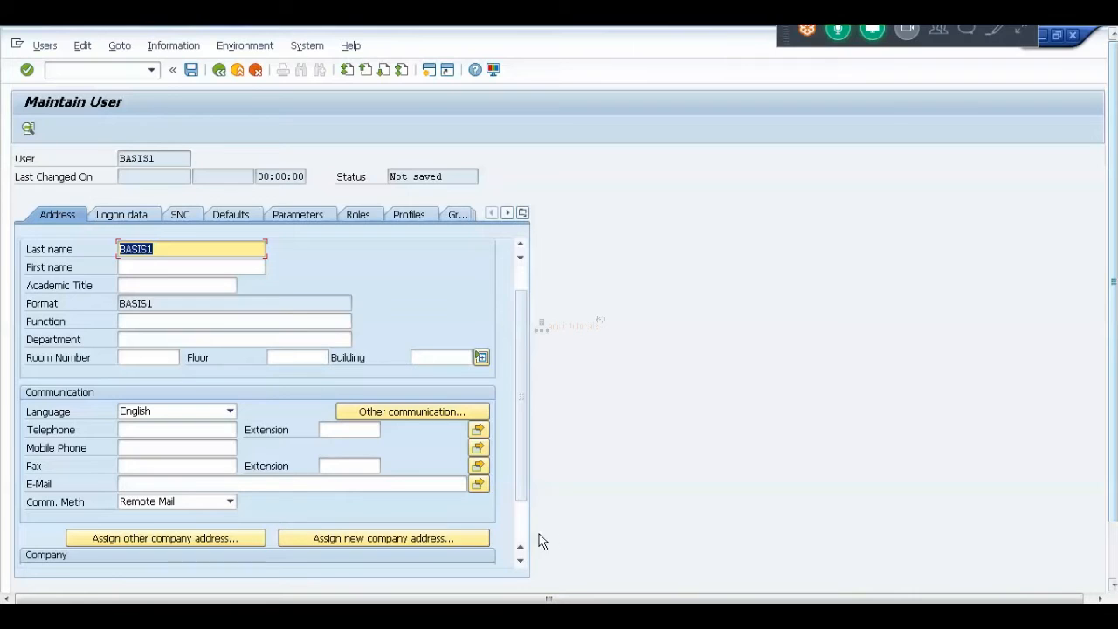
scroll(528, 536, "down", 3)
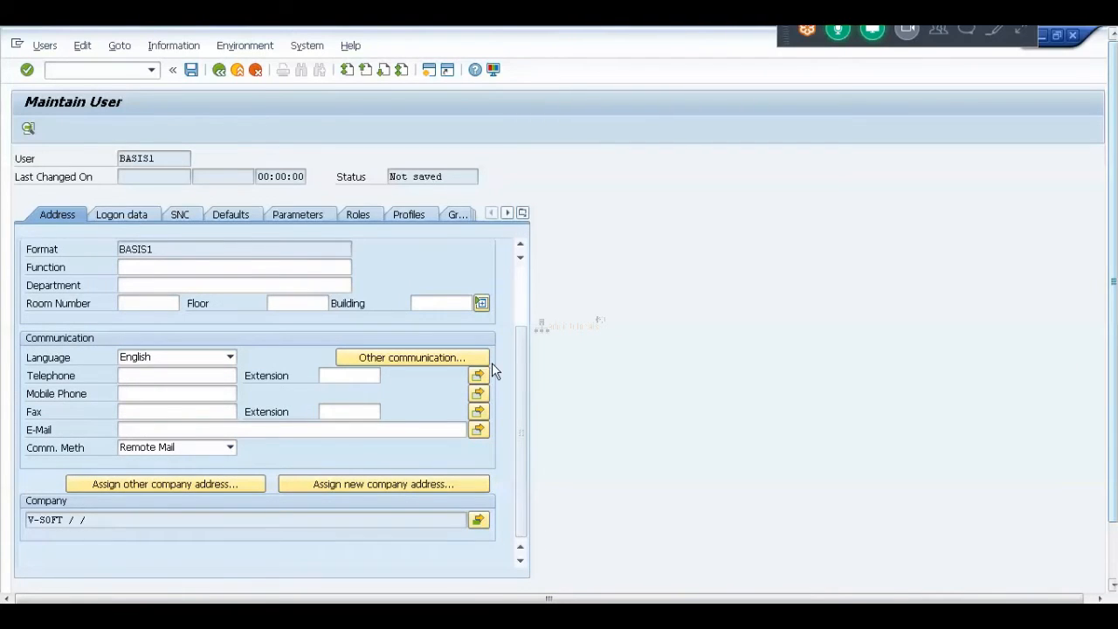
On BASIS1's Logon data tab, enter the initial password and repeat it.
left_click(523, 308)
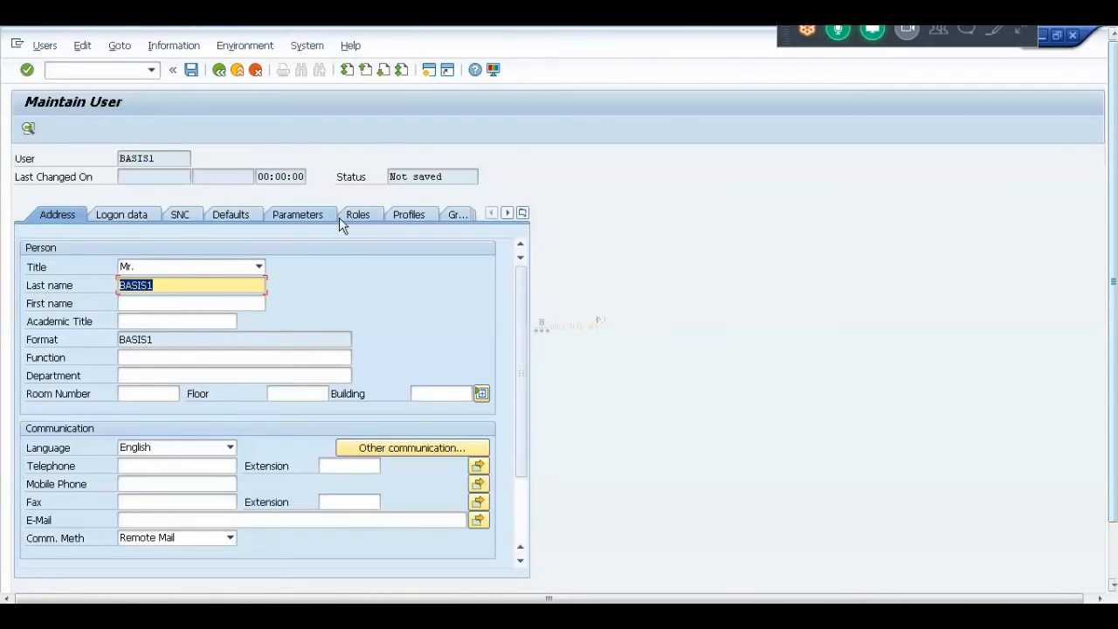
left_click(509, 214)
left_click(509, 214)
left_click(508, 214)
left_click(509, 214)
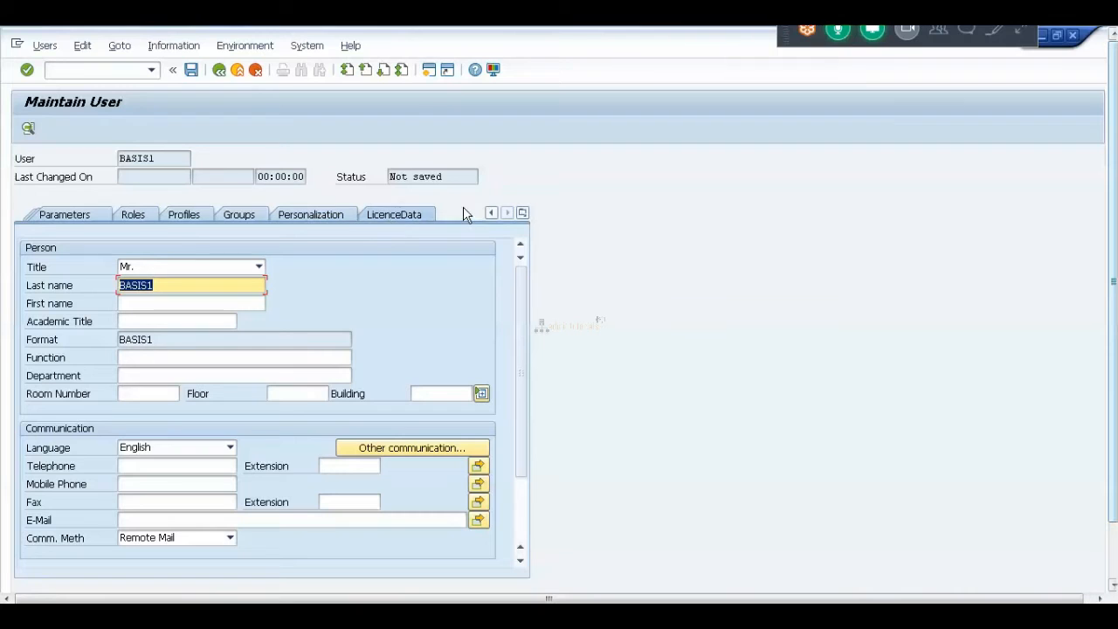
left_click(492, 214)
left_click(492, 214)
left_click(492, 214)
left_click(492, 214)
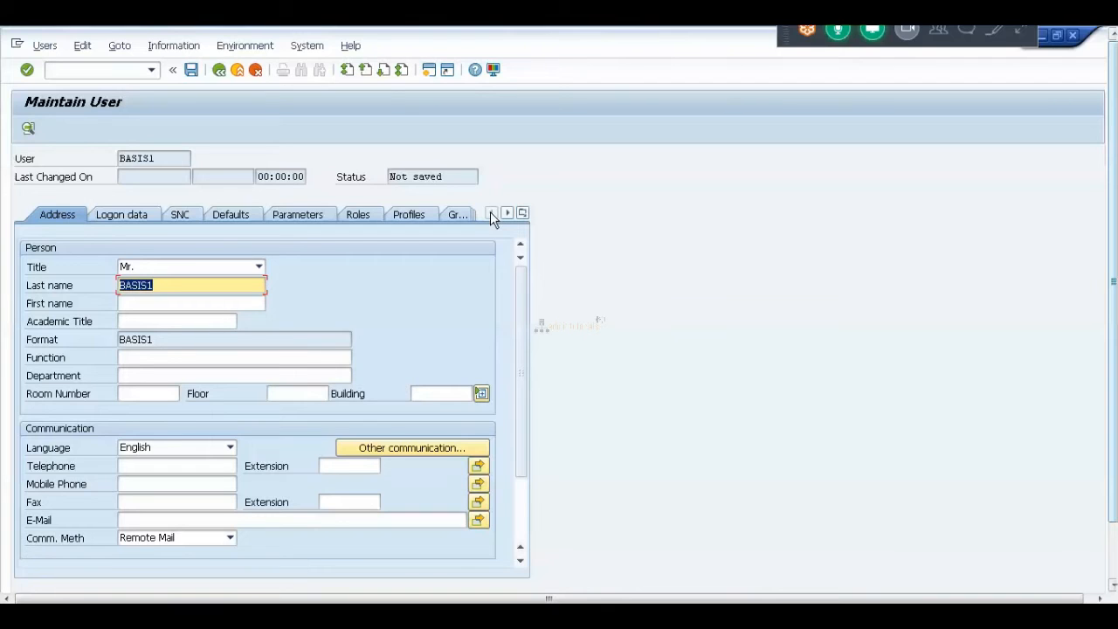
left_click(144, 218)
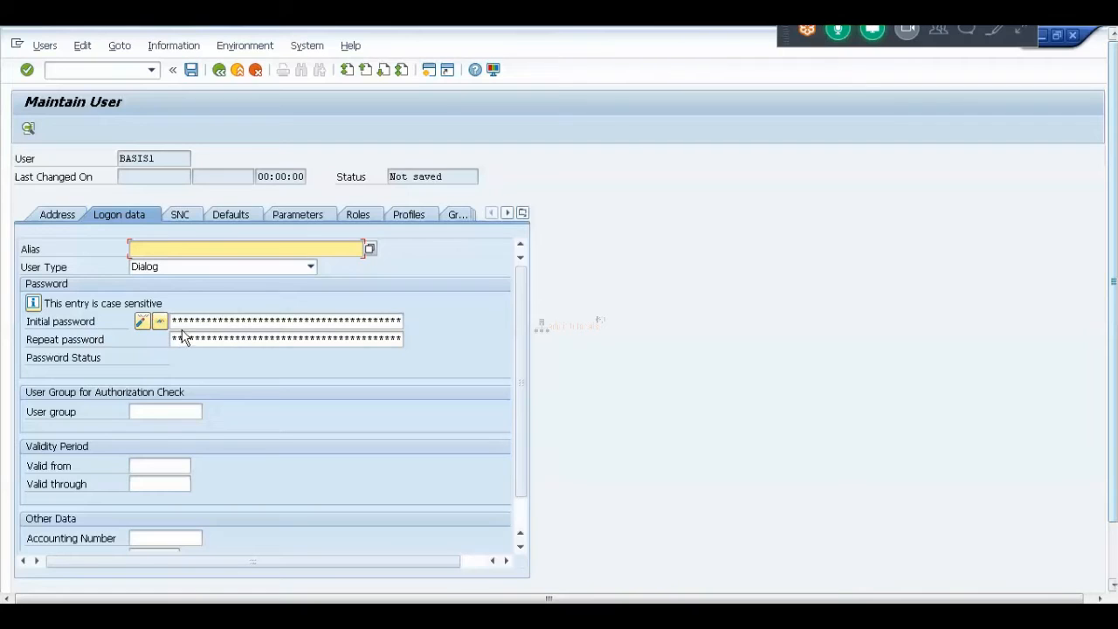
left_click(178, 321)
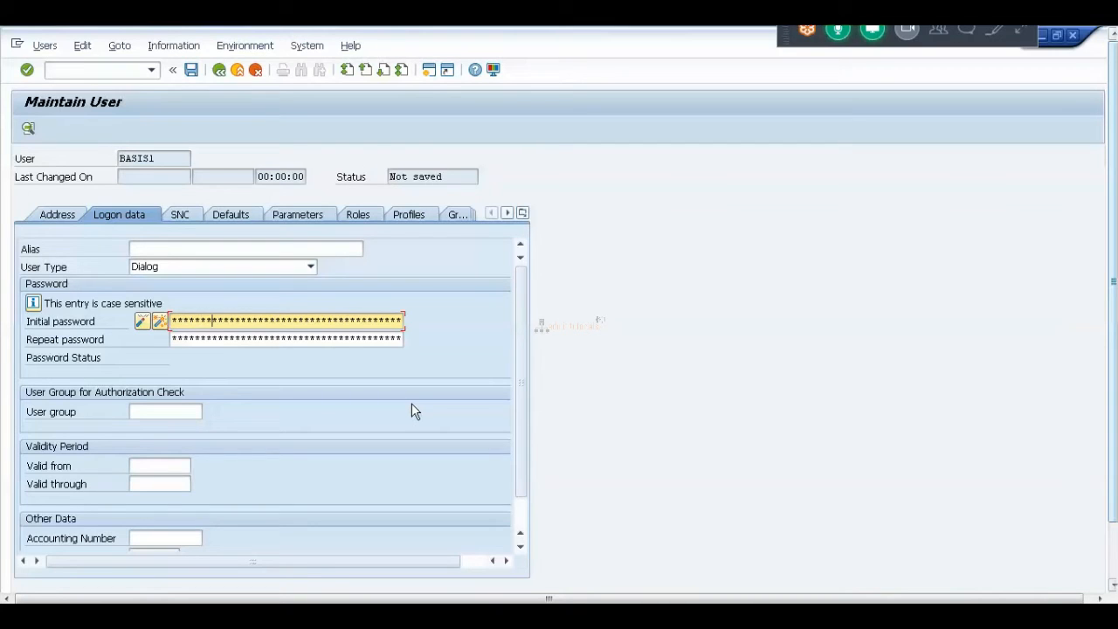
key("Tab")
type("******")
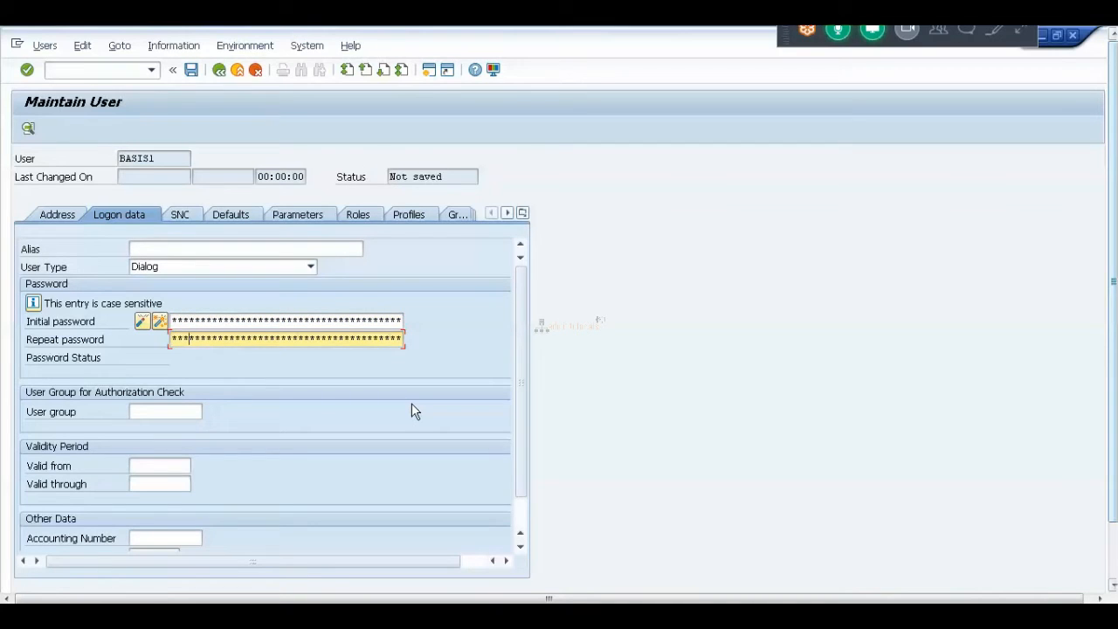
type("*")
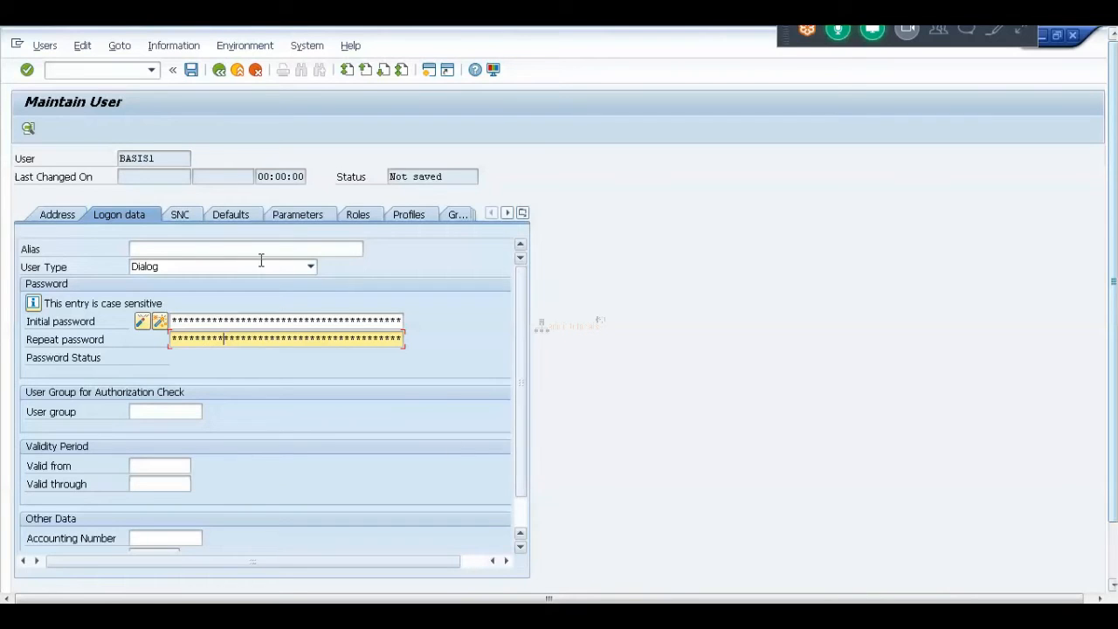
Add profiles SAP_ALL and SAP_NEW on the Profiles tab and save user BASIS1.
left_click(356, 214)
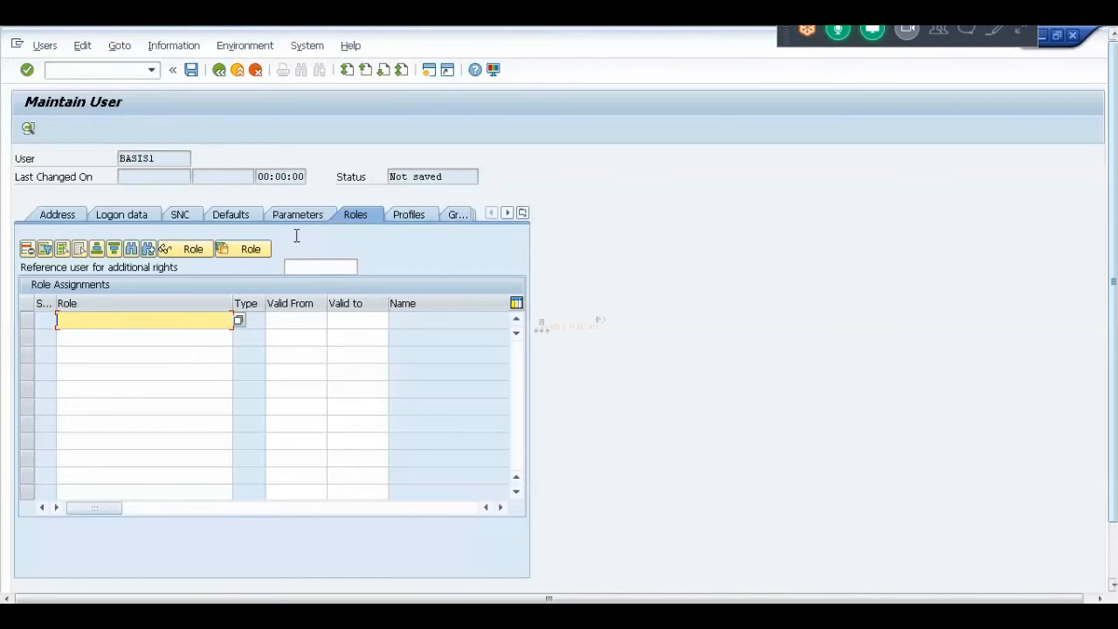
left_click(410, 214)
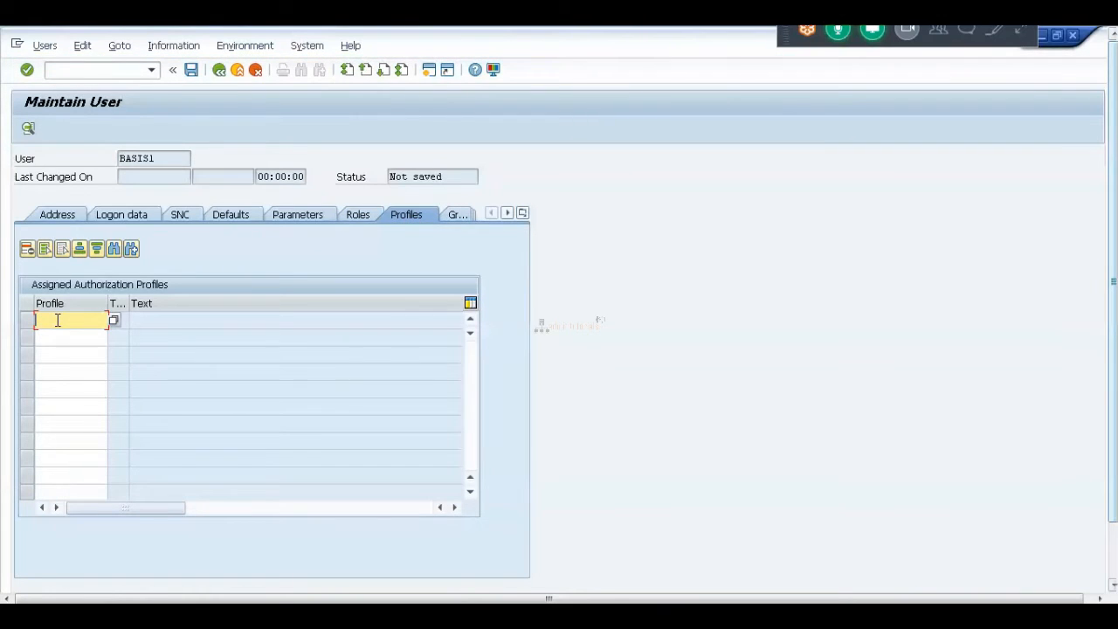
type("sap_all")
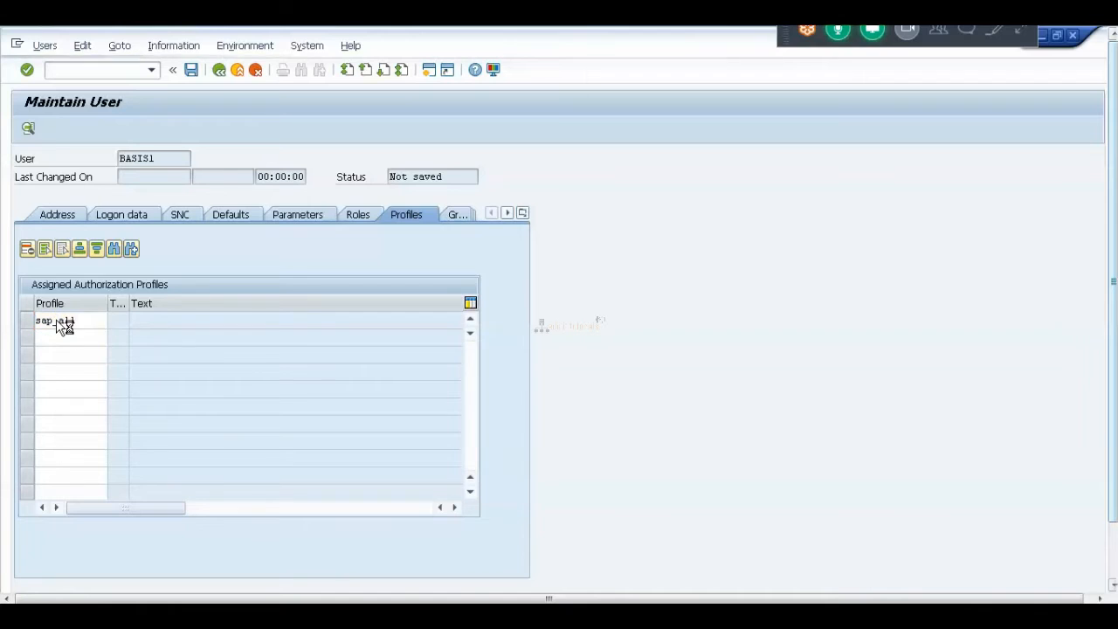
key("Return")
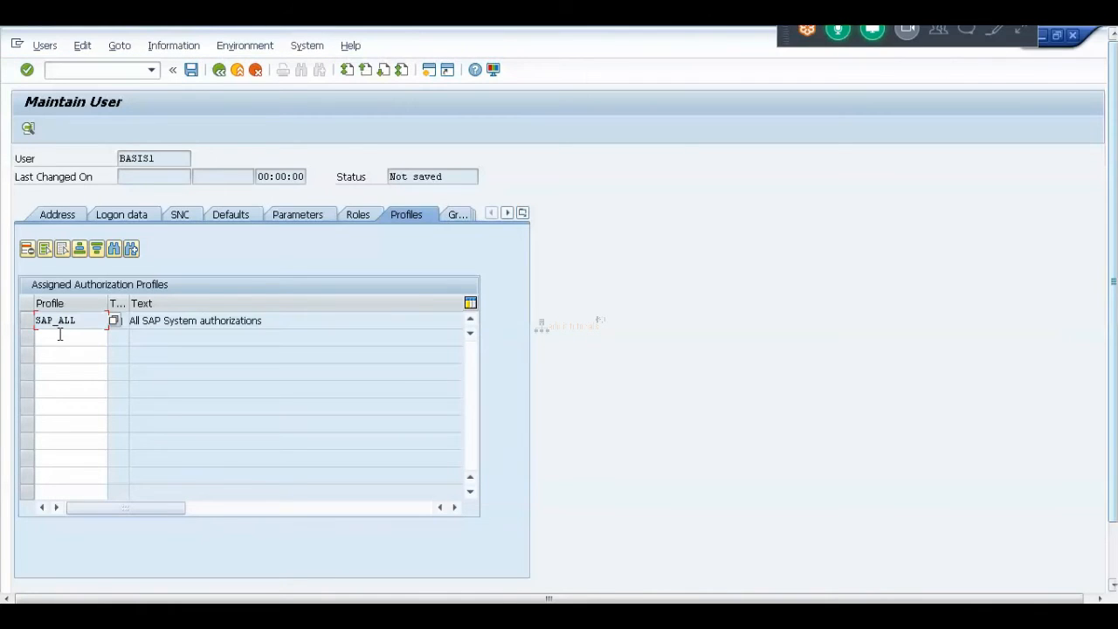
type("sap_")
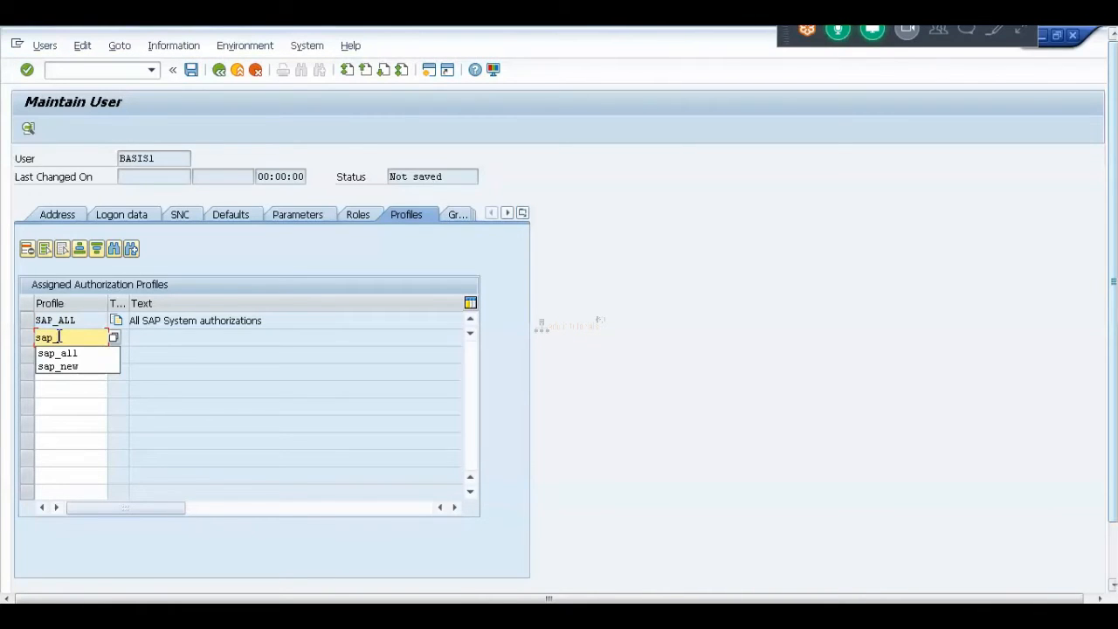
type("new")
key("Return")
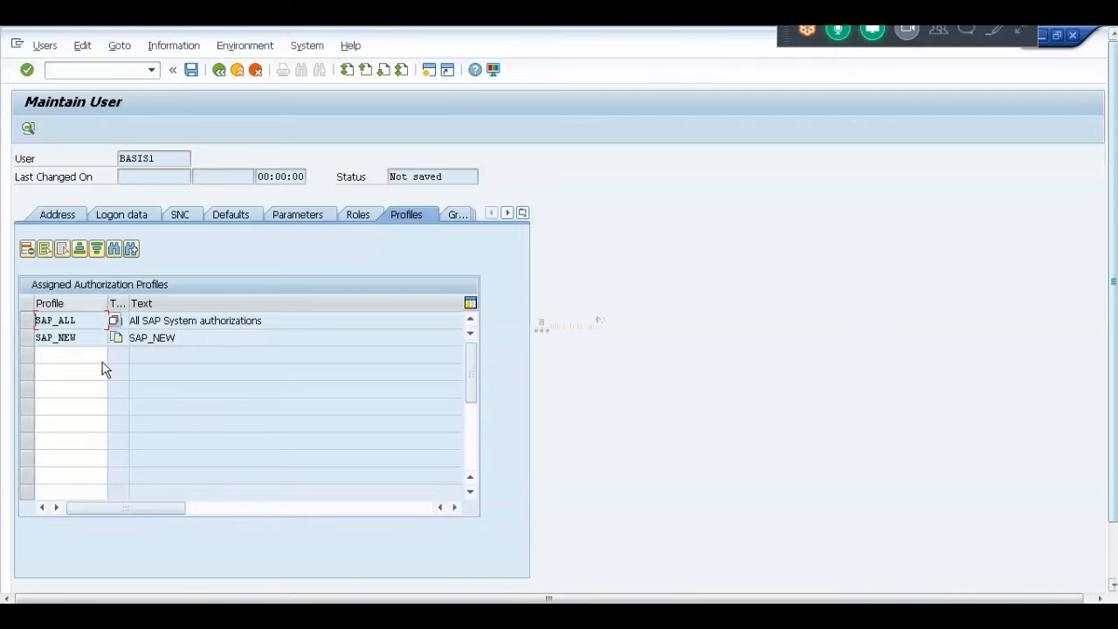
left_click(192, 70)
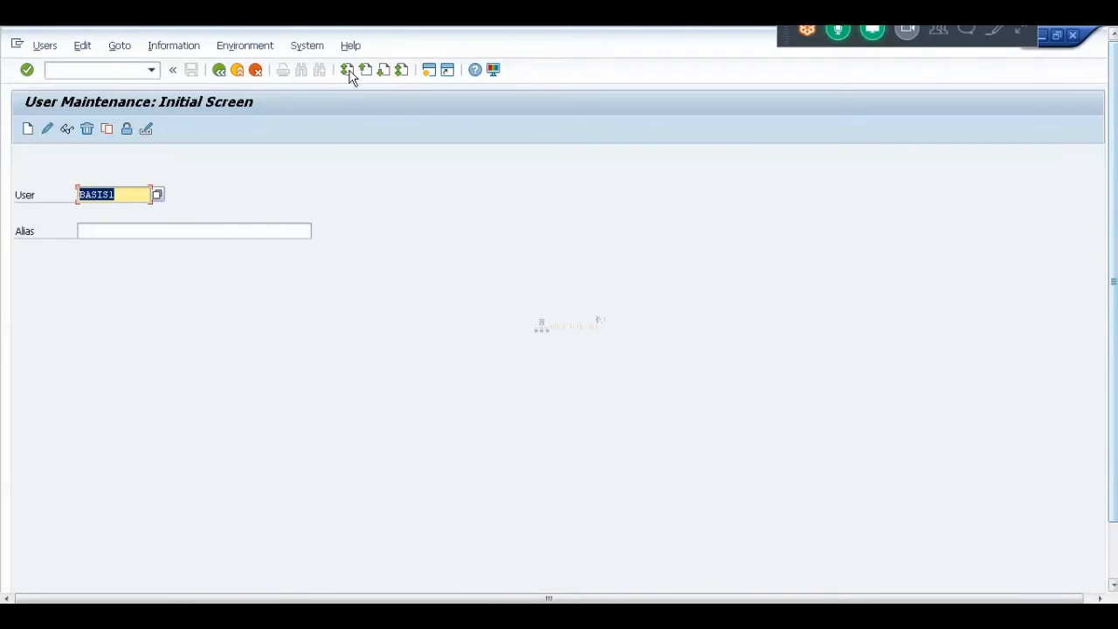
Enter /nex in the command field to end the SAP session.
left_click(91, 69)
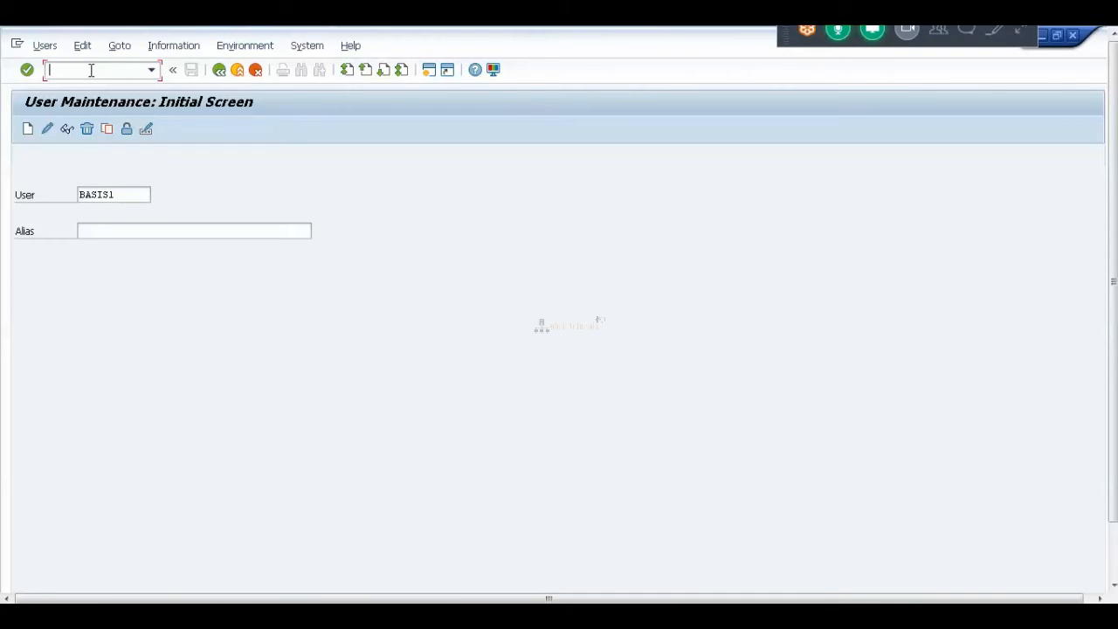
type("/nex")
Run /nex, then reopen the Development system login screen from SAP Logon 740.
key("Return")
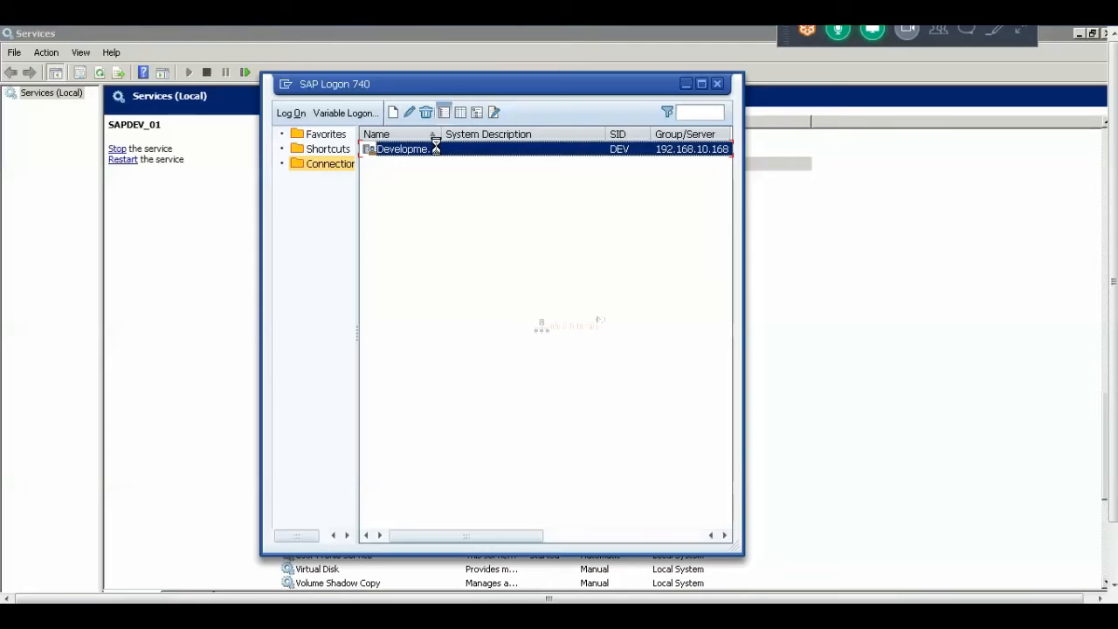
double_click(437, 151)
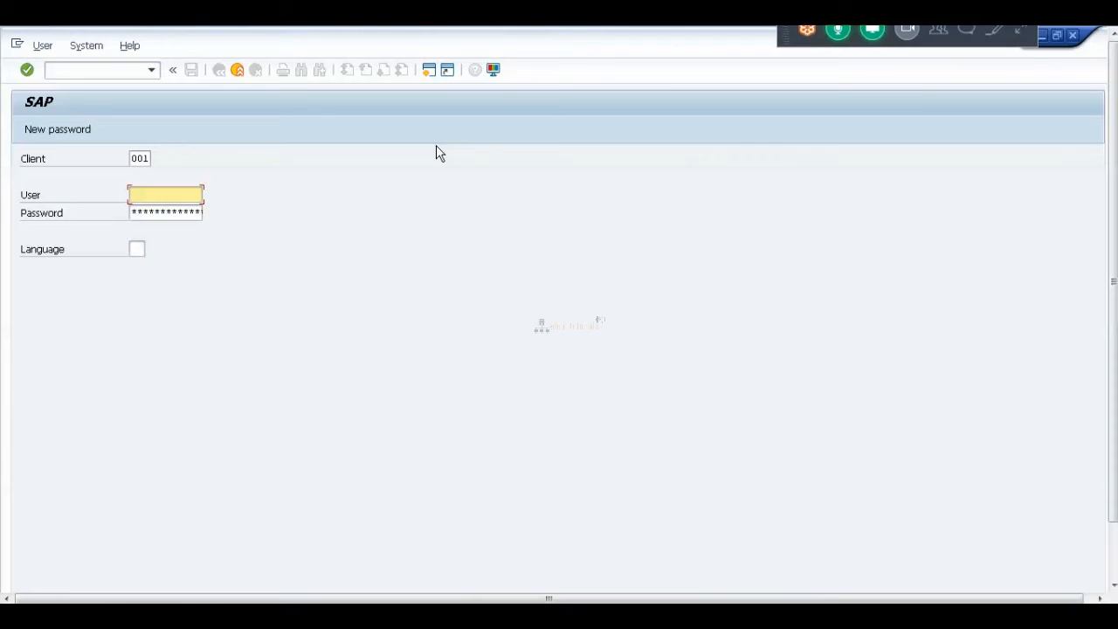
Log on to client 000 with the new user's name, password and language EN.
key("shift+Tab")
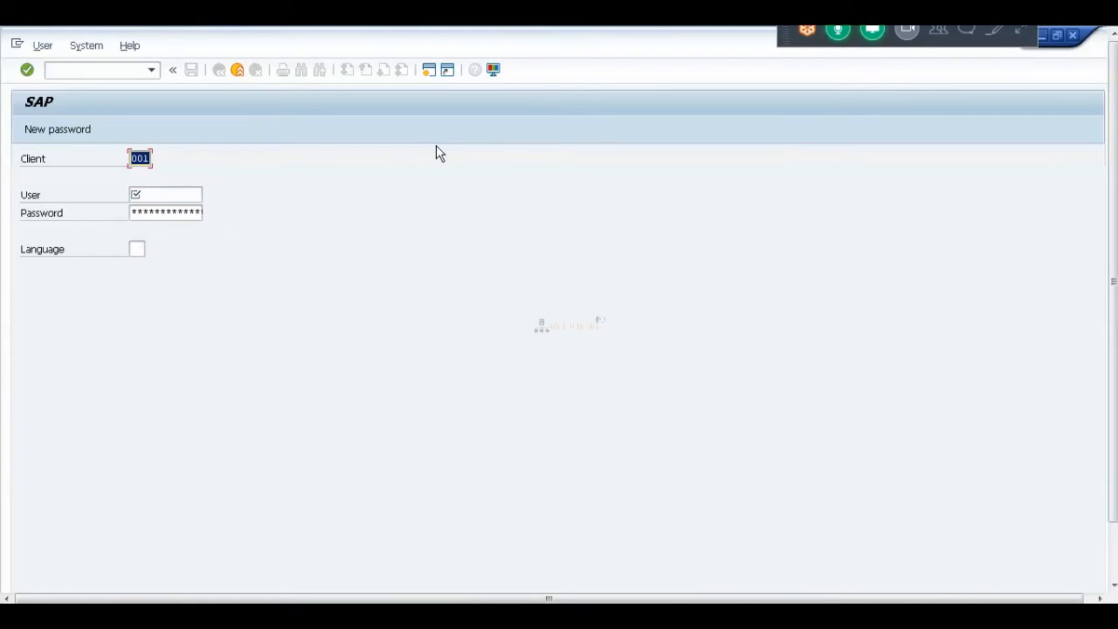
type("000")
key("Tab")
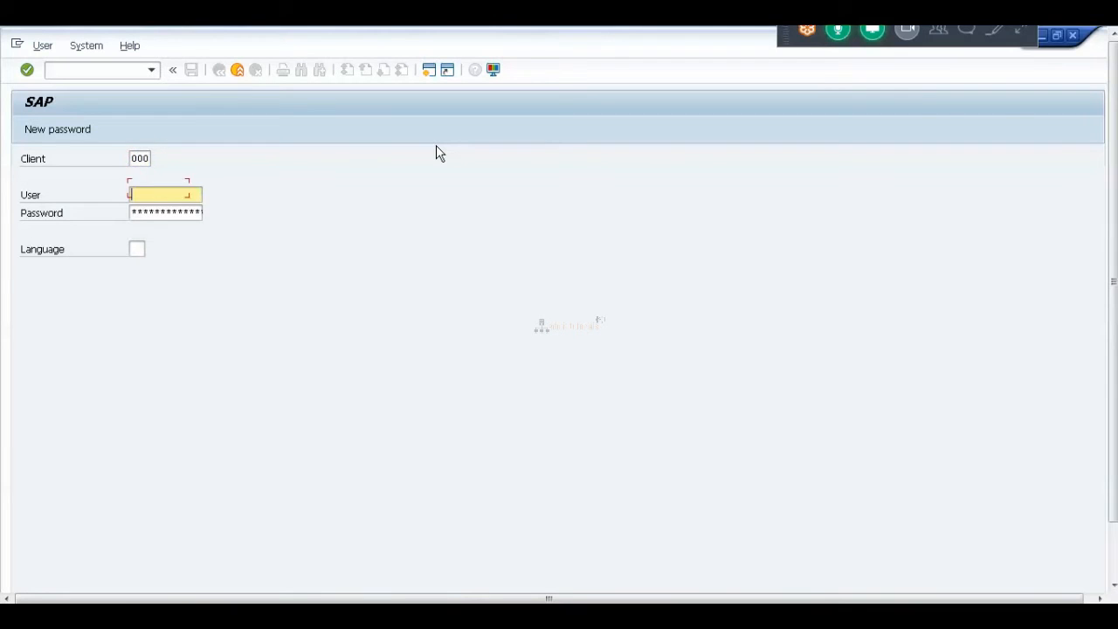
type("basisl")
key("Tab")
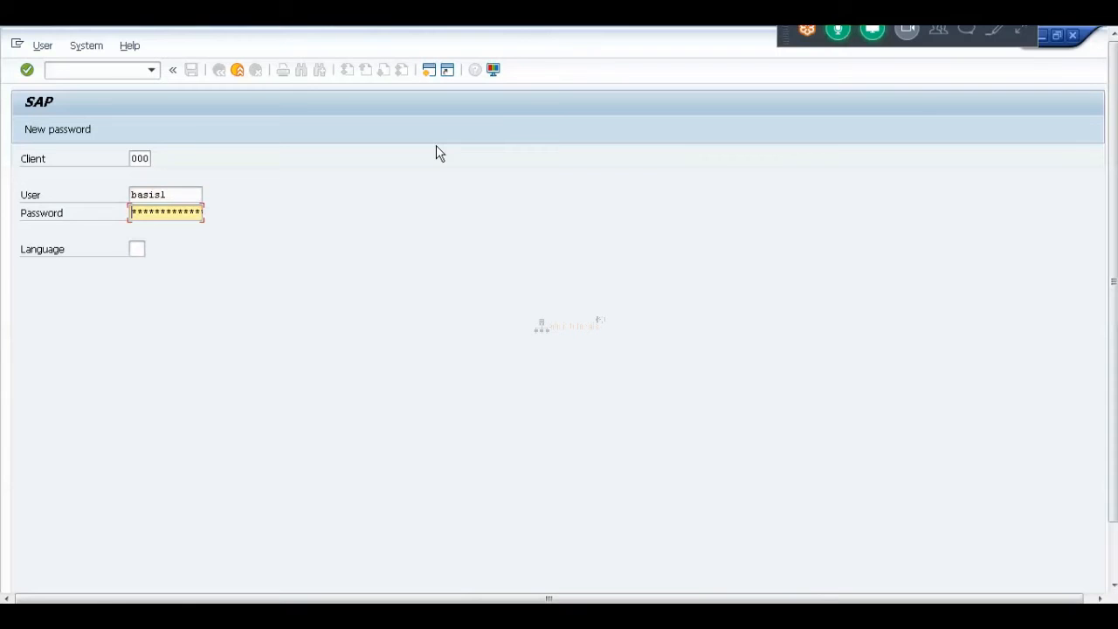
type("******")
key("Tab")
type("en")
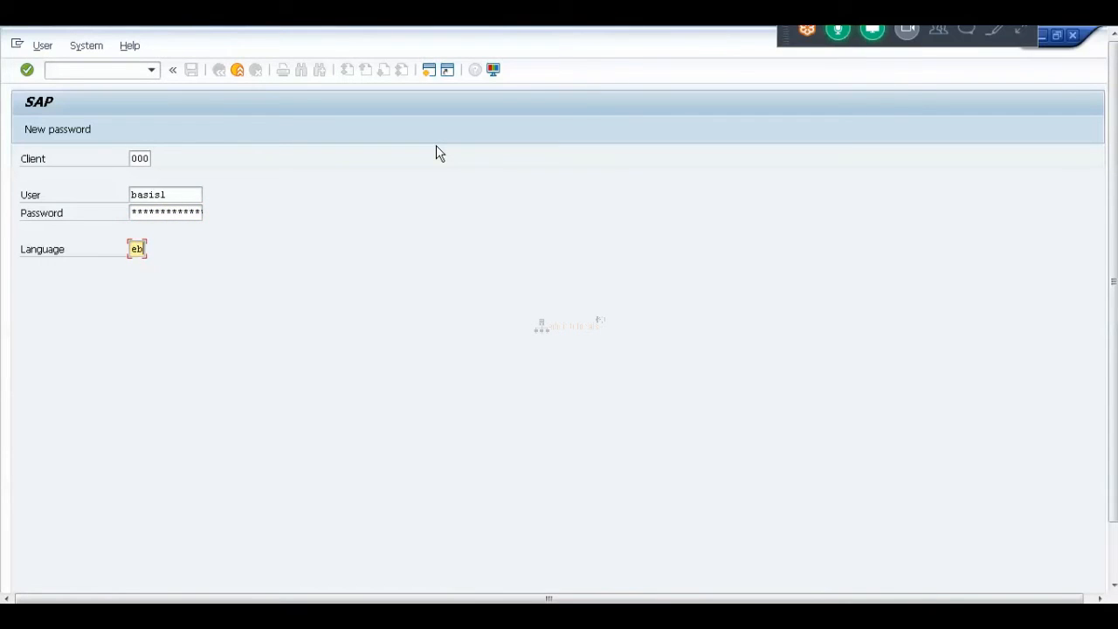
key("Return")
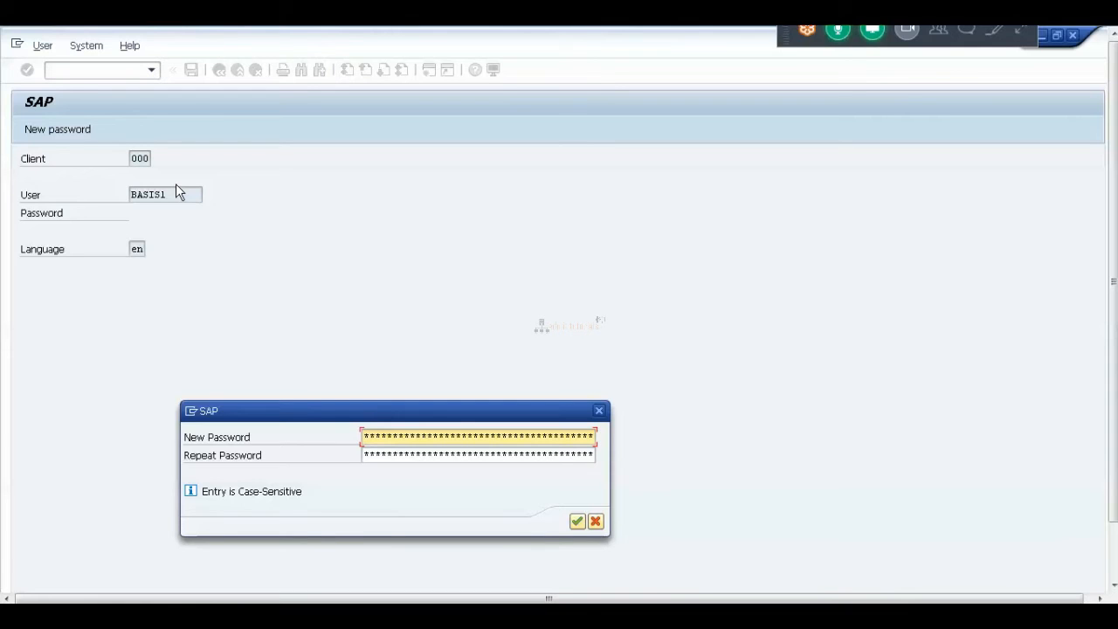
Enter and repeat a new password for the new user, then submit it.
left_click_drag(345, 411, 392, 340)
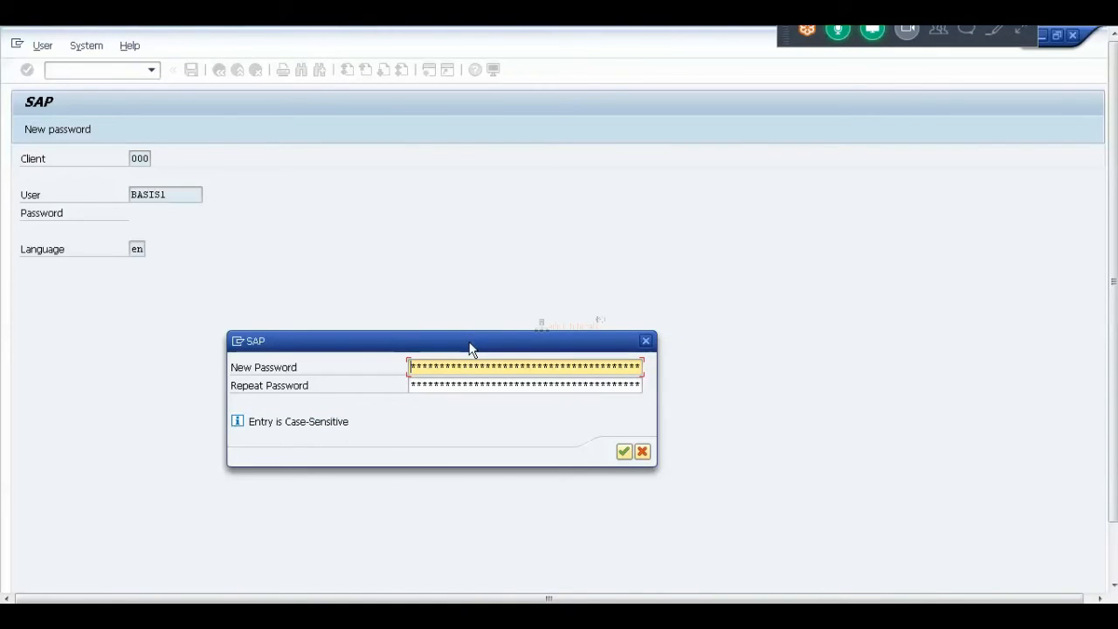
type("******")
key("Tab")
type("********")
key("Return")
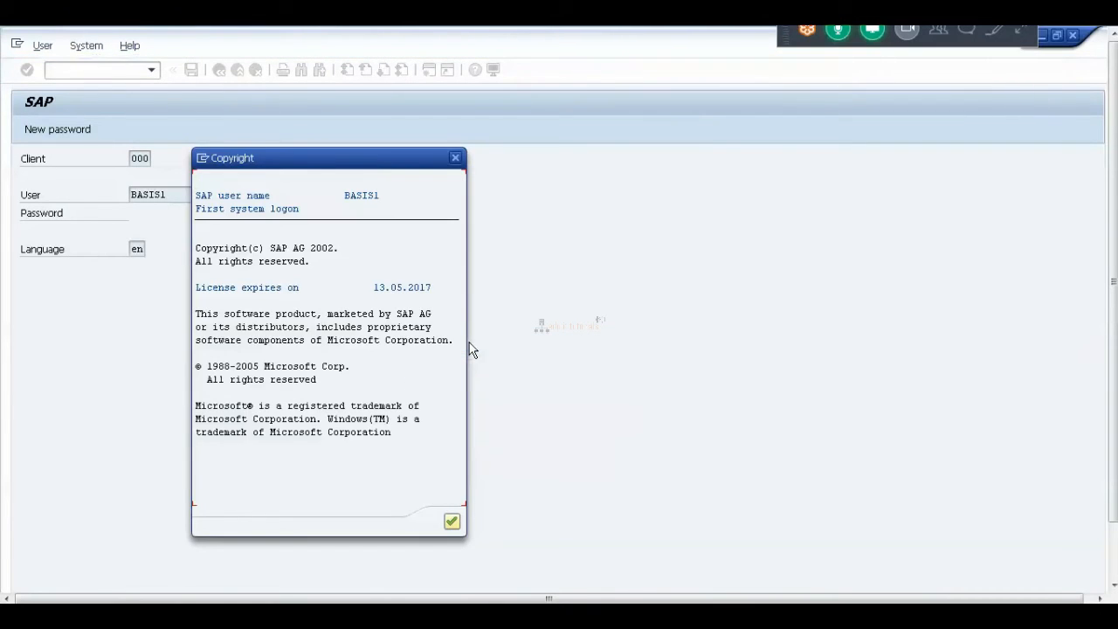
key("Return")
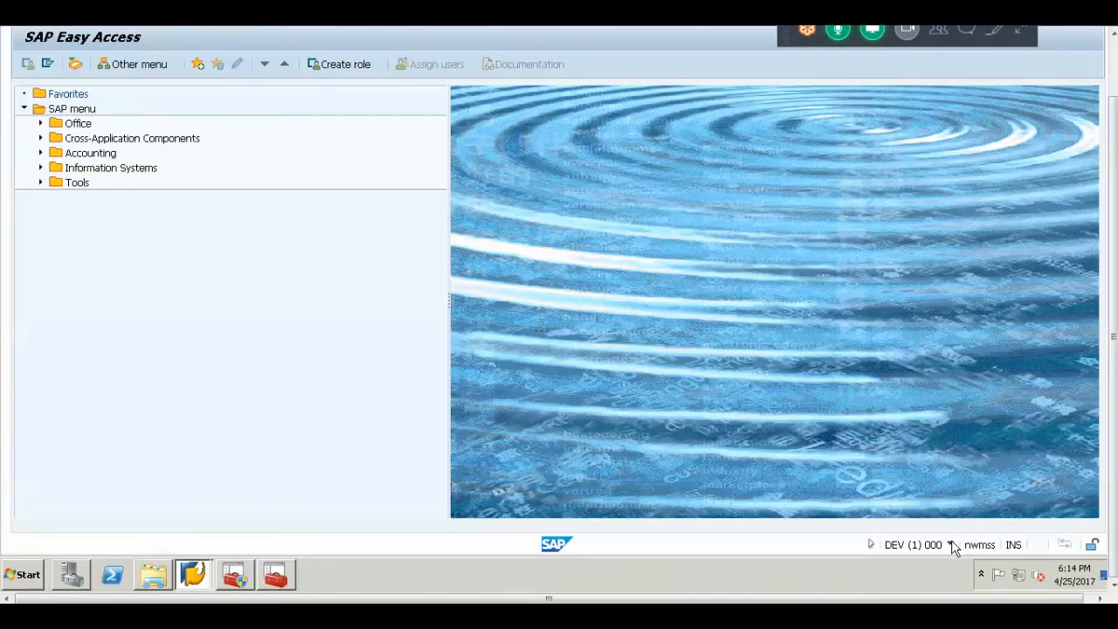
left_click(951, 544)
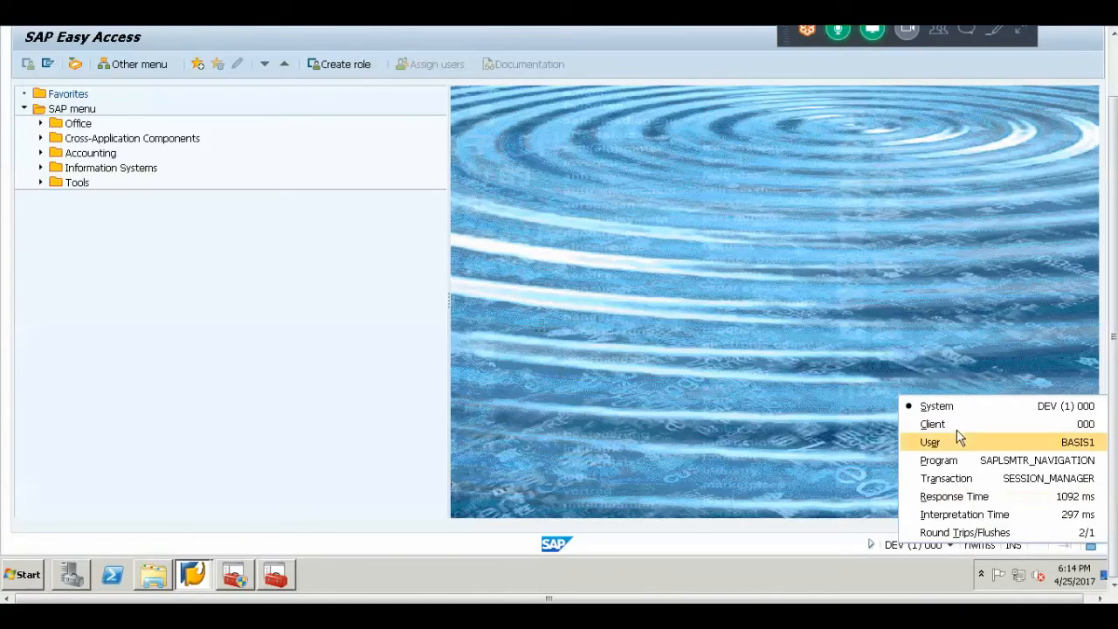
left_click(277, 367)
left_click_drag(1113, 288, 1113, 219)
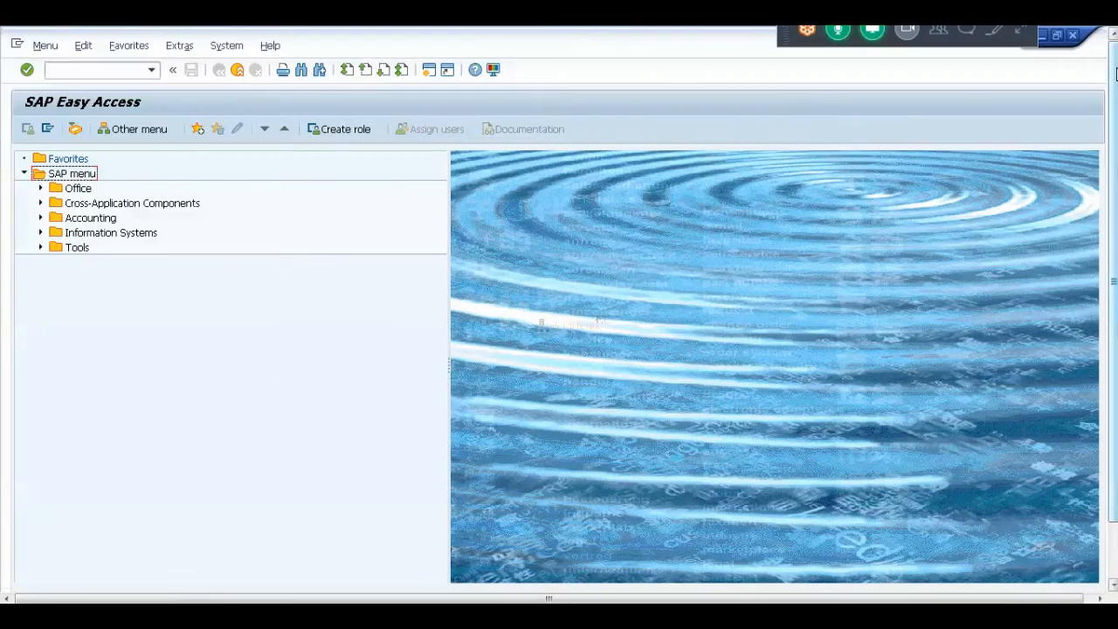
left_click(99, 72)
type("/nscc4")
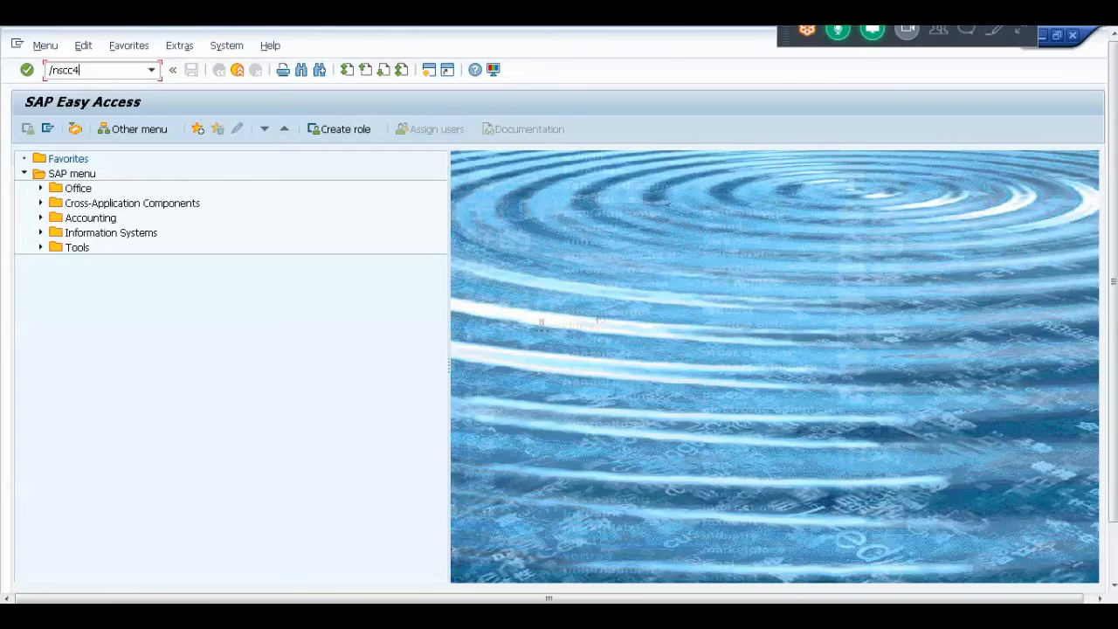
key("Return")
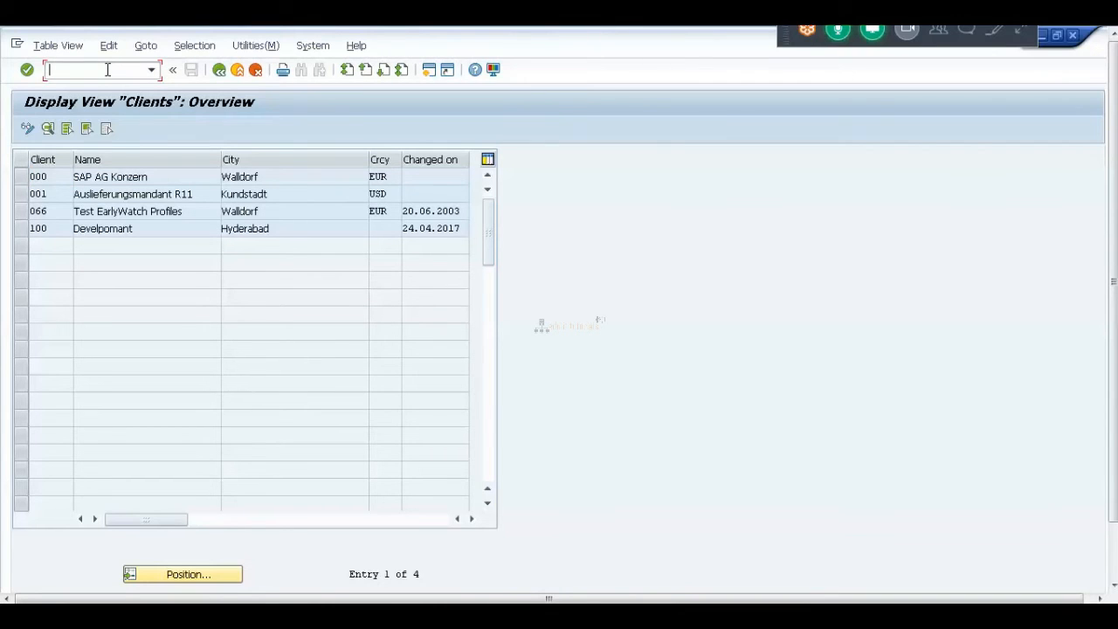
left_click(220, 76)
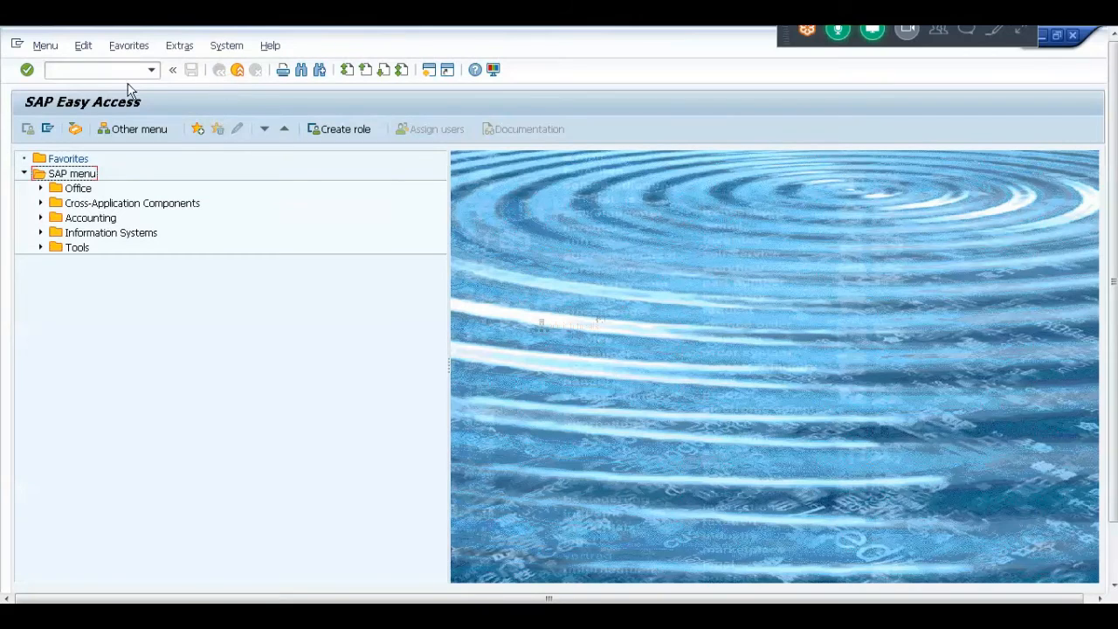
left_click(106, 72)
Open logical system maintenance via /nBD54, accept the cross-client caution, and return to Paint.
type("/nbd54")
key("Return")
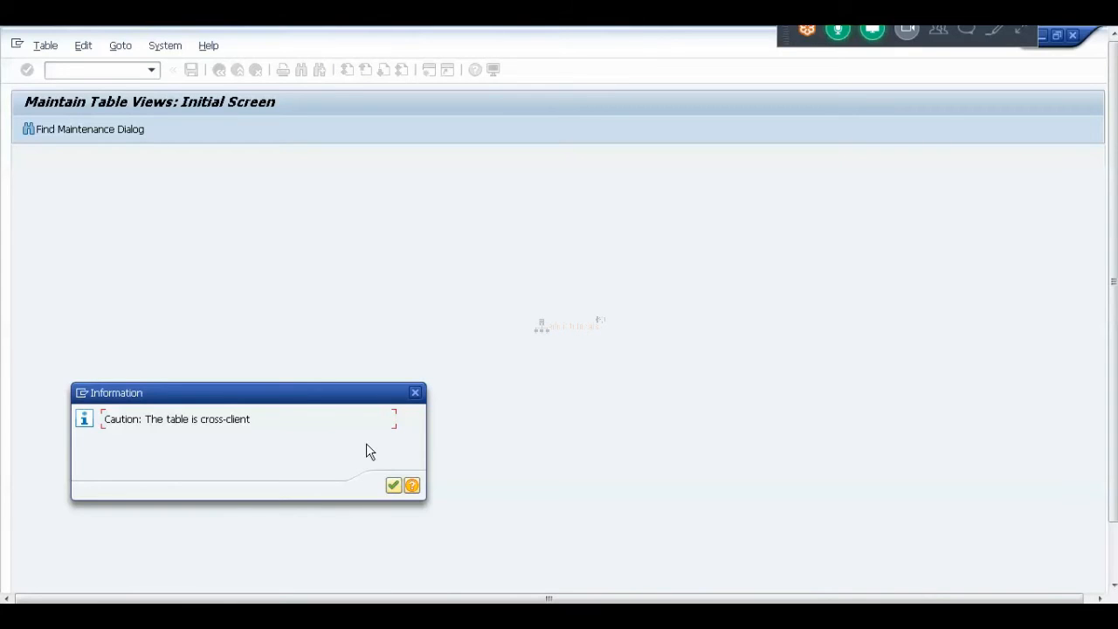
left_click_drag(285, 385, 406, 298)
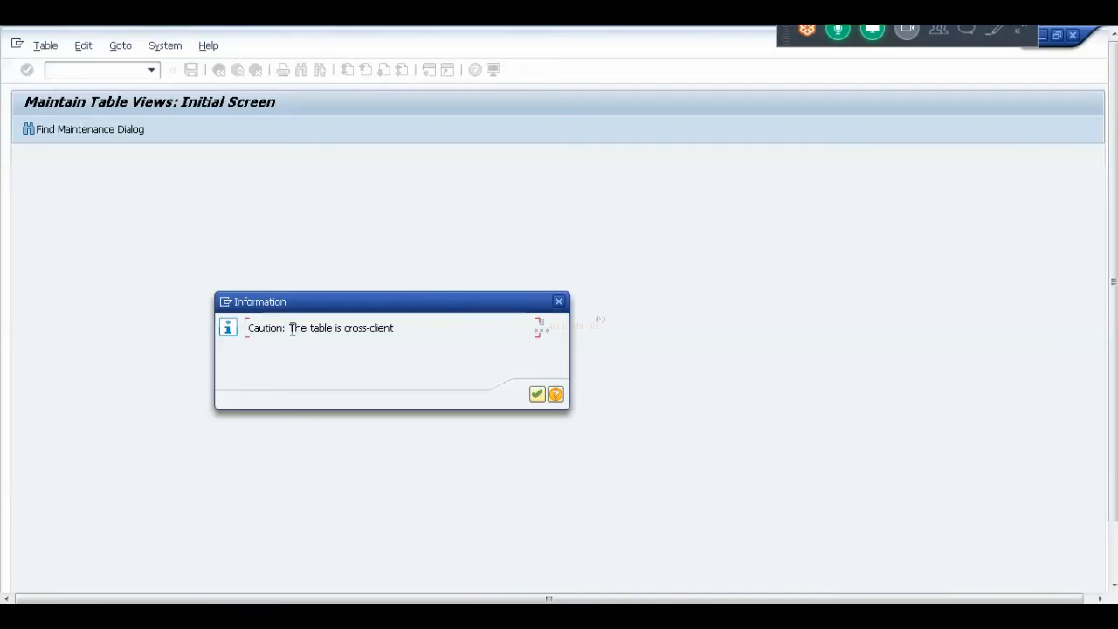
left_click(538, 396)
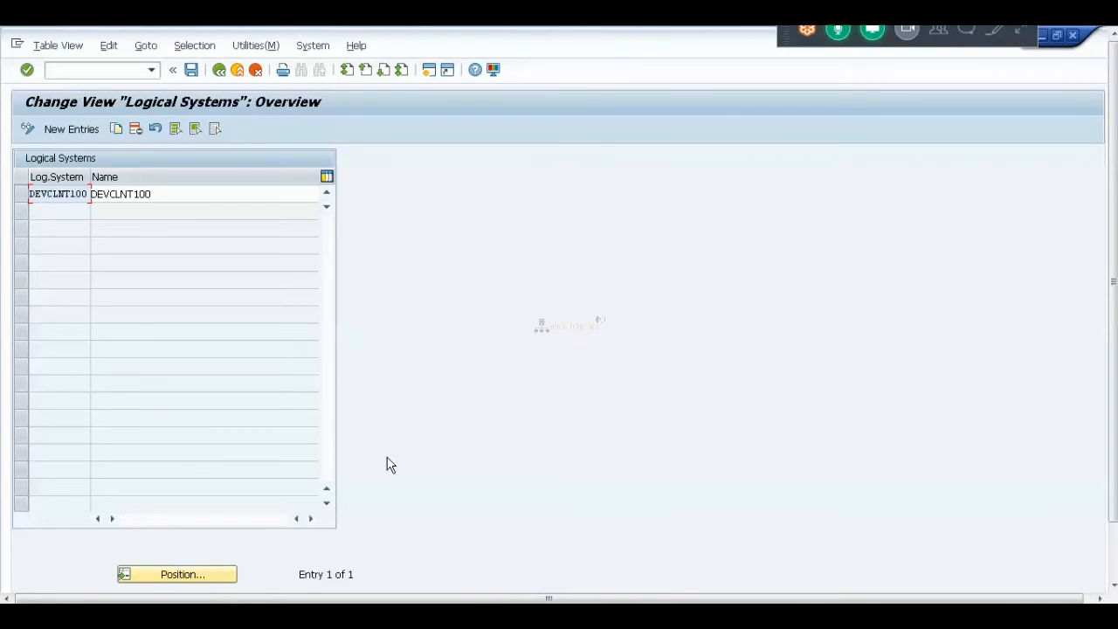
left_click(370, 615)
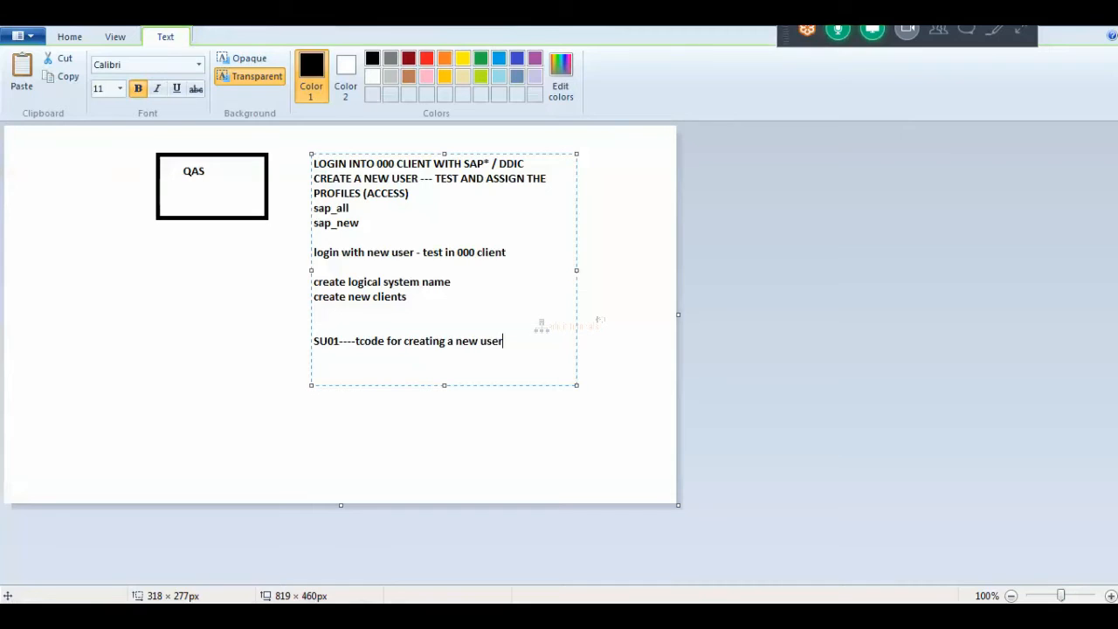
Draw a rectangle split by a vertical line, labelled 100 and 200.
left_click(72, 39)
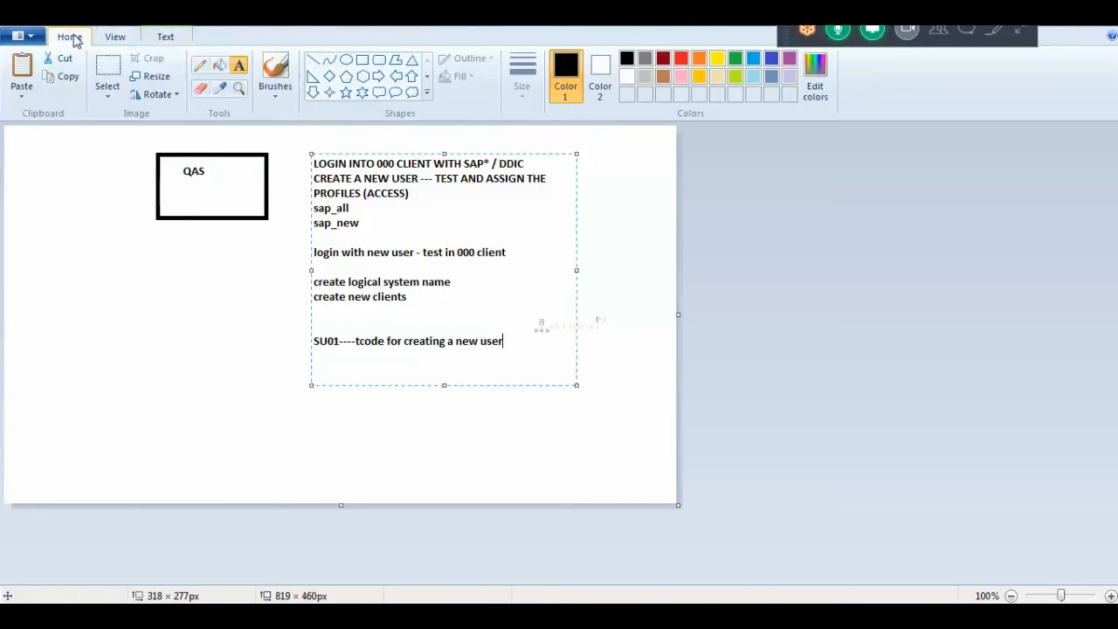
left_click(362, 60)
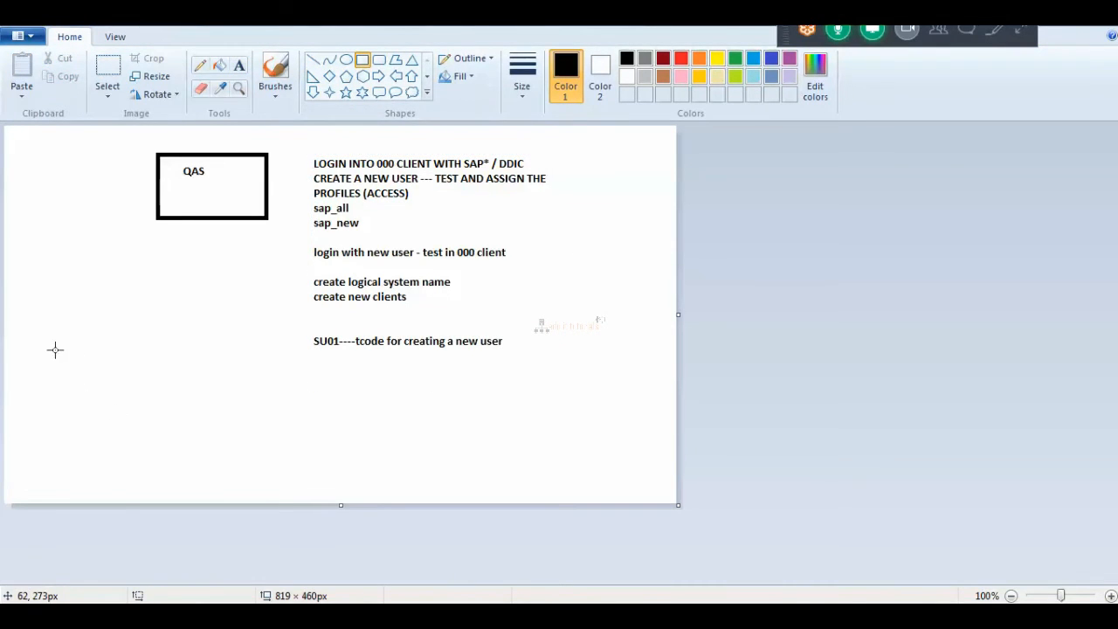
left_click_drag(53, 350, 209, 439)
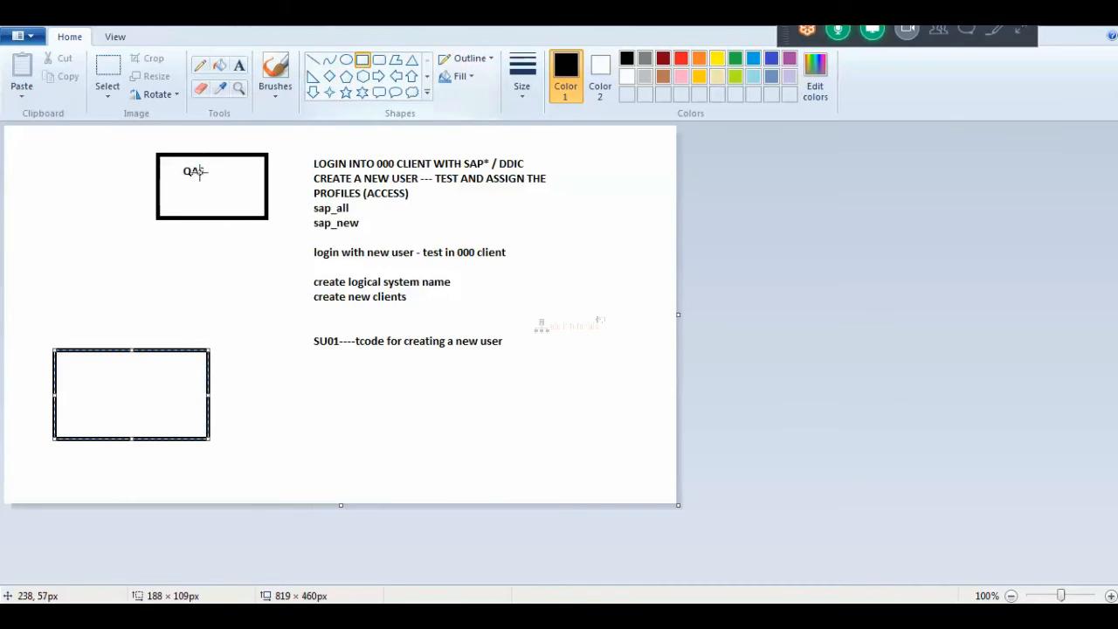
left_click(313, 59)
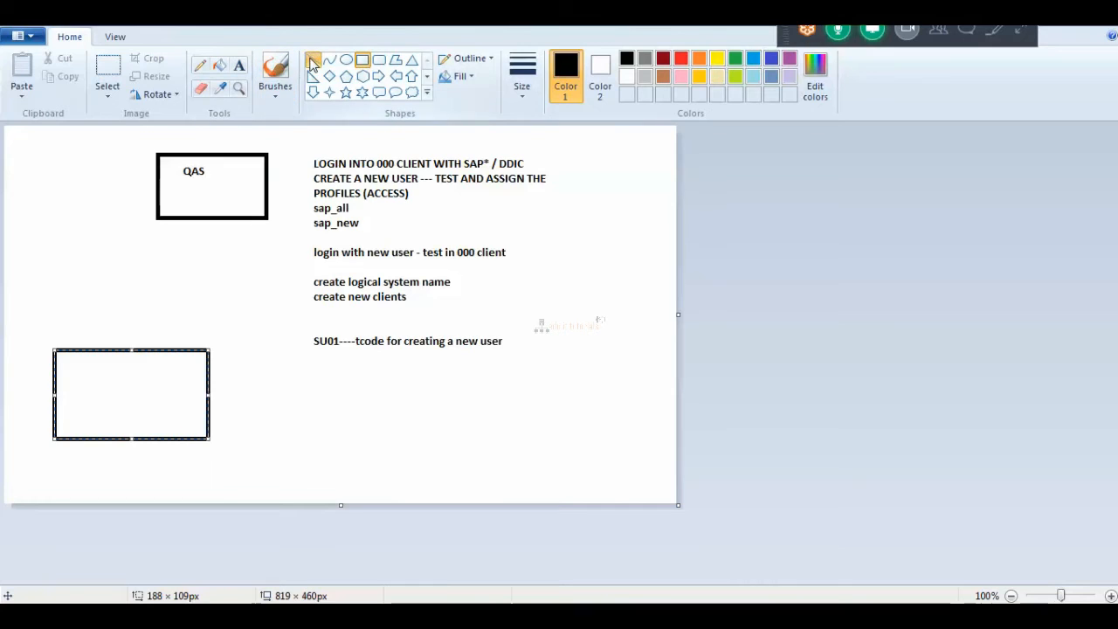
left_click_drag(119, 349, 119, 442)
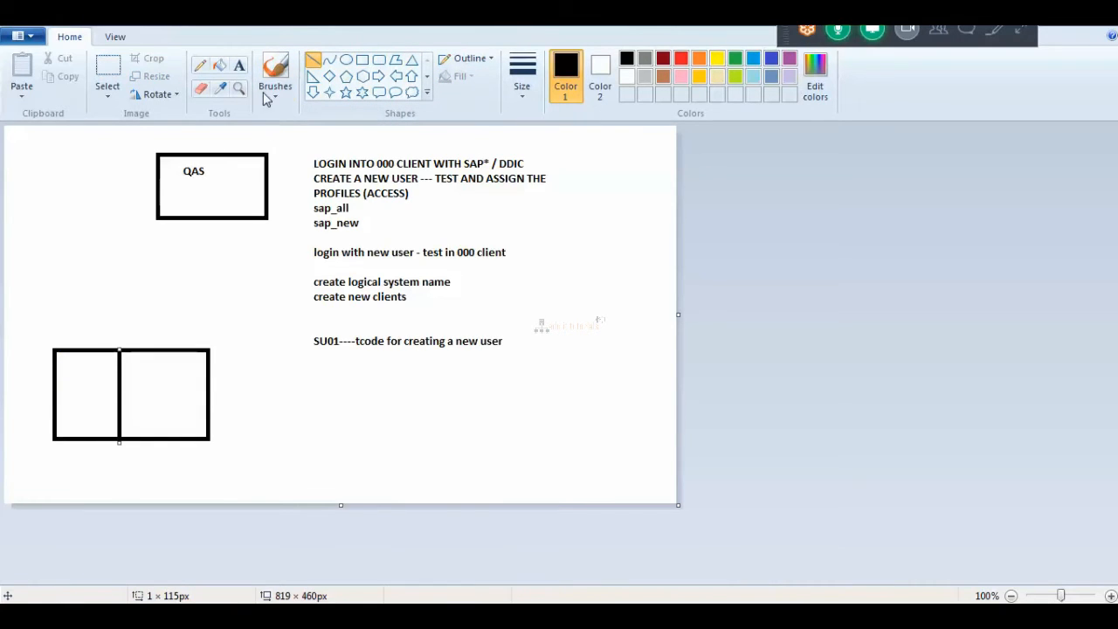
left_click(239, 66)
left_click_drag(67, 362, 100, 401)
type("100")
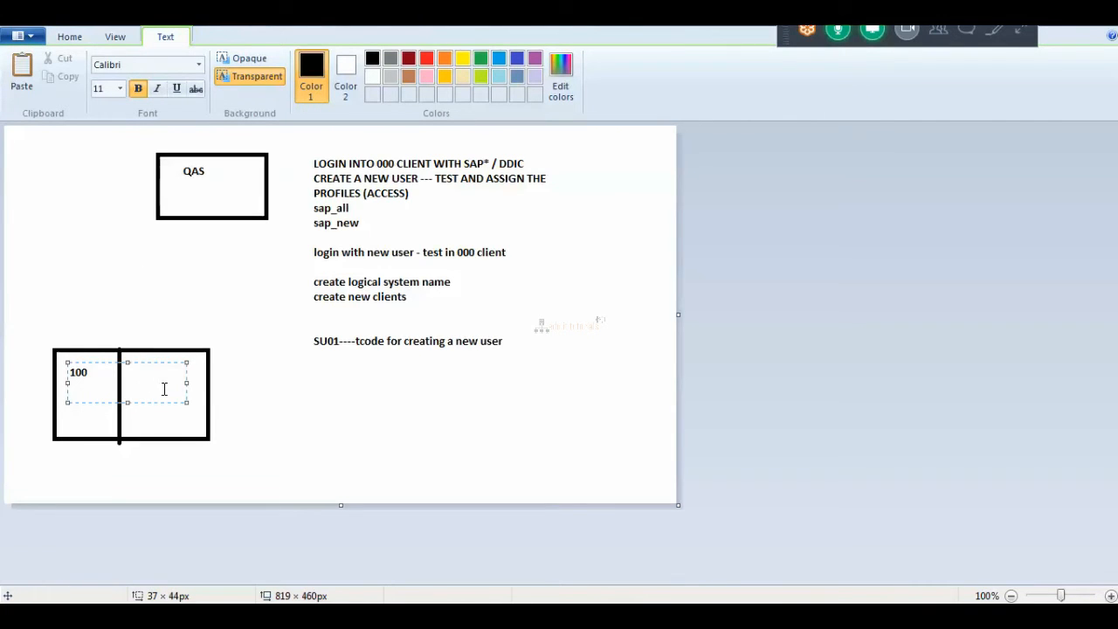
key("Tab")
key("Tab")
type("200")
left_click(218, 402)
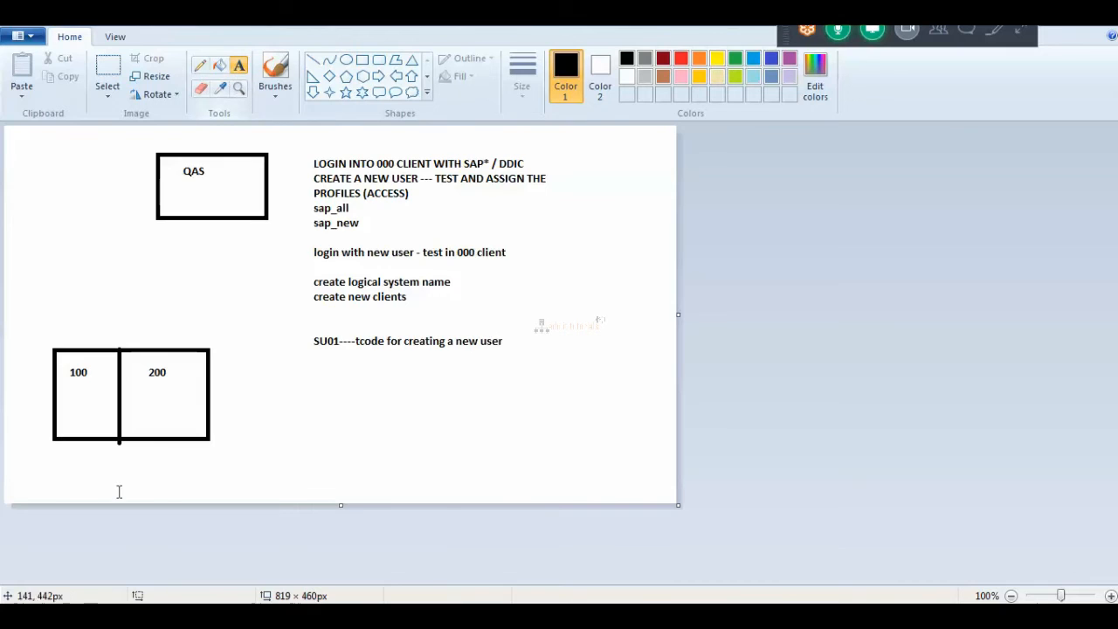
Add 'CSD / CID' labels under both the 100 and 200 client labels.
left_click_drag(62, 395, 122, 425)
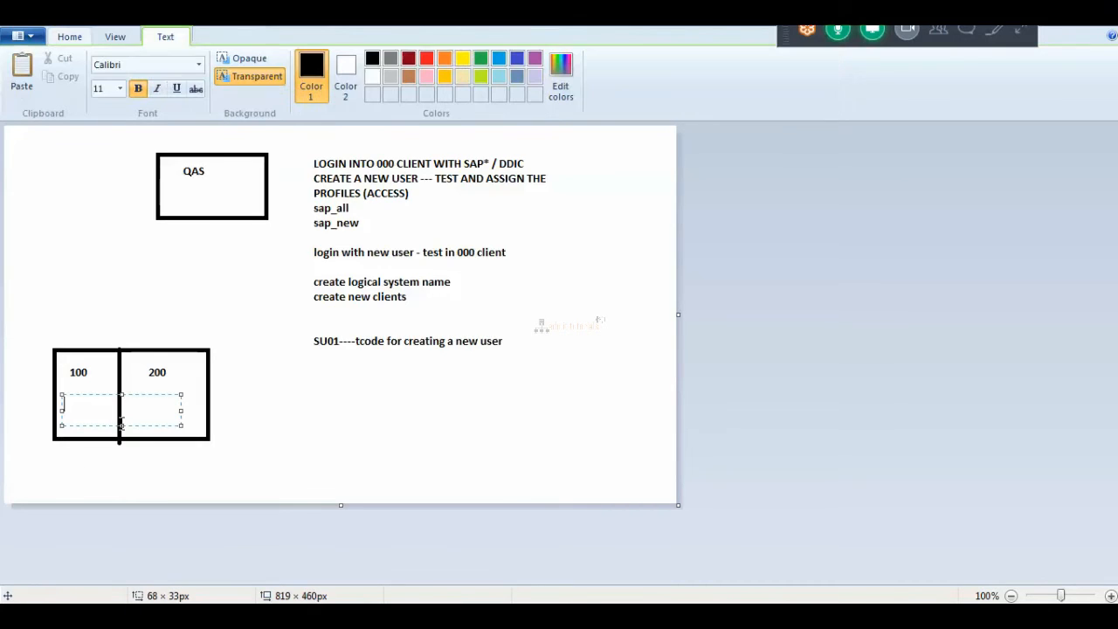
type("csd")
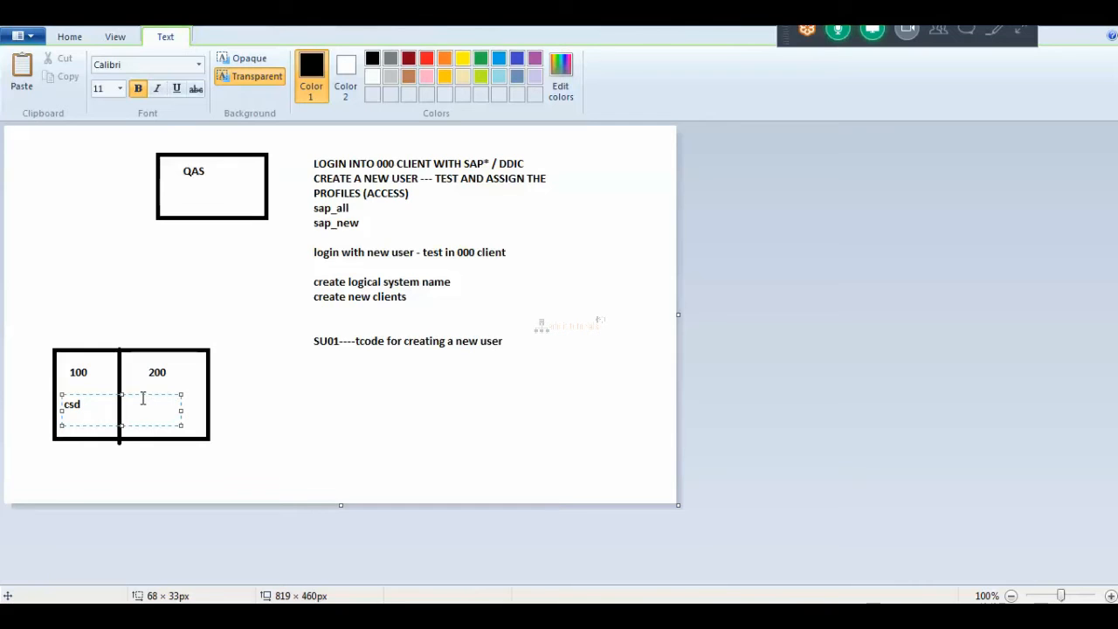
key("BackSpace")
key("BackSpace")
key("BackSpace")
type("cSD / C")
type("ID")
left_click(200, 401)
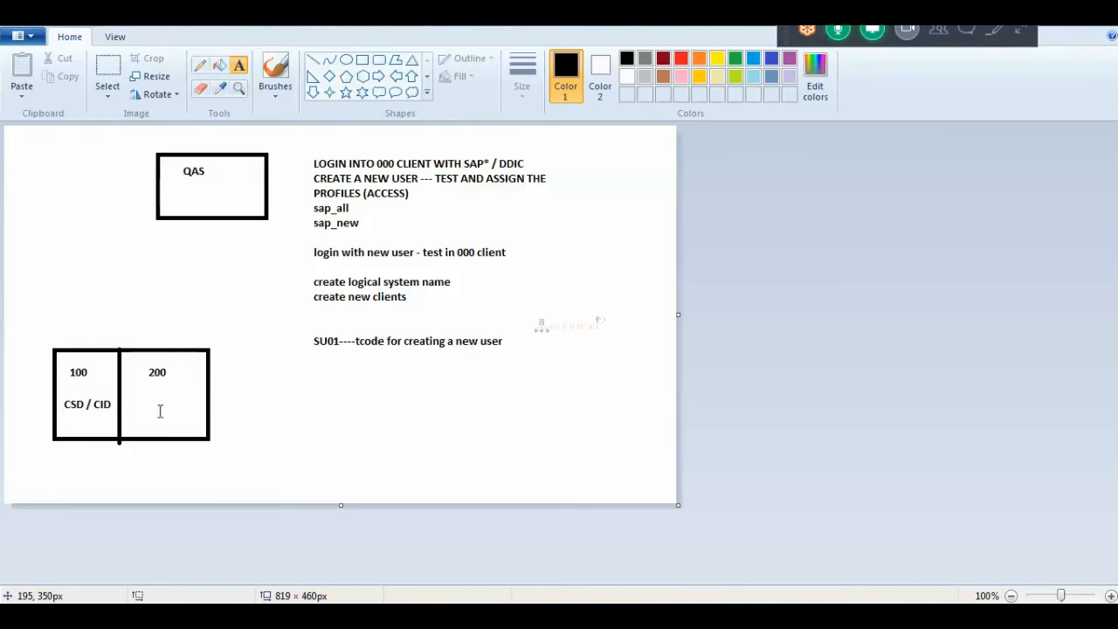
left_click_drag(136, 390, 253, 419)
type("CSD /CID")
left_click(243, 467)
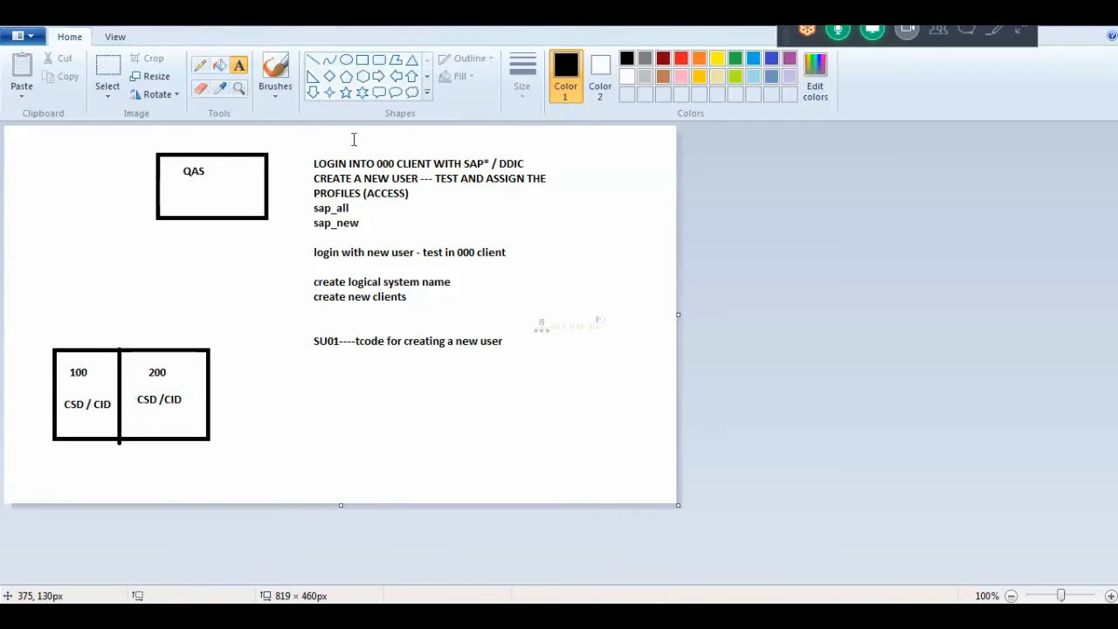
Draw a wide CROSS CLIENT DATA box beneath the two client boxes.
left_click(362, 60)
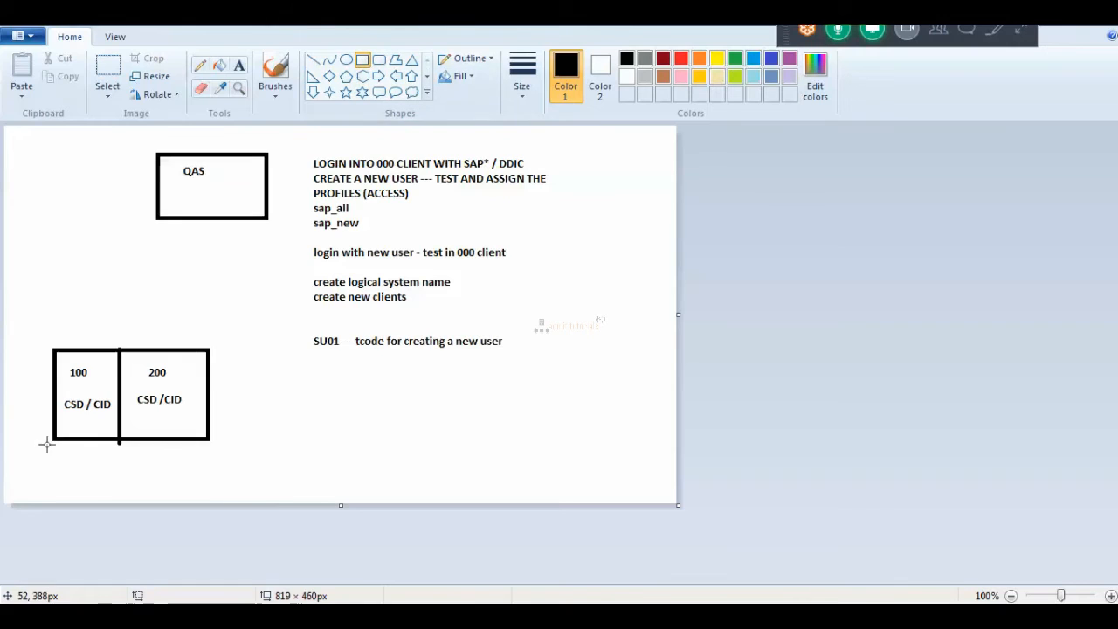
left_click_drag(39, 442, 222, 473)
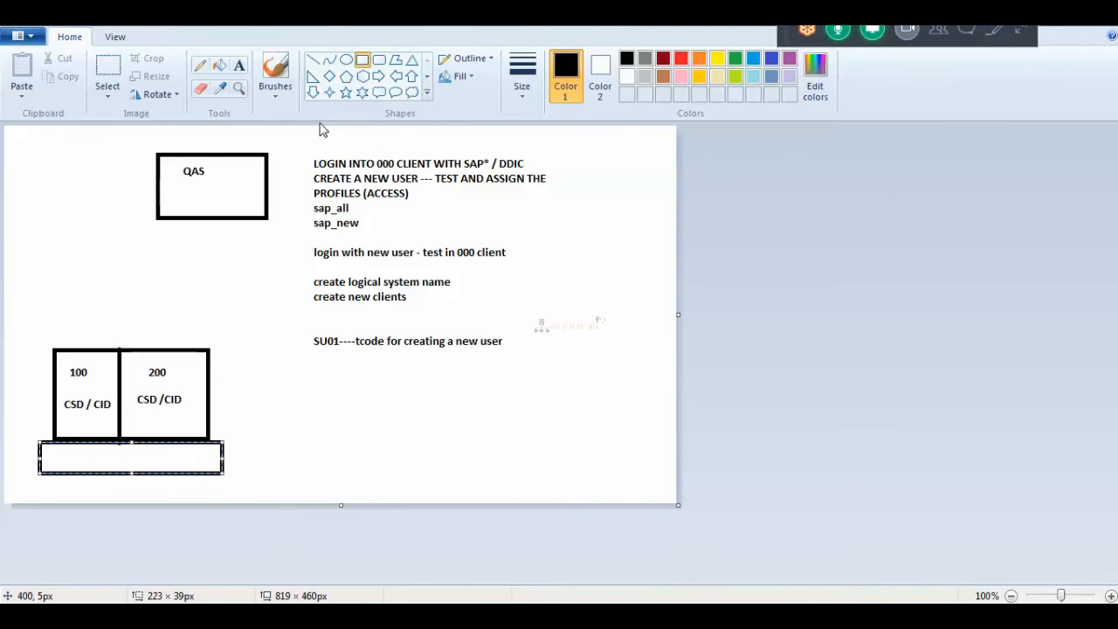
left_click(239, 64)
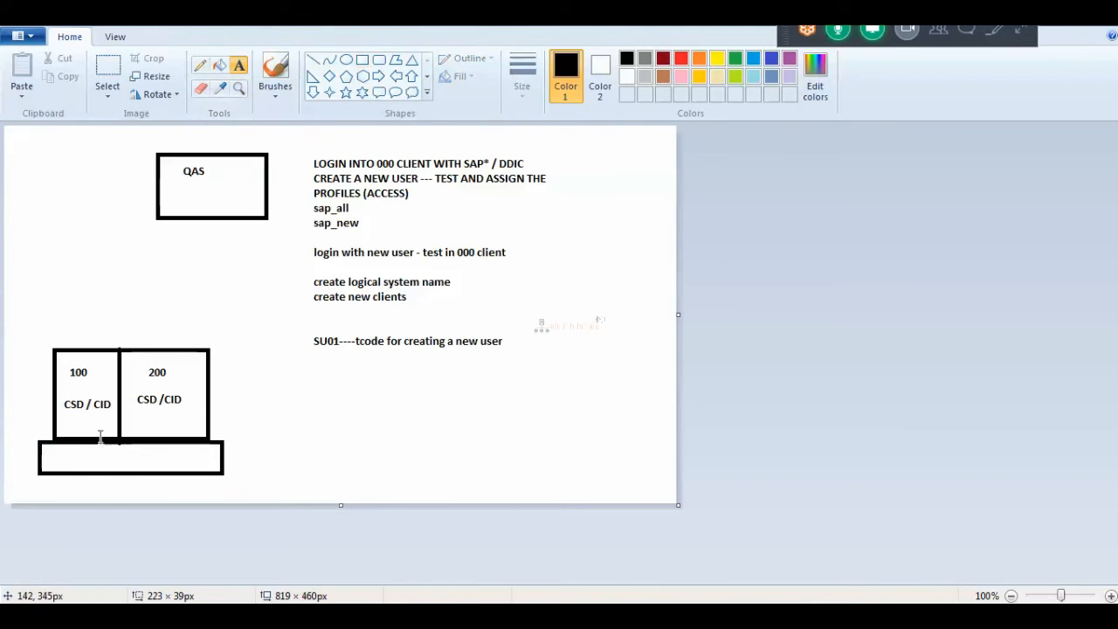
left_click_drag(58, 451, 191, 472)
type("CROS")
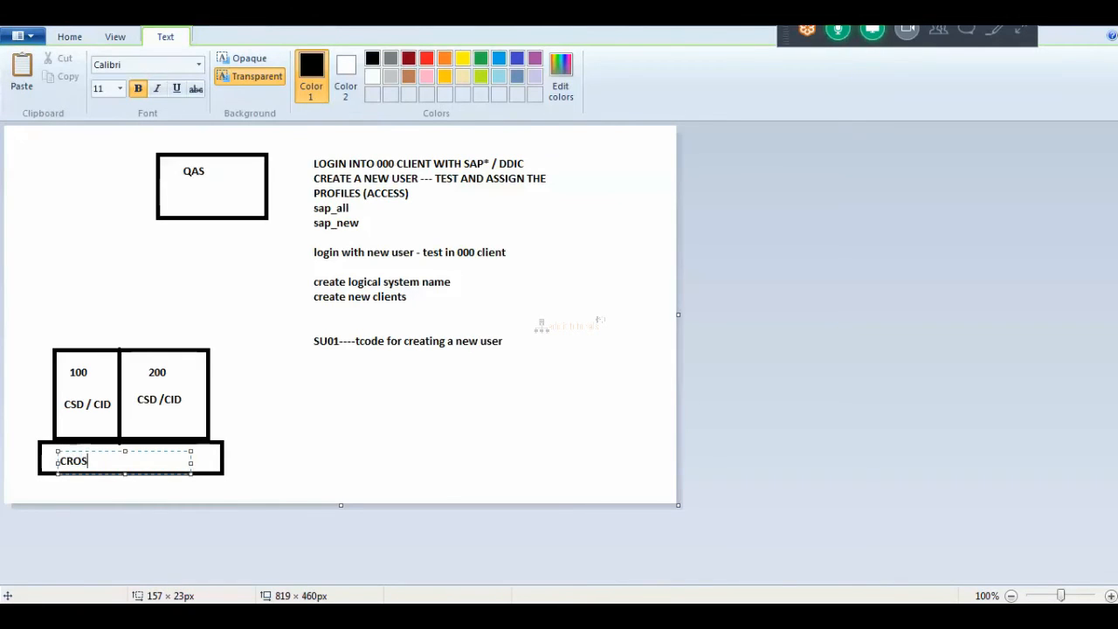
type("S CLIENT DATA")
left_click(303, 461)
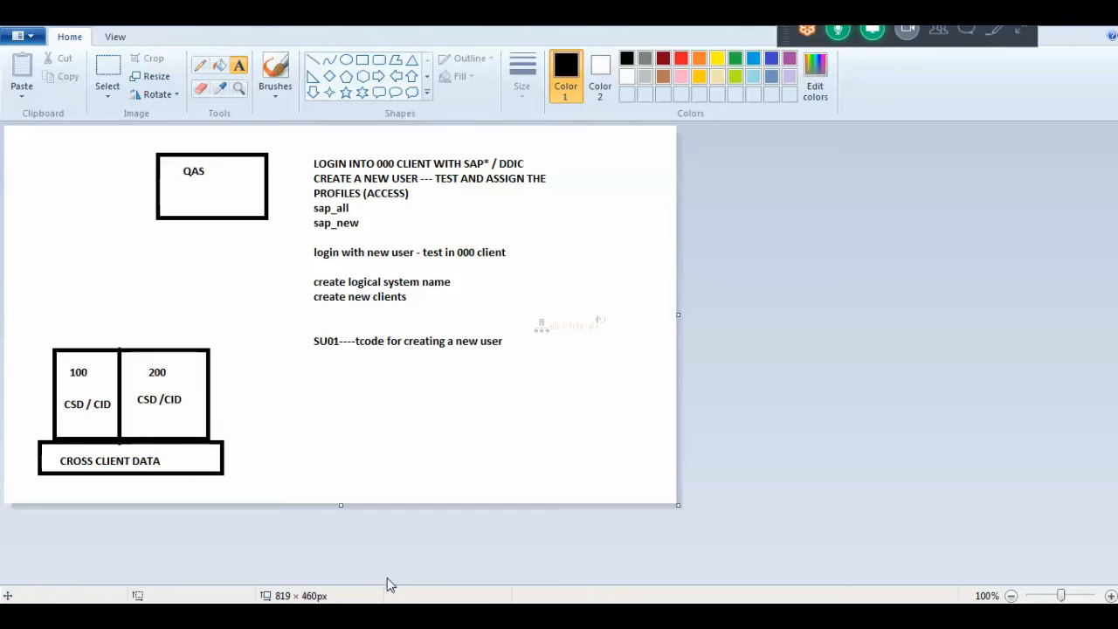
left_click(393, 615)
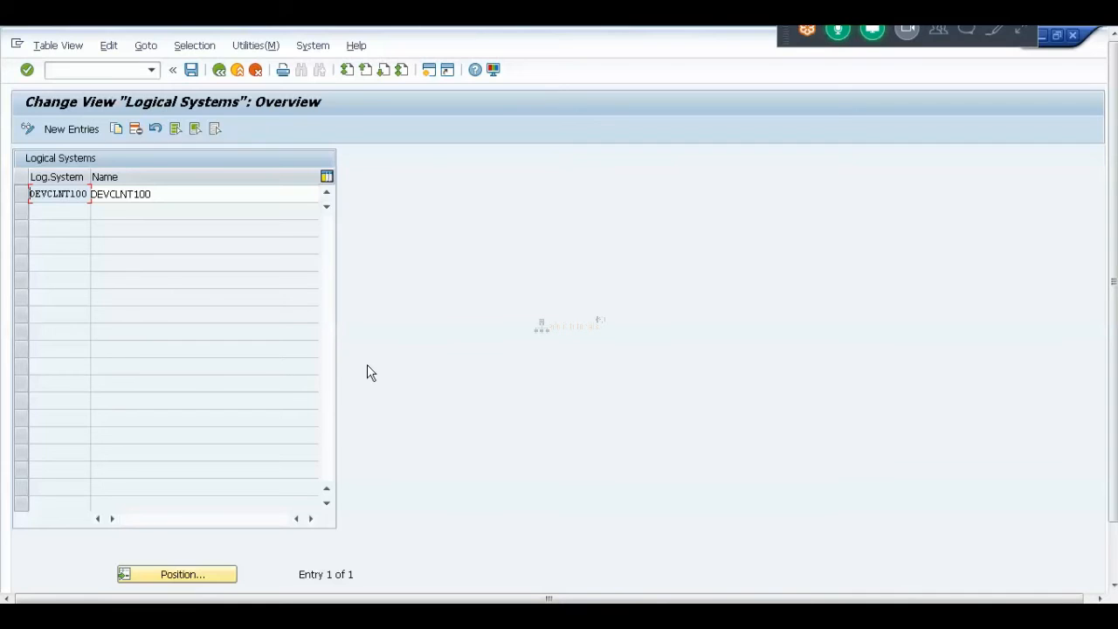
Add a new logical system DEVCLNT200 named DEVCLNT200 and save the entry.
left_click(73, 132)
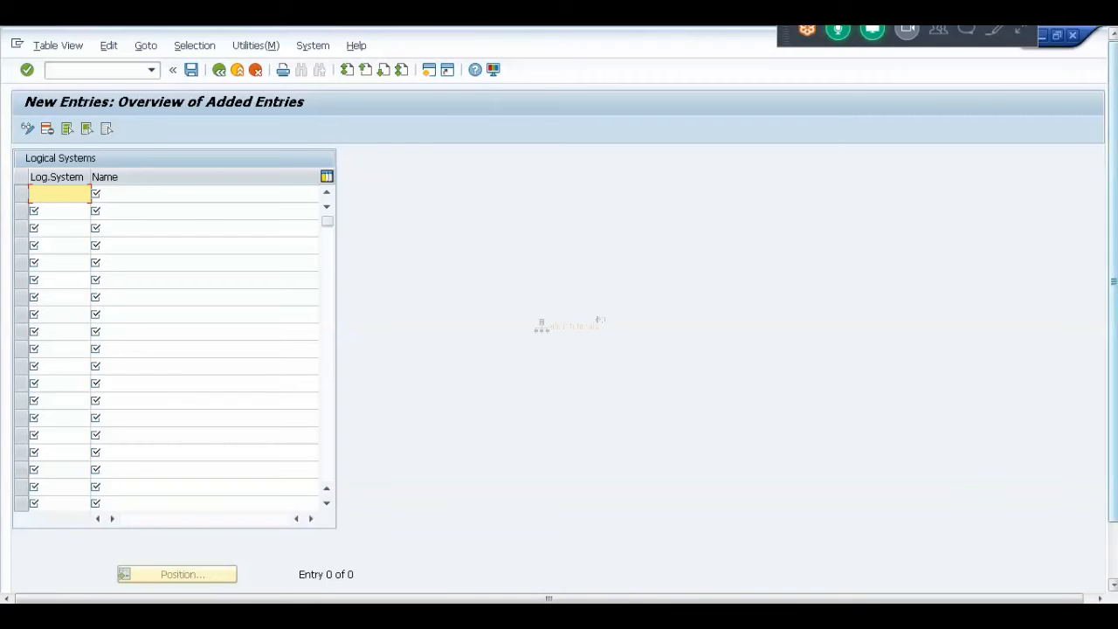
left_click(1114, 533)
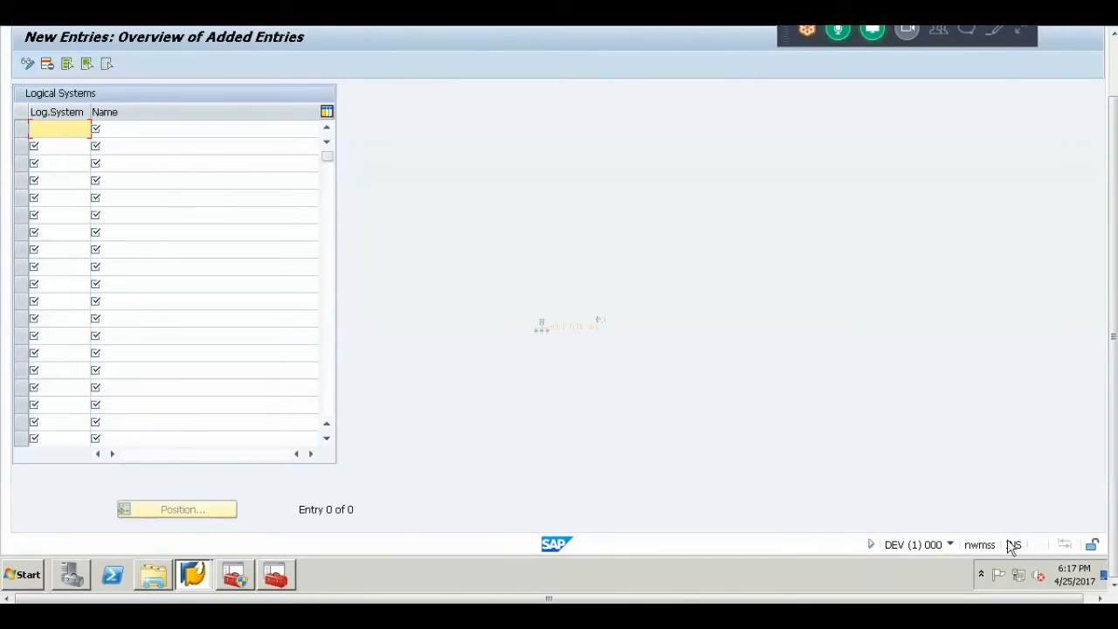
left_click(1114, 274)
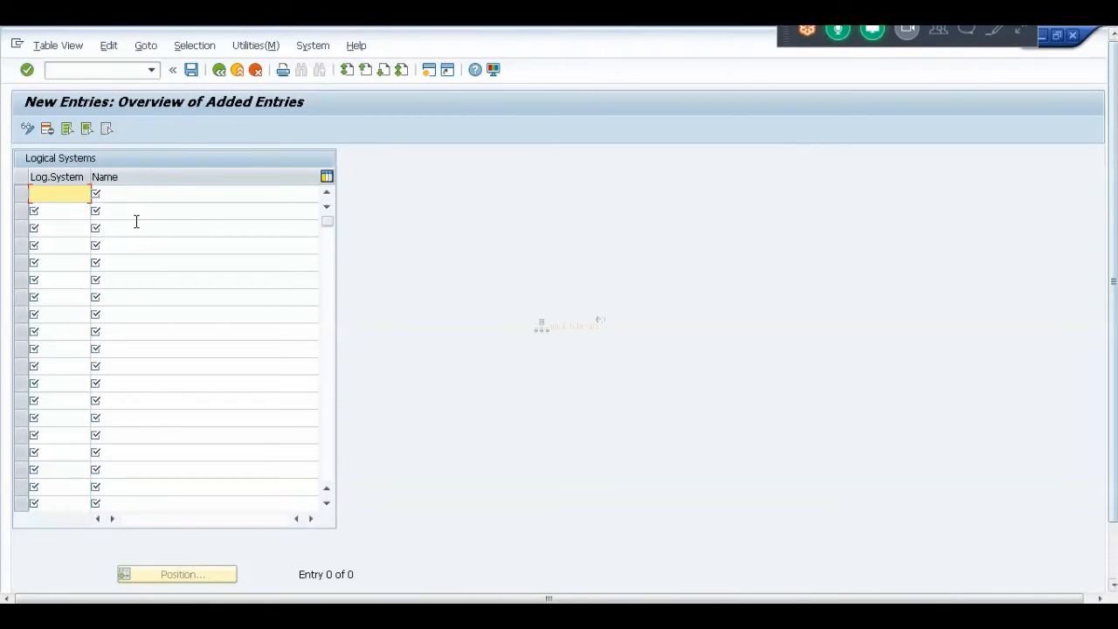
type("DEV")
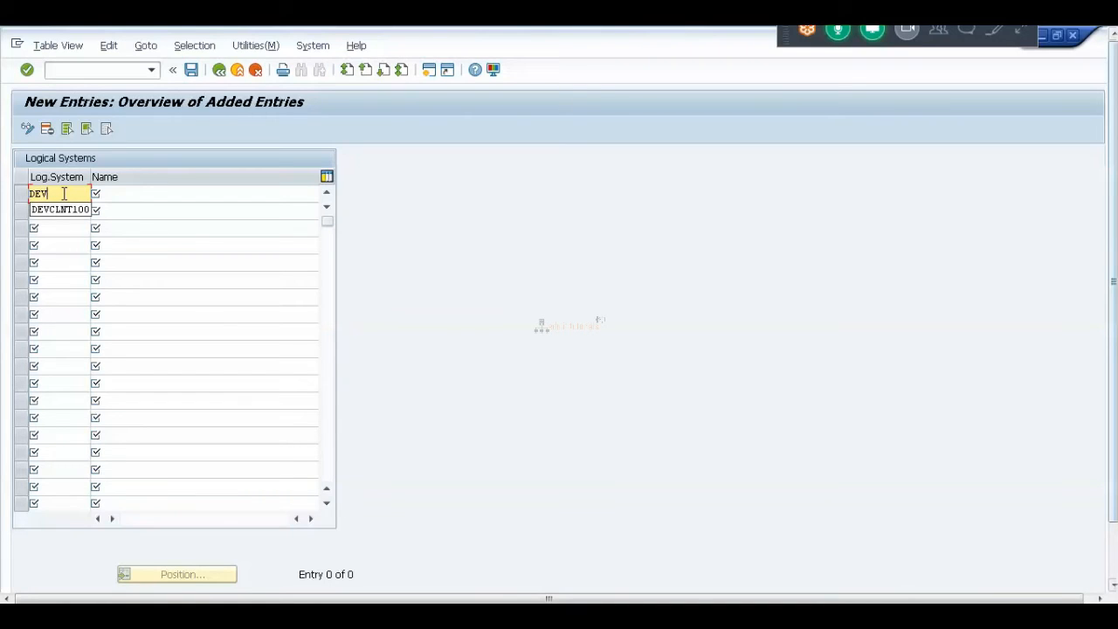
type("CLNT")
type("200")
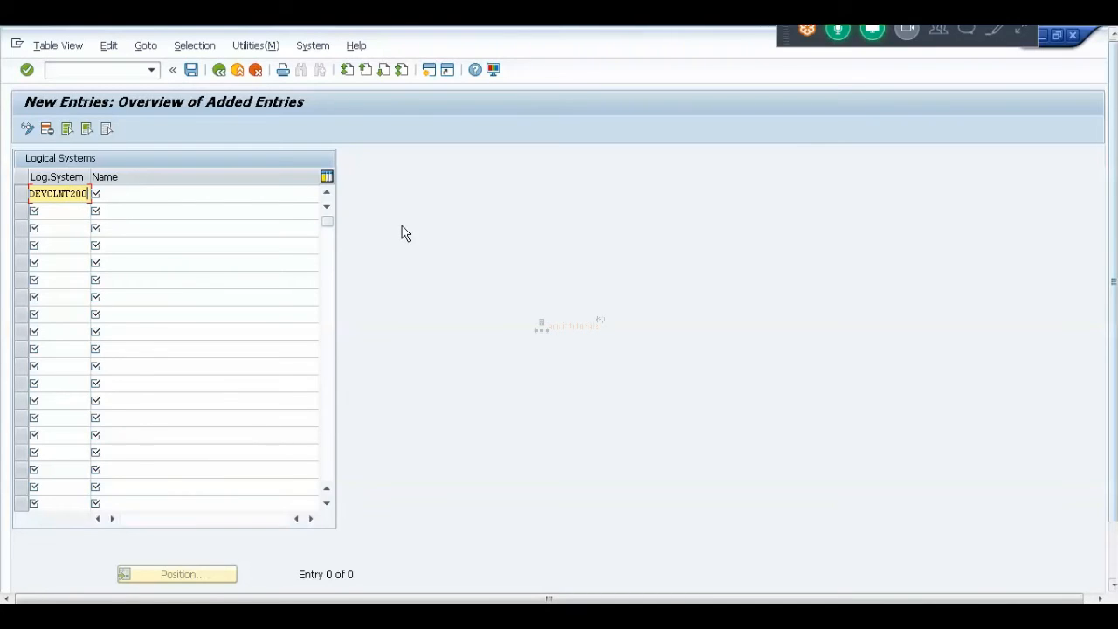
key("Tab")
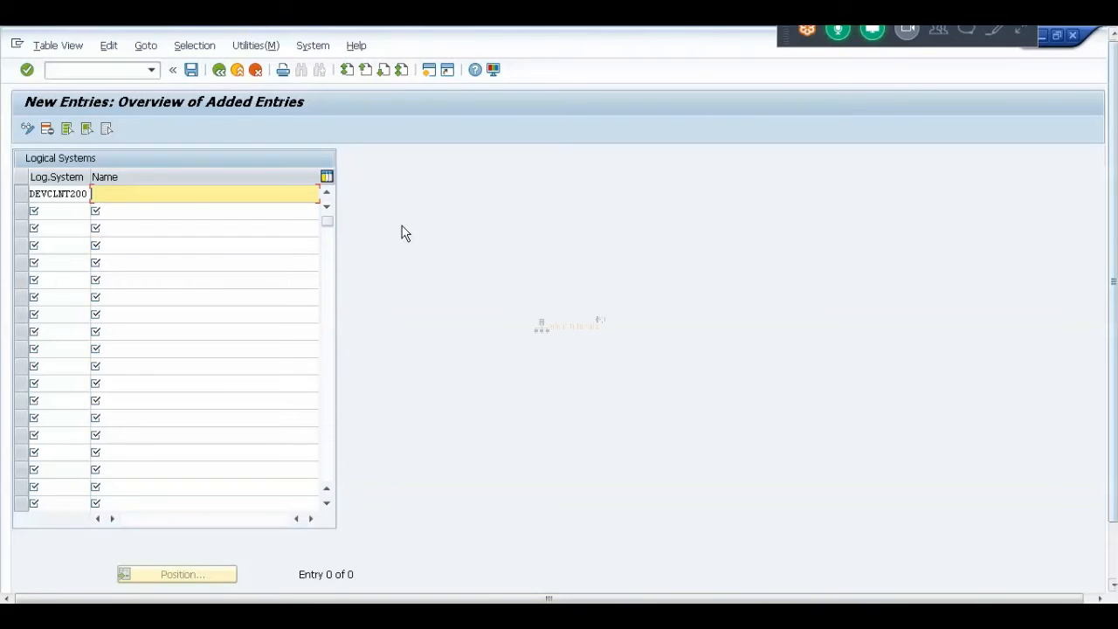
type("DEVCLNT200")
left_click(190, 70)
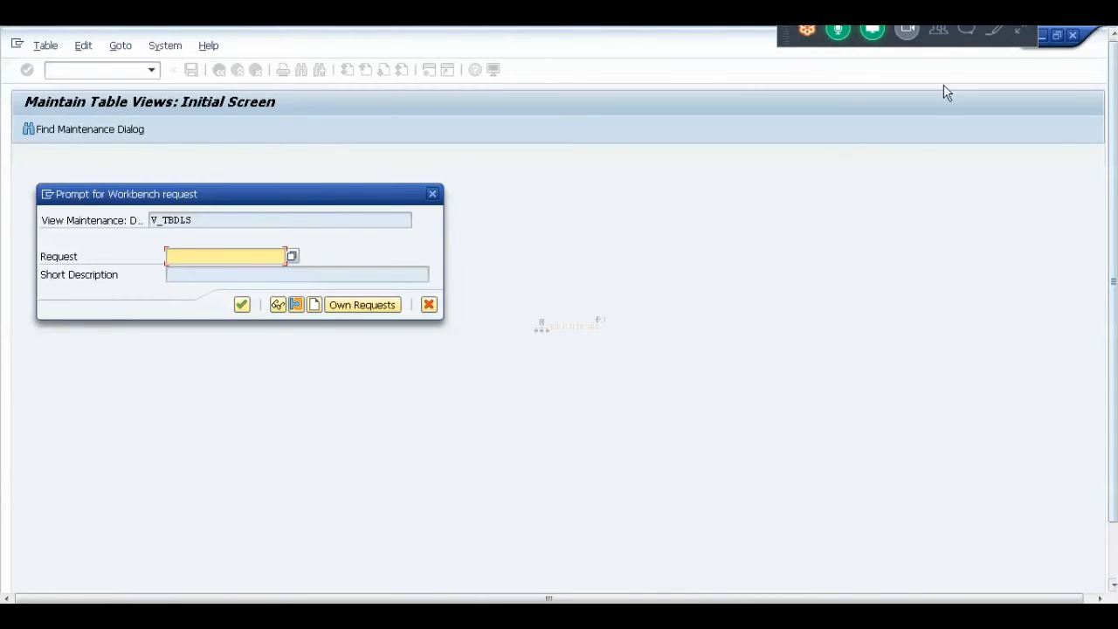
Collapse the meeting controls and start creating a new workbench request.
left_click(1020, 32)
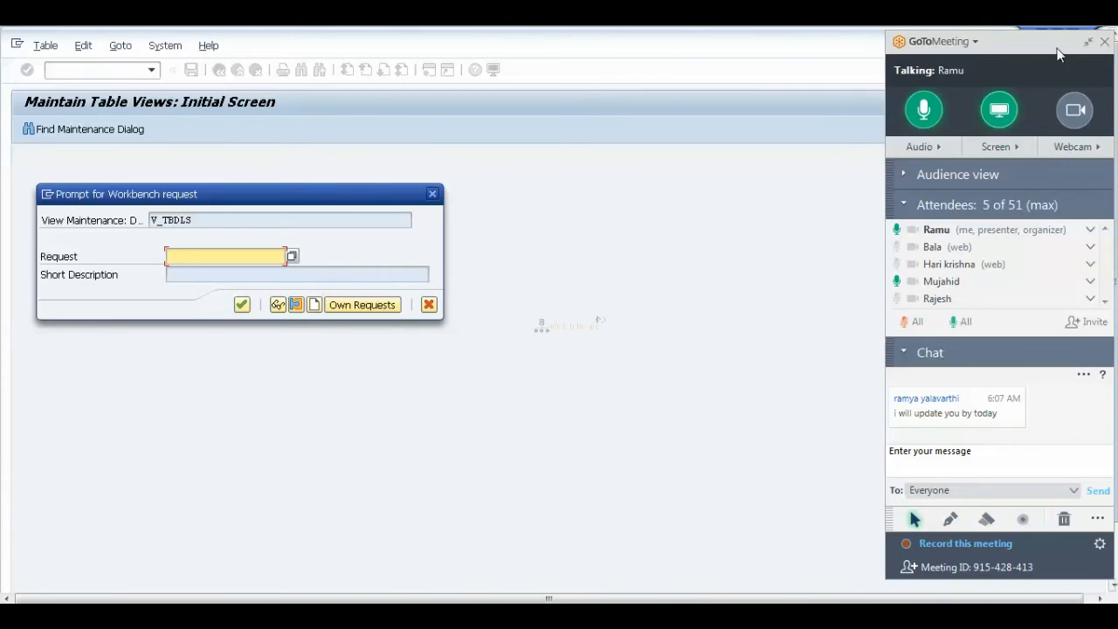
left_click(1089, 42)
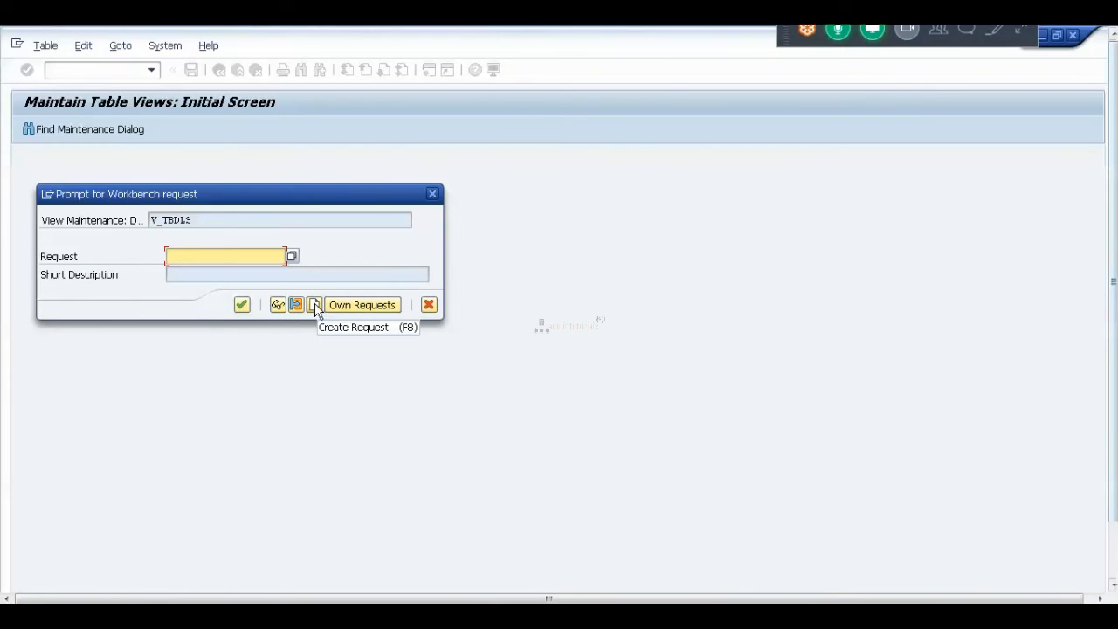
left_click(315, 305)
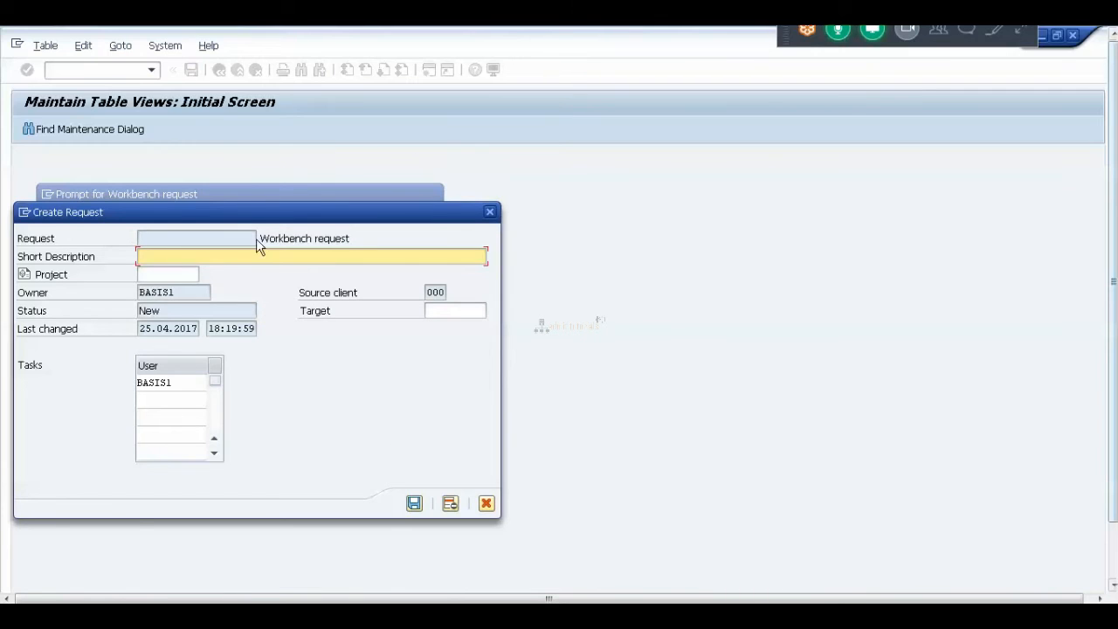
Enter 'Logical system creation for 200' as the request's short description.
left_click(172, 256)
left_click(968, 30)
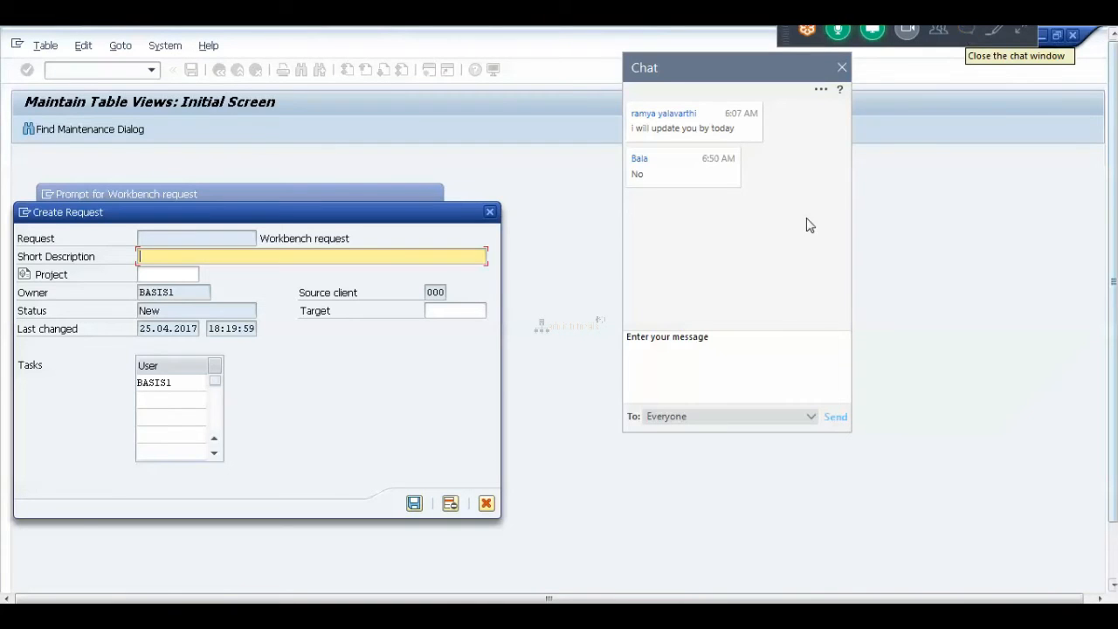
left_click(702, 382)
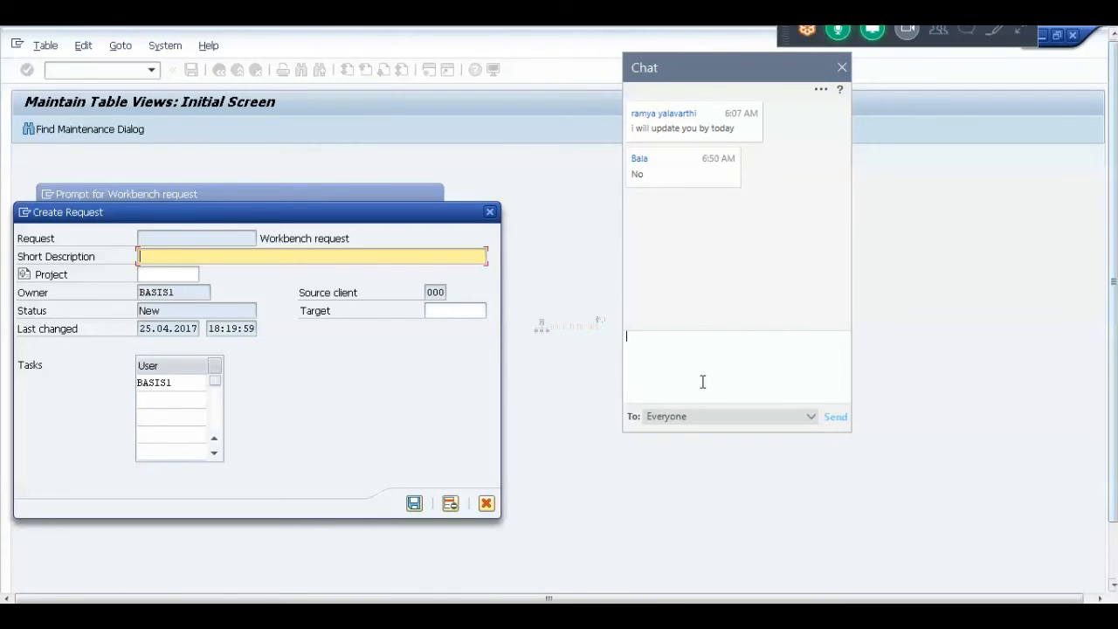
left_click(844, 68)
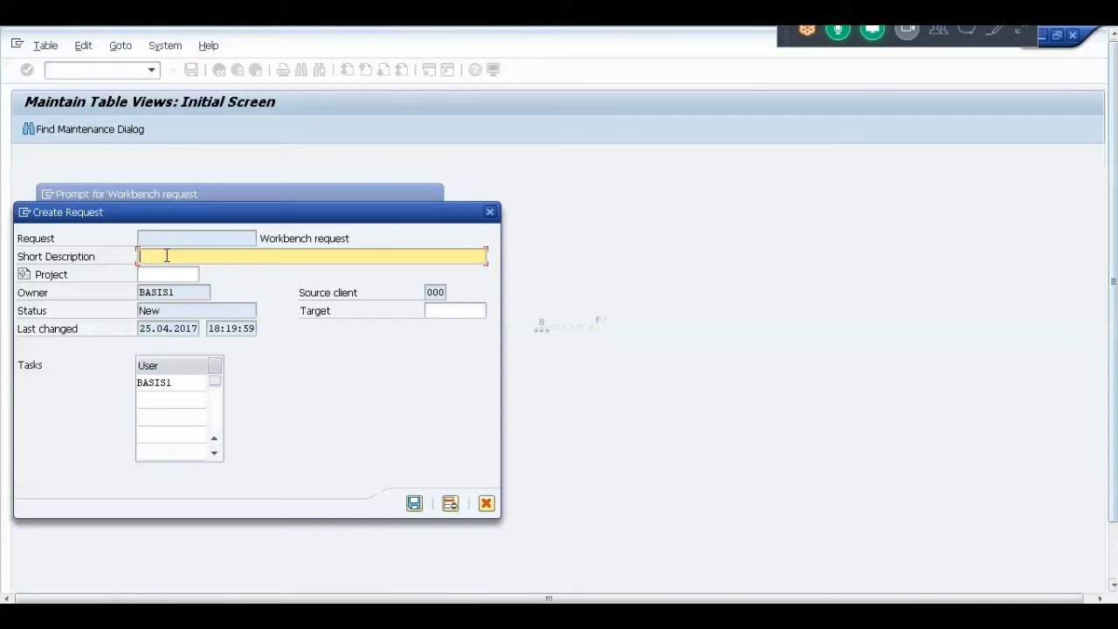
right_click(166, 255)
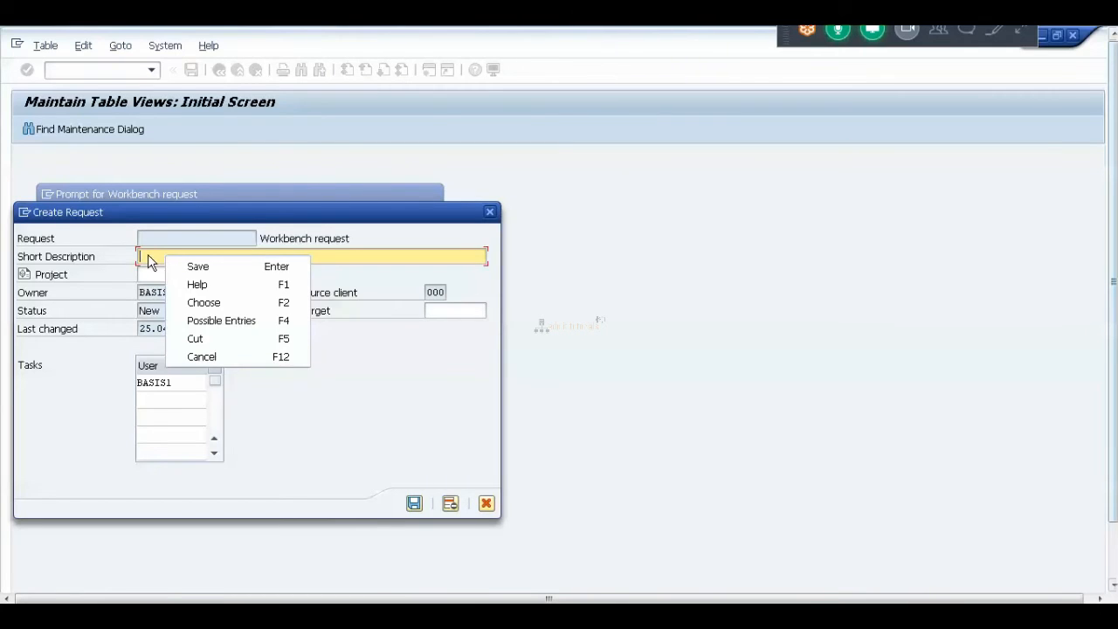
left_click(152, 254)
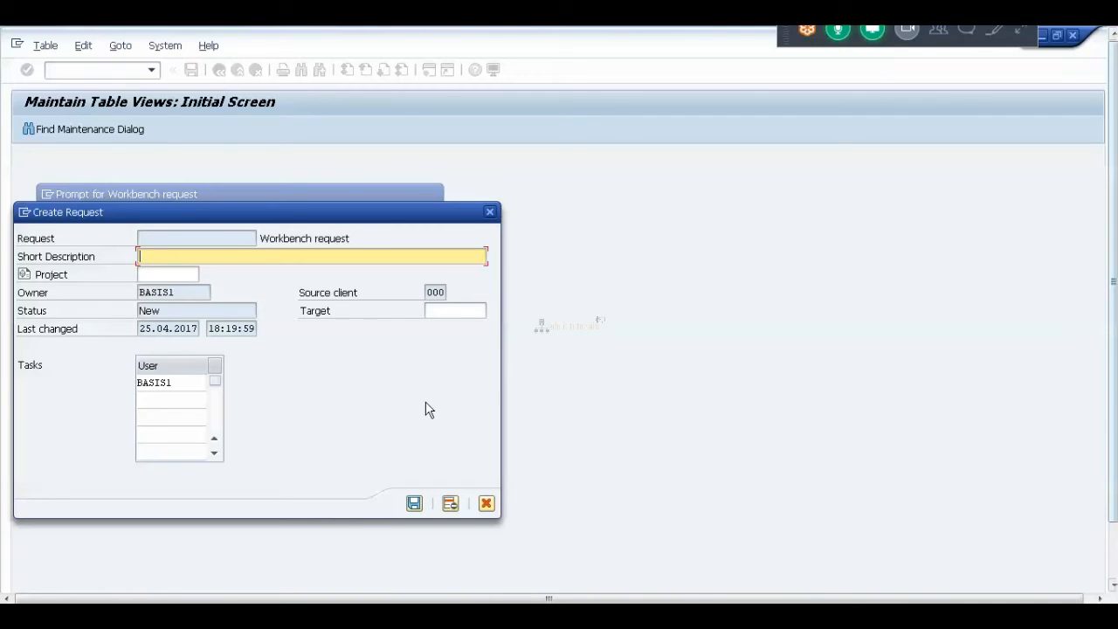
type("cal system creation for")
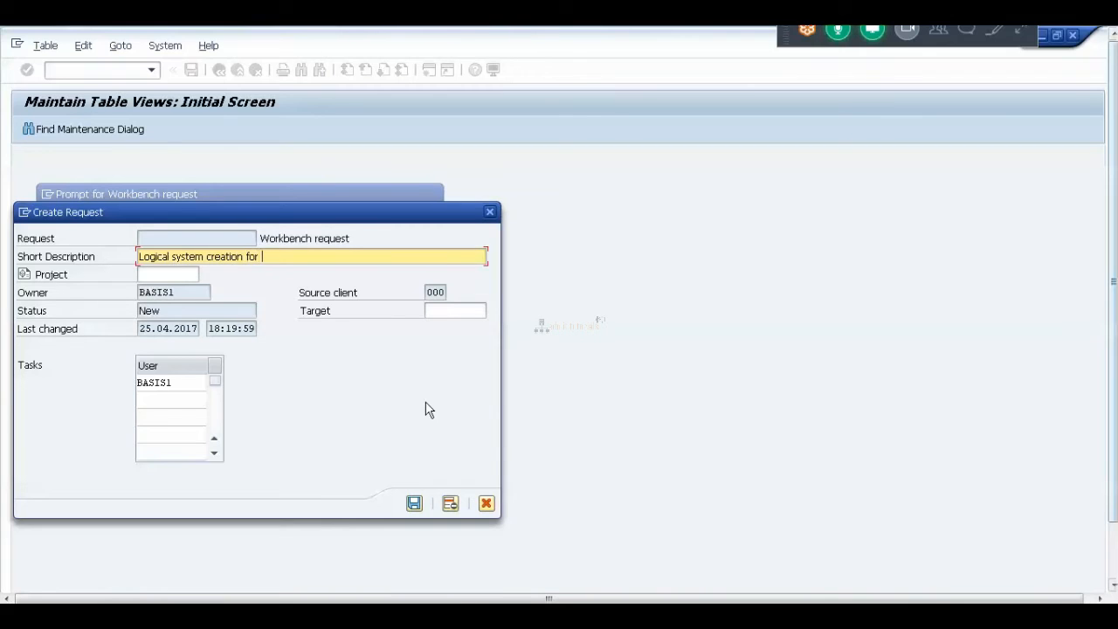
type(" 200")
Save the workbench request as DEVK900004 and select its request number.
left_click(415, 505)
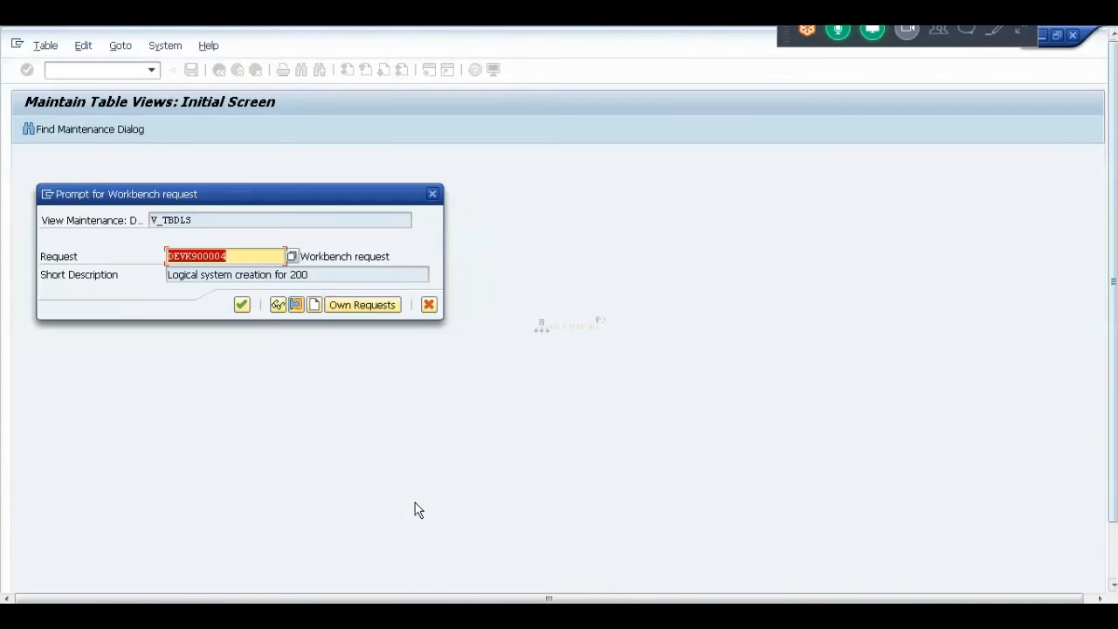
left_click(243, 256)
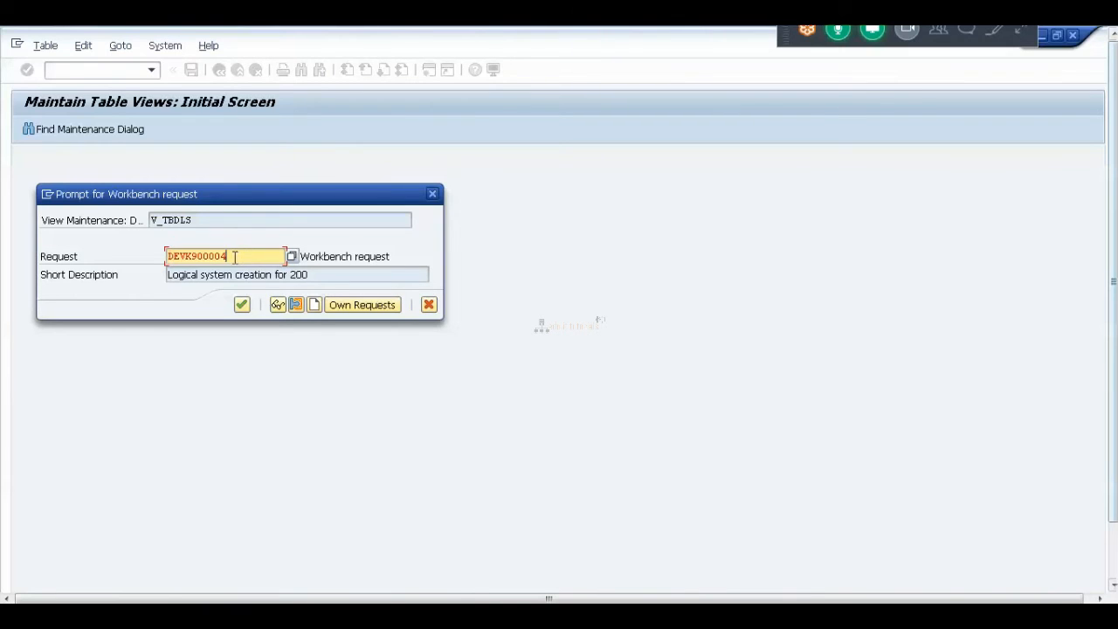
left_click_drag(170, 253, 230, 255)
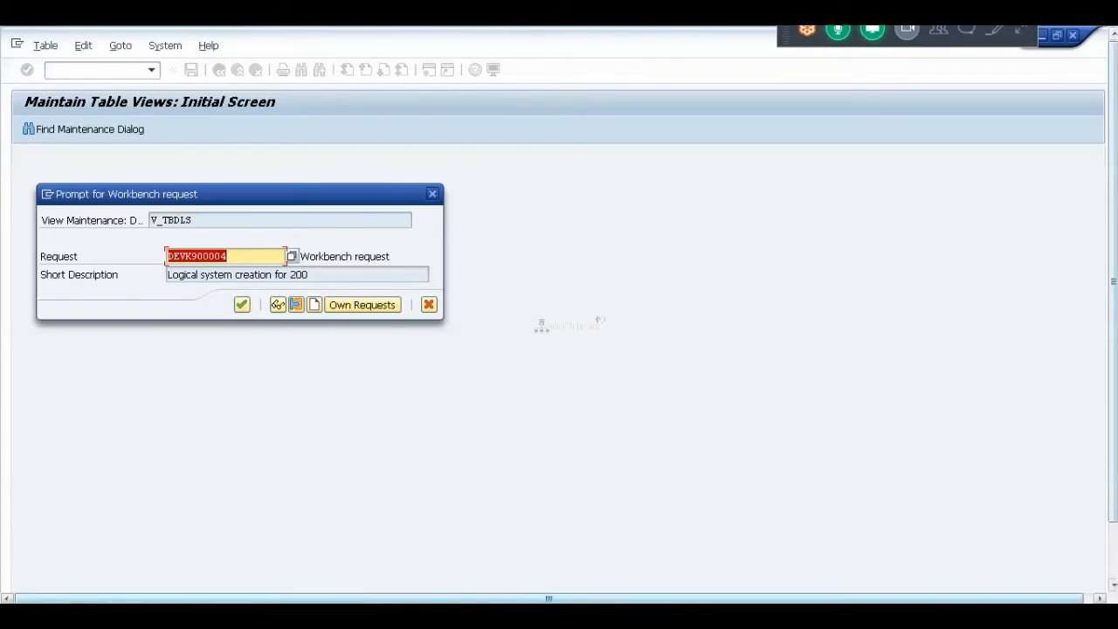
left_click(383, 615)
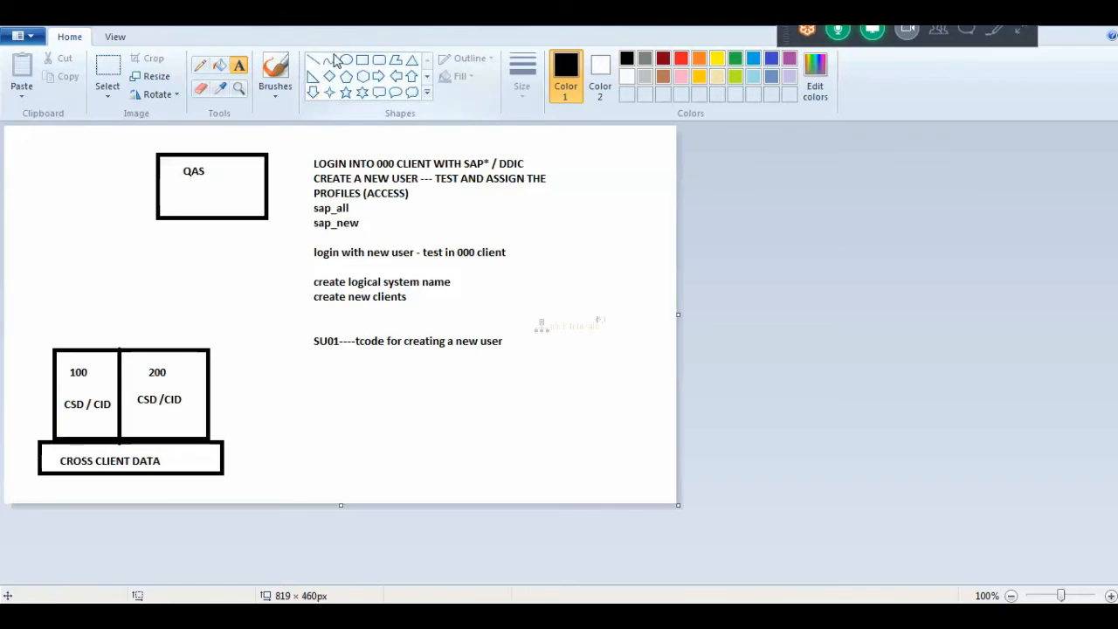
Add the note 'Trans port request : 10 digit' with format <SID>K9XXXXX below SU01.
left_click_drag(316, 370, 527, 488)
type("T")
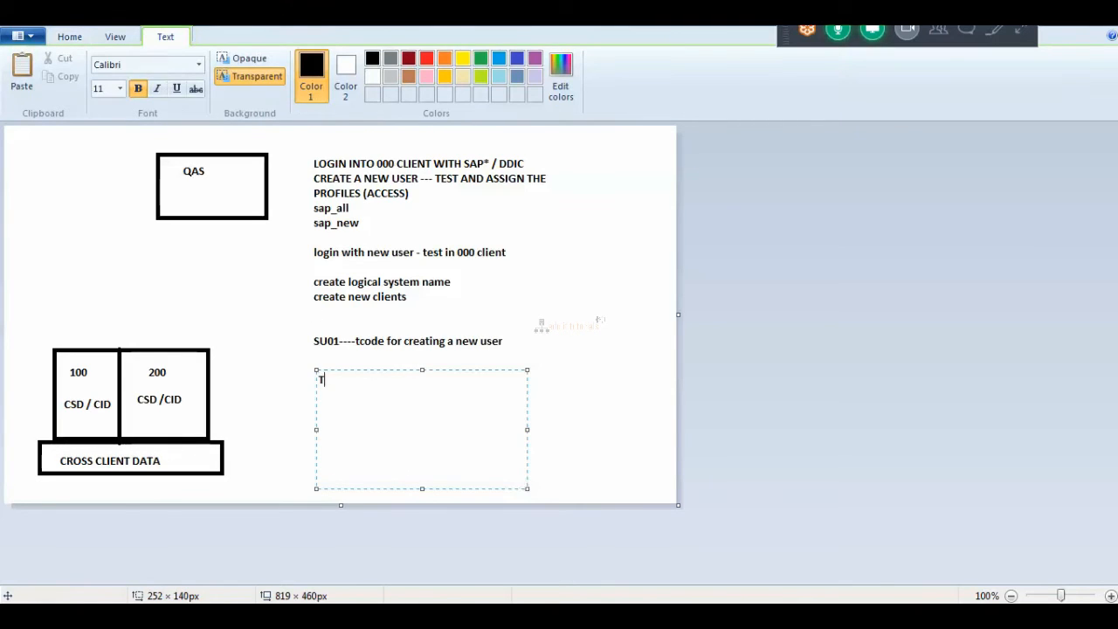
type("rans port request")
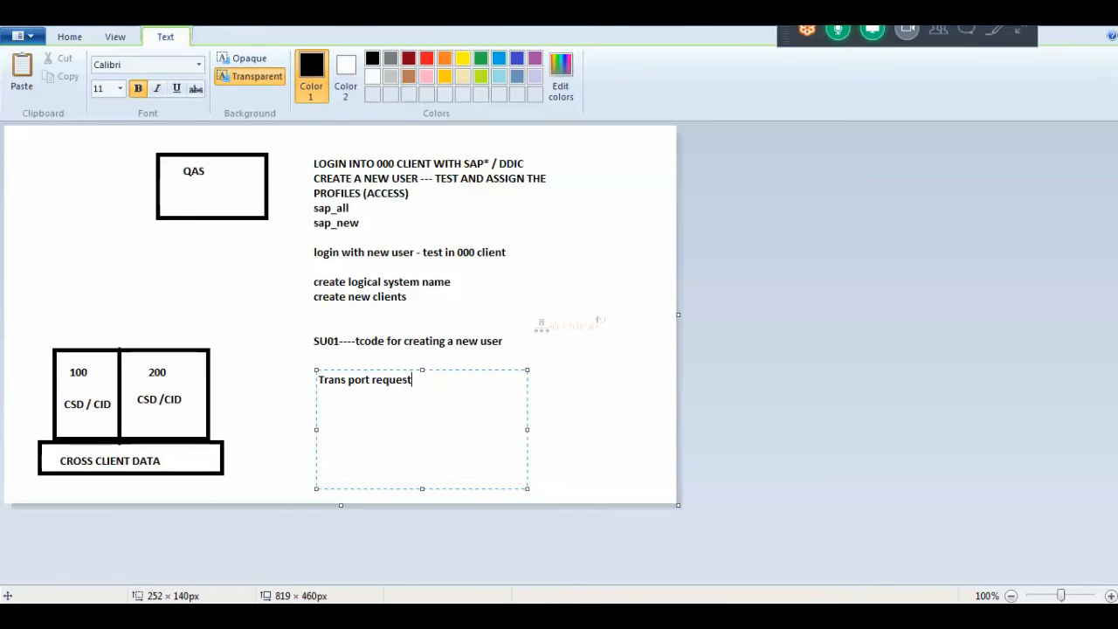
key("Return")
key("Return")
type("<SID>K9")
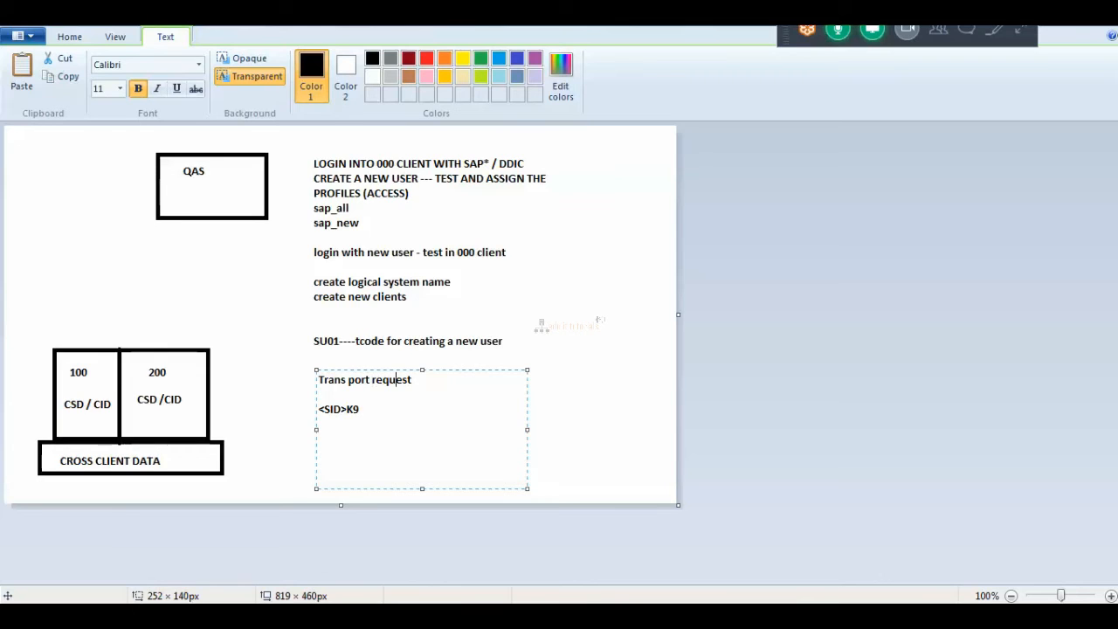
type(": 10 digit")
key("Left")
key("Left")
key("Left")
key("Left")
key("Right")
key("Right")
key("Left")
key("Left")
key("Left")
key("Right")
key("Right")
key("Right")
key("Left")
key("Left")
key("Right")
key("Right")
key("Right")
key("Right")
type("XXXXXX")
key("shift+Left")
key("shift+Left")
key("shift+Left")
key("shift+Left")
key("shift+Left")
key("shift+Left")
key("shift+Left")
key("shift+Left")
key("shift+Left")
key("shift+Left")
key("shift+Left")
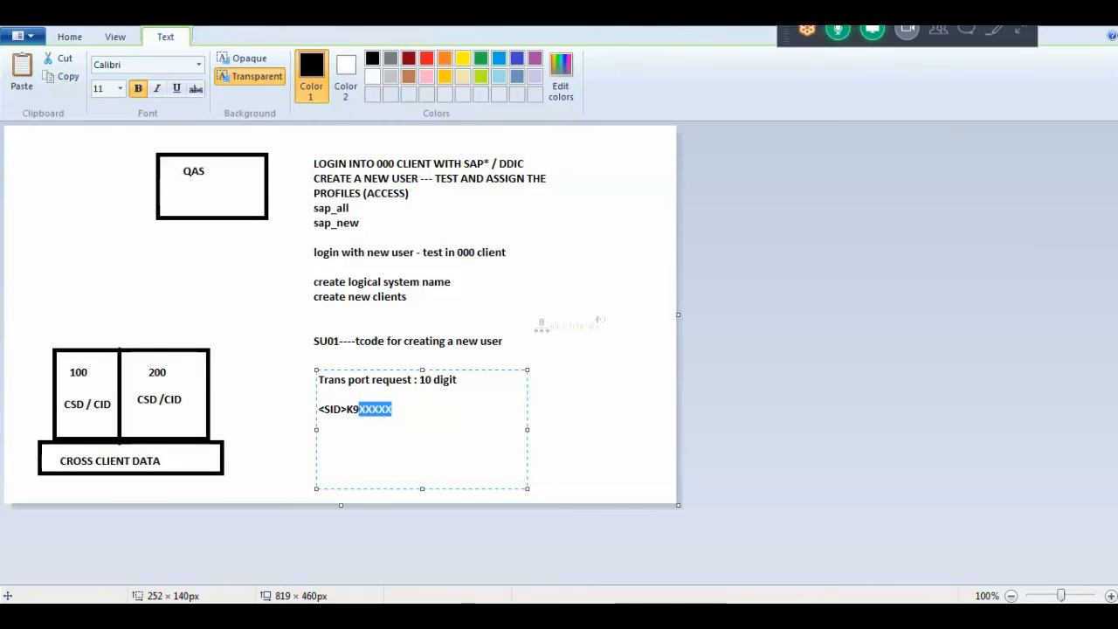
key("shift+Left")
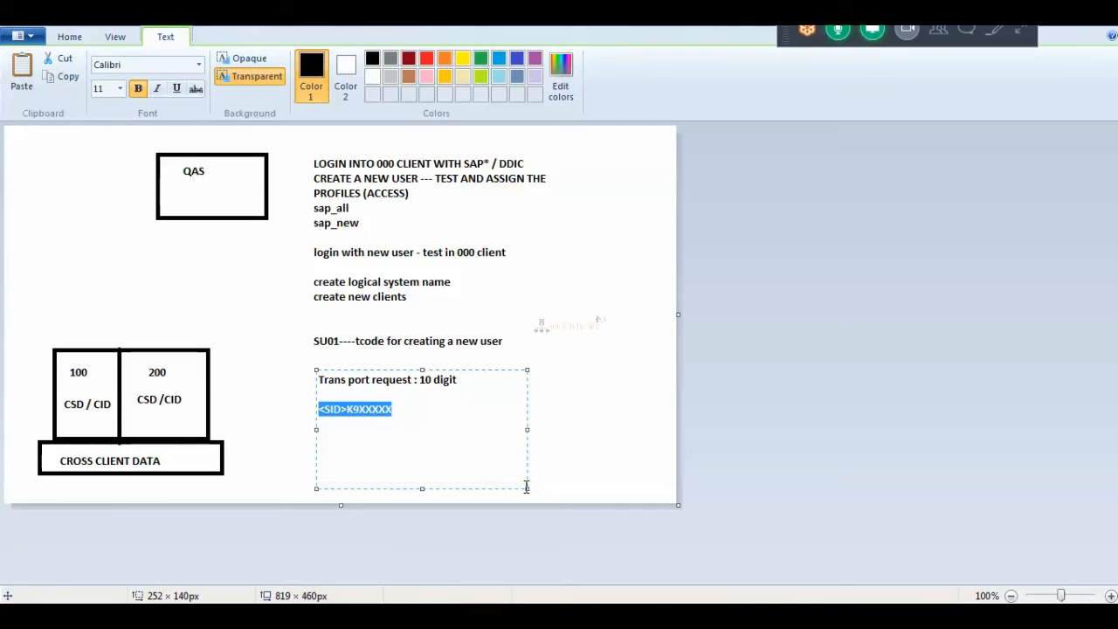
left_click(423, 615)
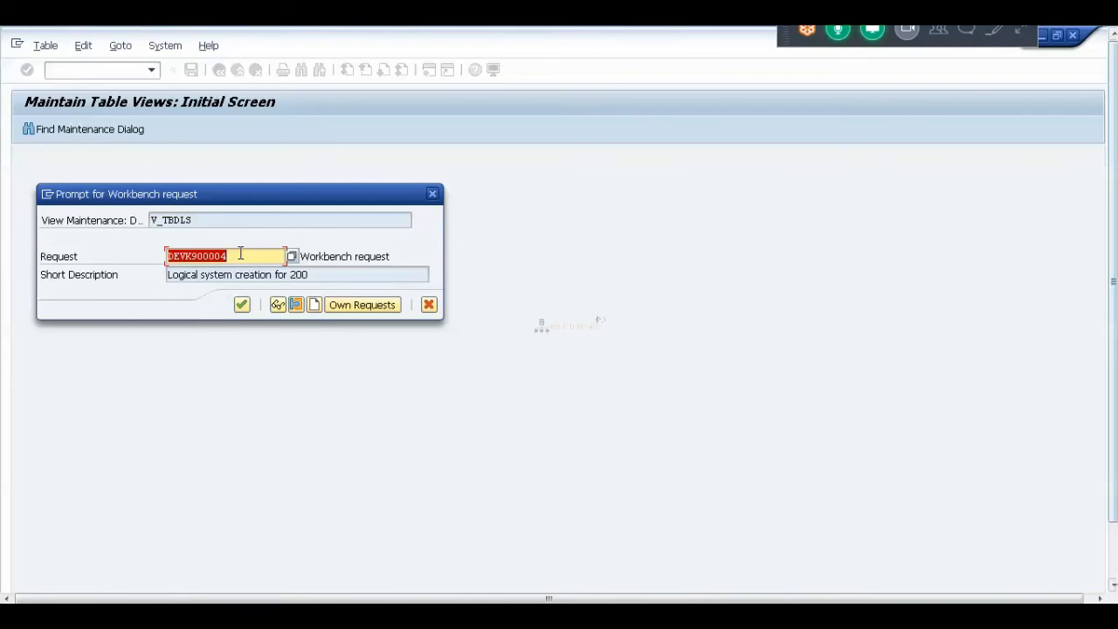
Accept request DEVK900004 for the new logical system entry.
left_click(241, 306)
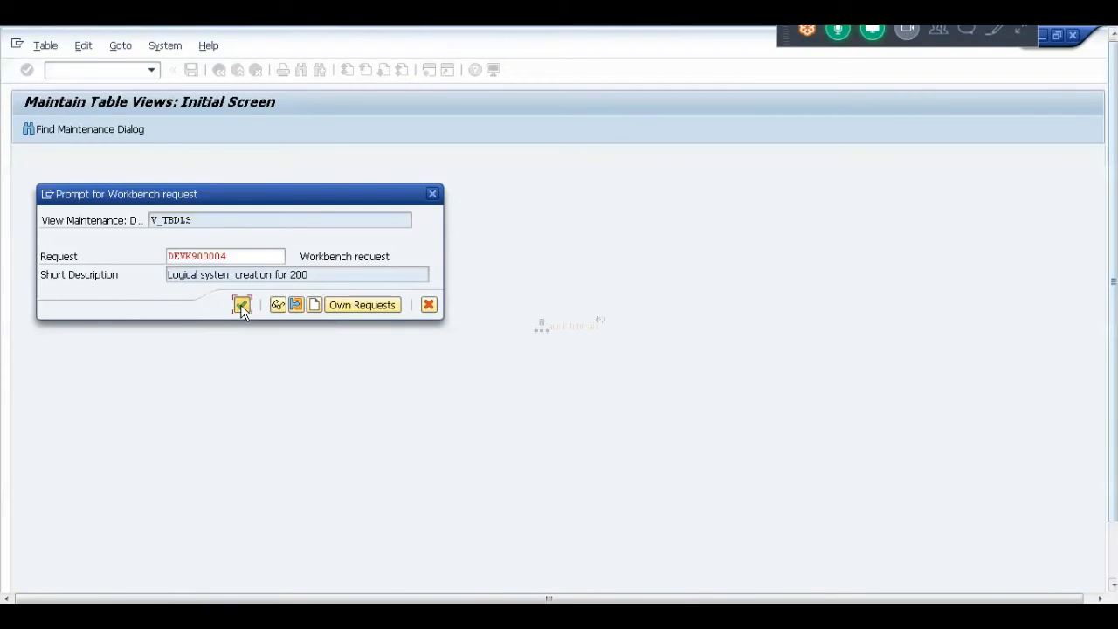
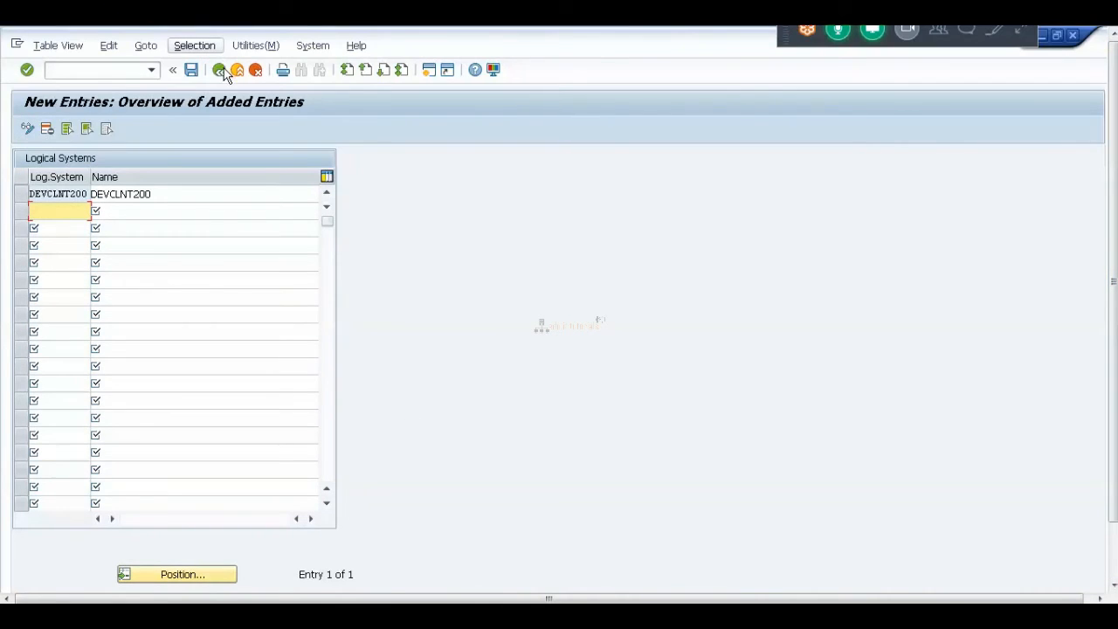
Go back to SAP Easy Access and run /nscc4 to list clients 000, 001, 066 and 100.
left_click(220, 70)
left_click(219, 70)
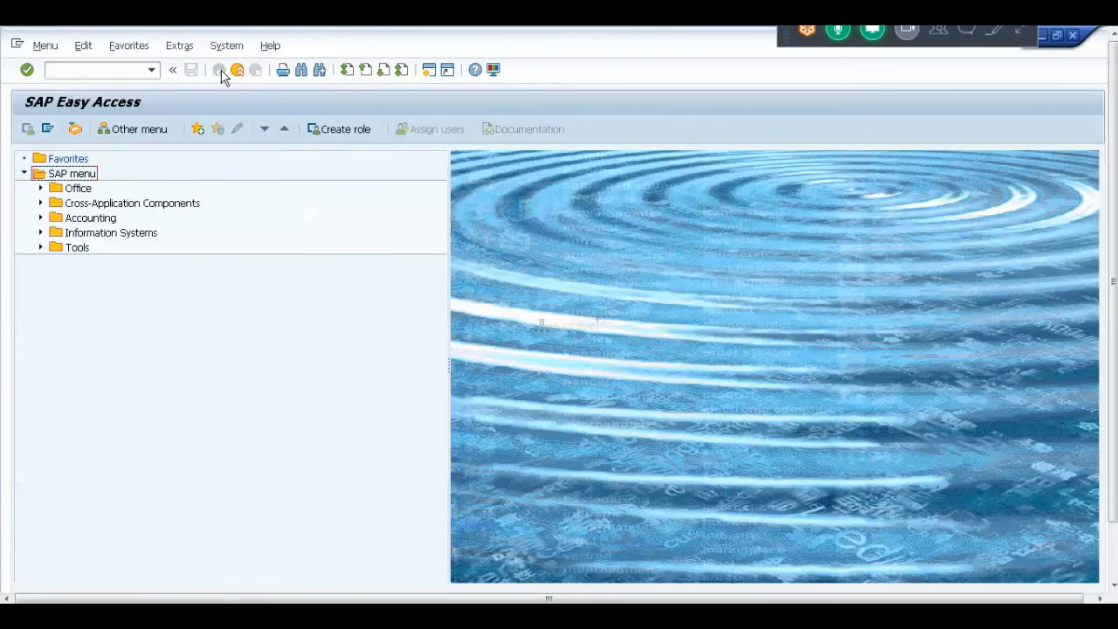
left_click(132, 70)
type("/n")
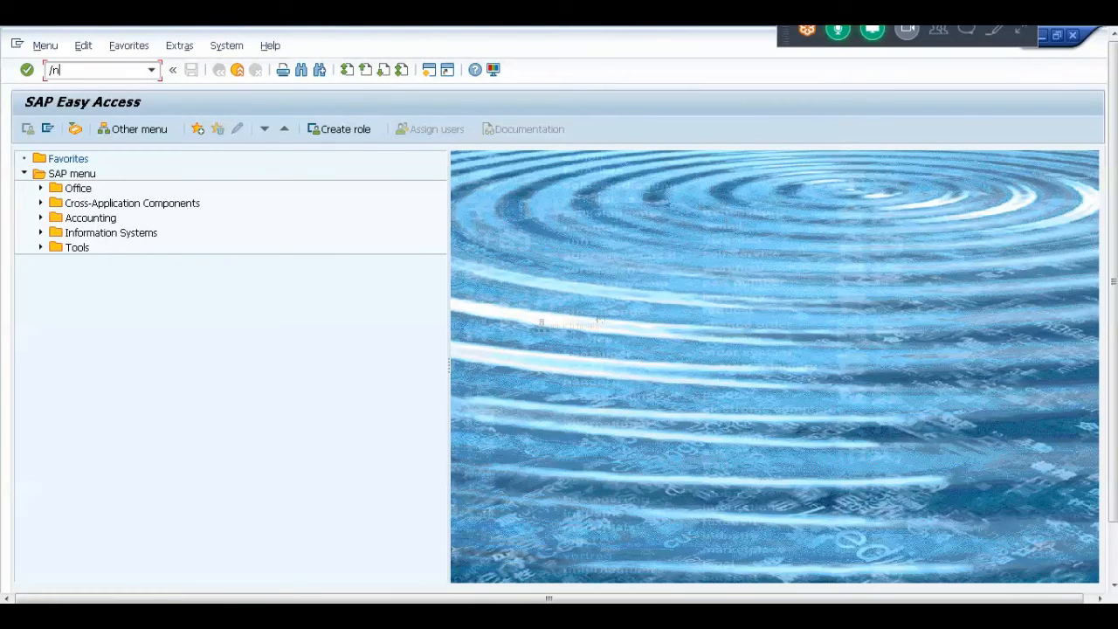
type("scc4")
key("Return")
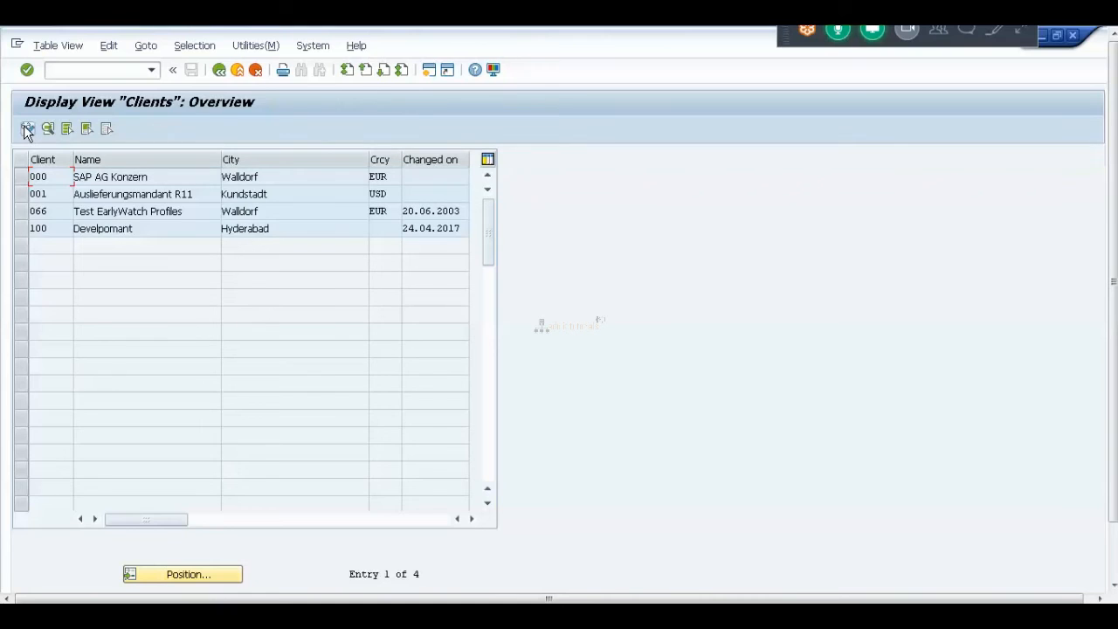
Switch the Clients table to change mode, accept the cross-client caution, and choose New Entries.
left_click(27, 129)
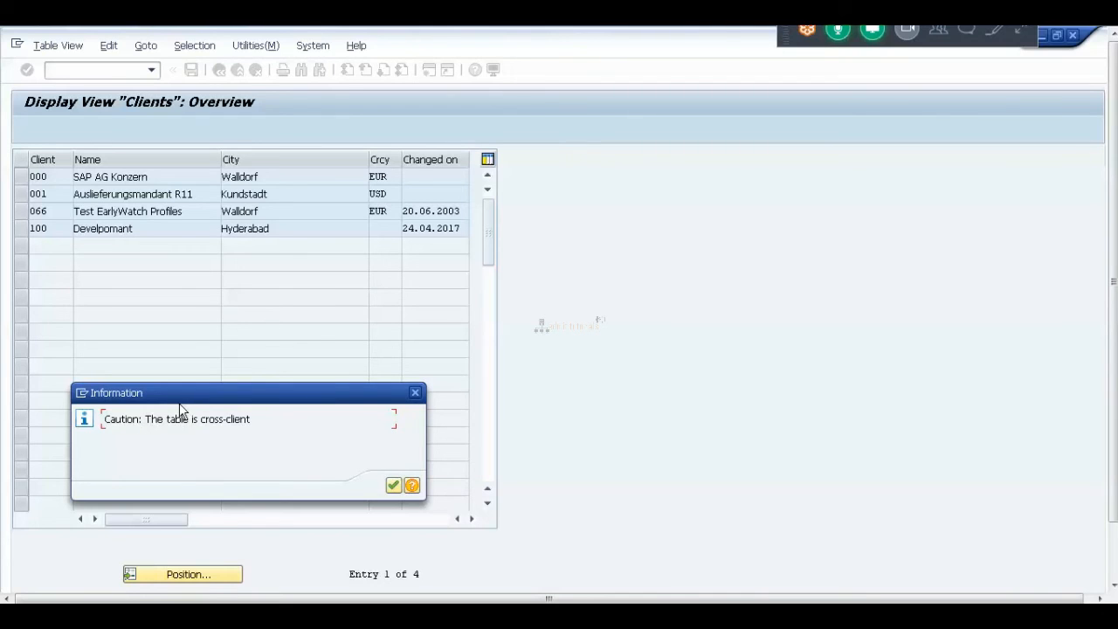
left_click(394, 486)
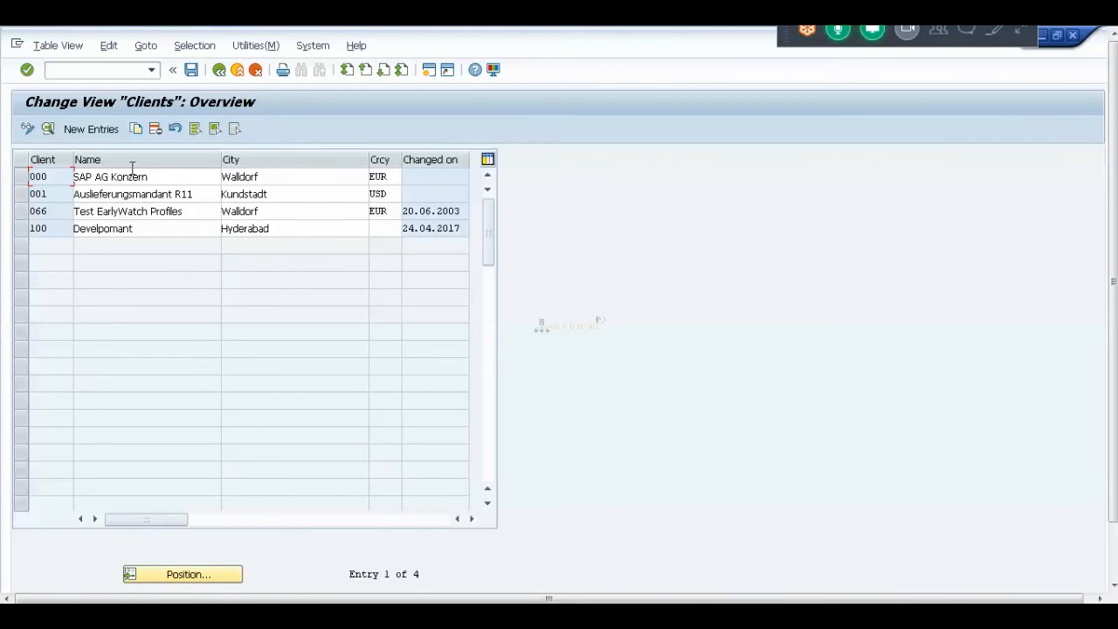
left_click(95, 129)
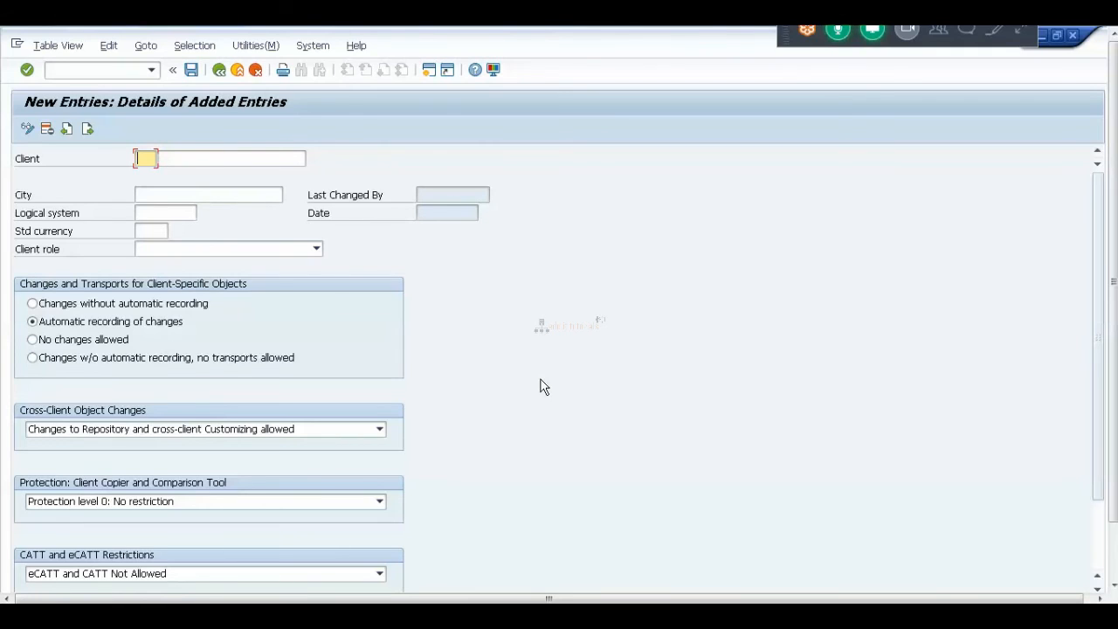
Enter client 200 named 'Test' and list the available logical systems for it.
type("200")
left_click(183, 160)
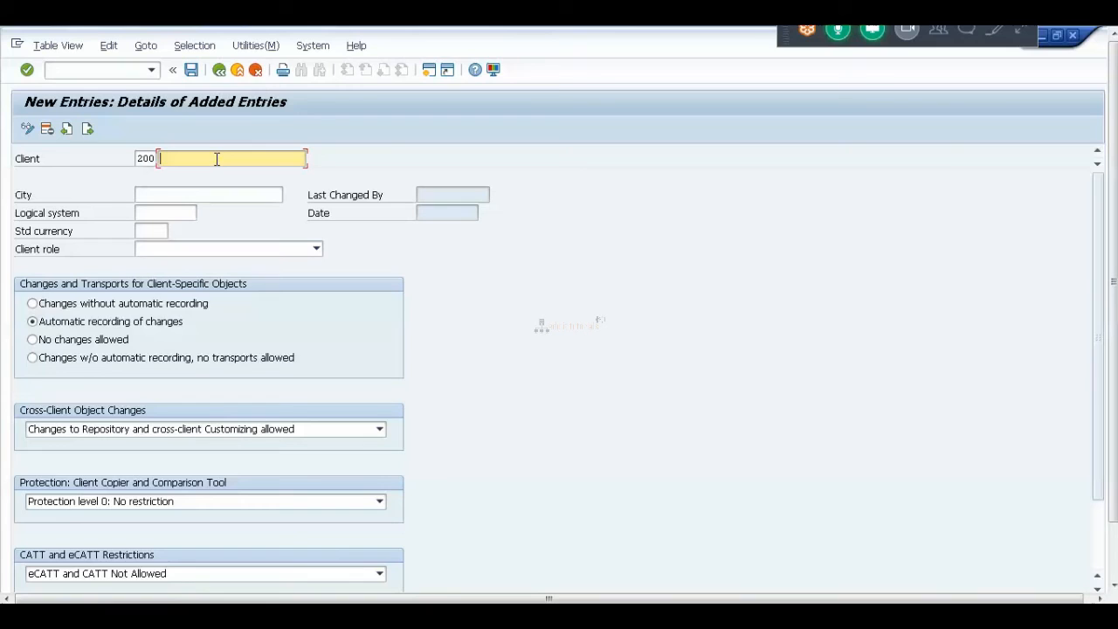
type("Test")
left_click(144, 197)
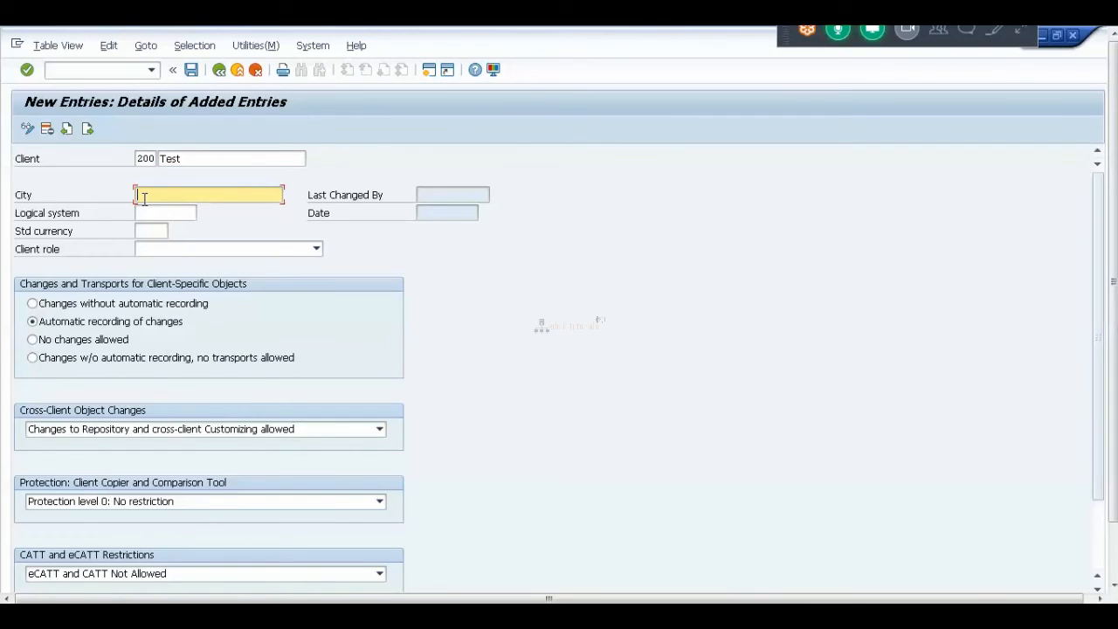
left_click(144, 212)
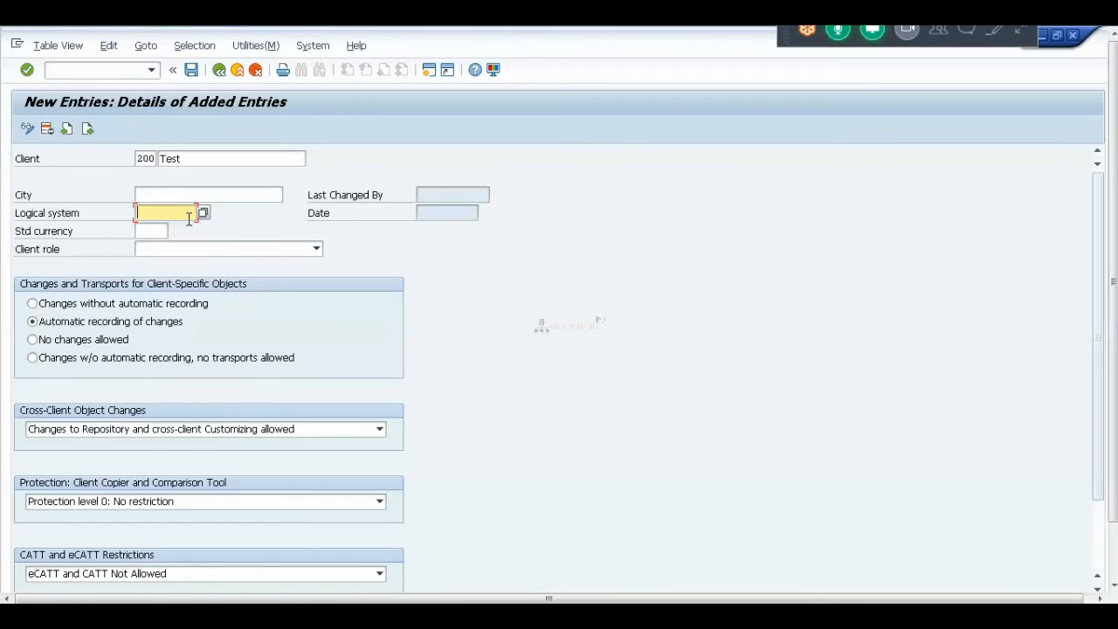
left_click(202, 212)
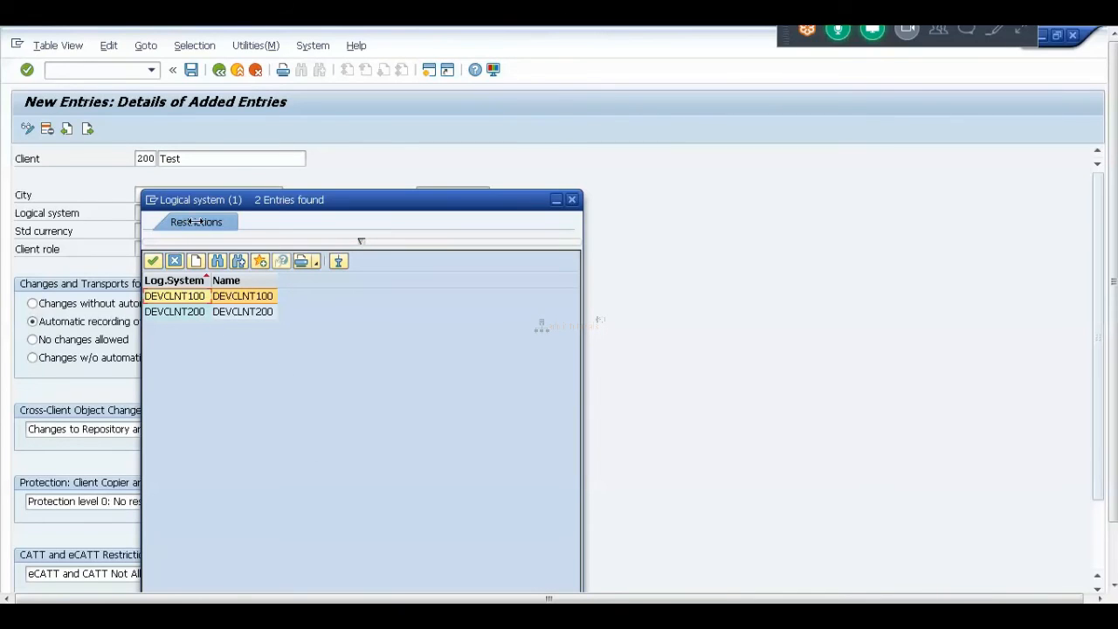
Choose DEVCLNT200 from the value list as client 200's logical system.
left_click(194, 312)
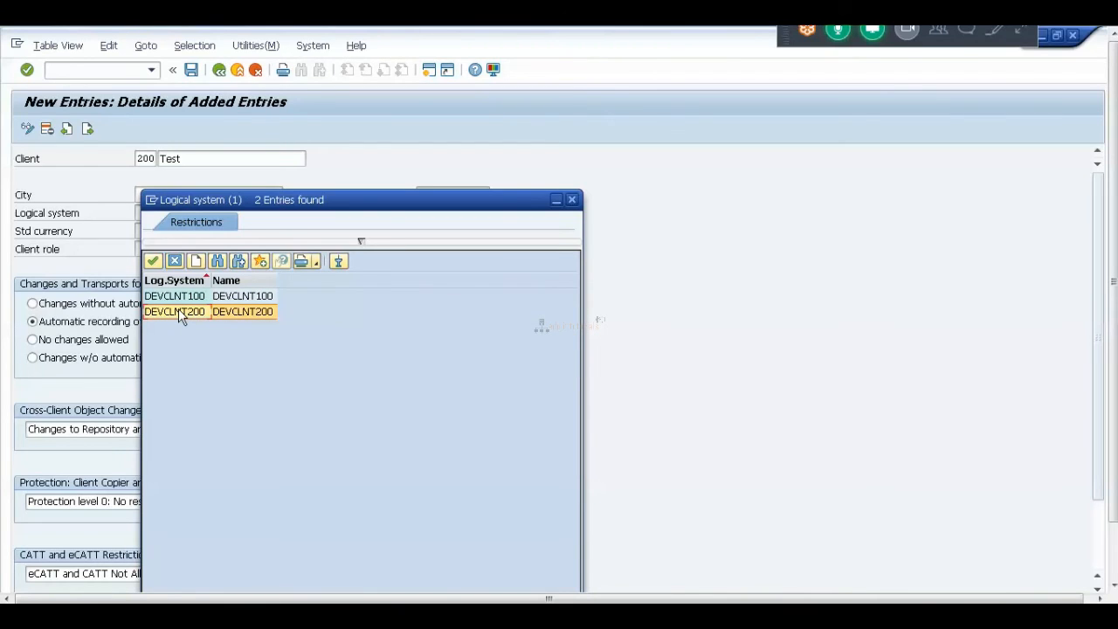
double_click(179, 312)
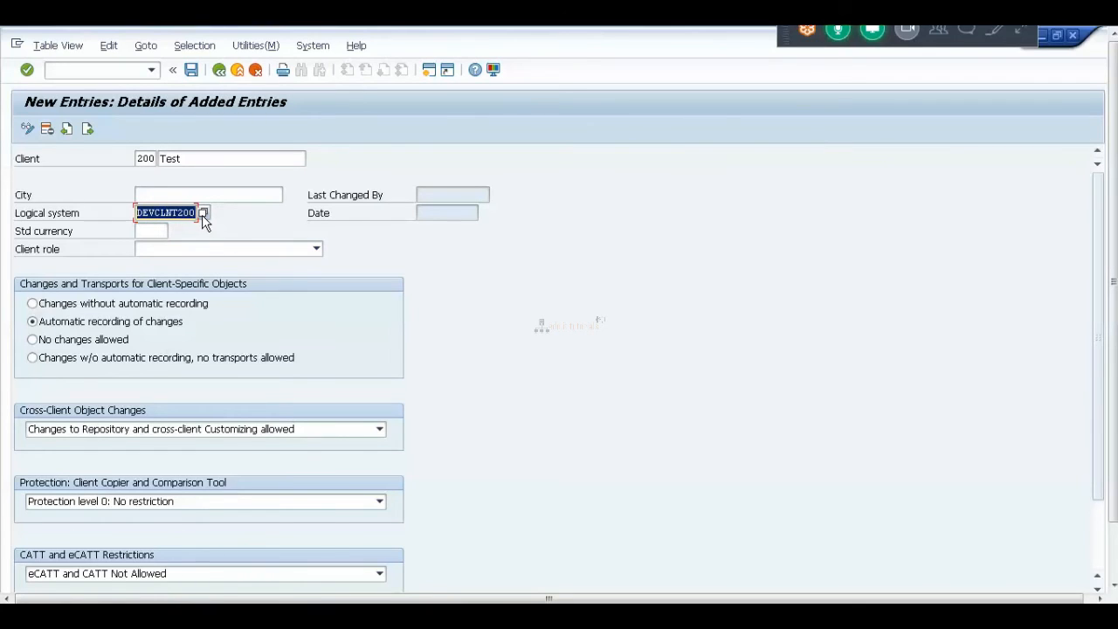
Pick Test as the client role, then switch to the Paint notes.
left_click(158, 231)
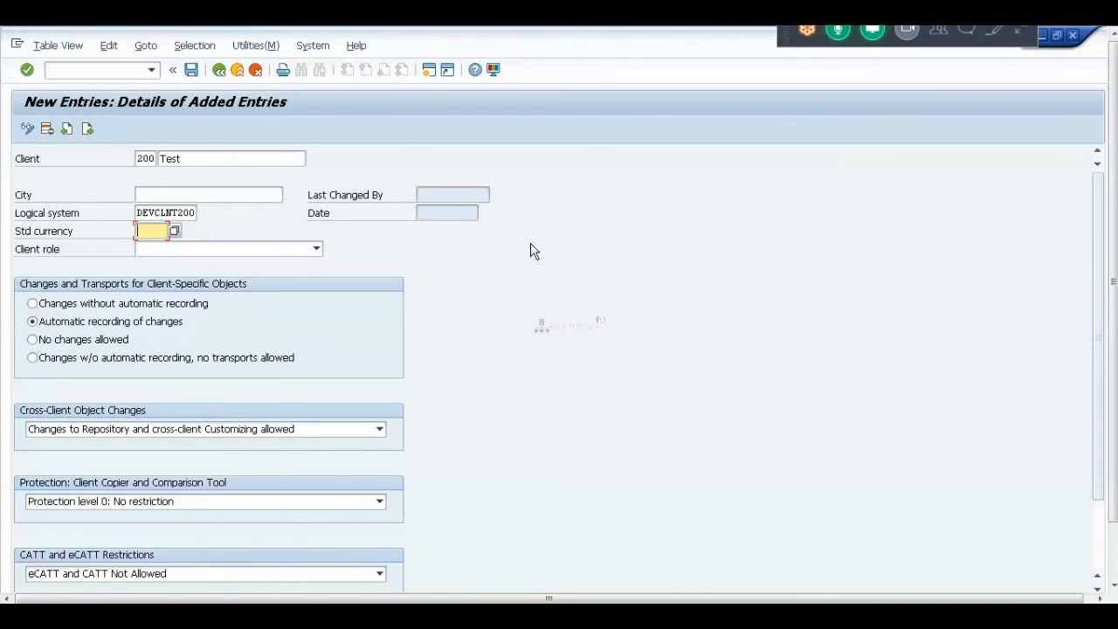
left_click(155, 192)
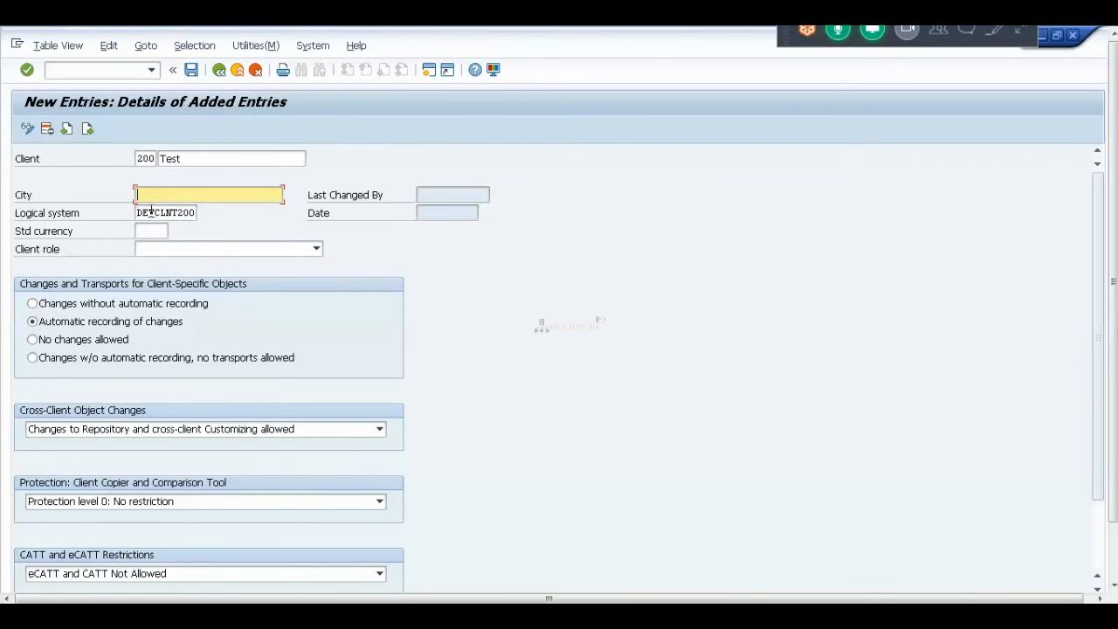
left_click(151, 229)
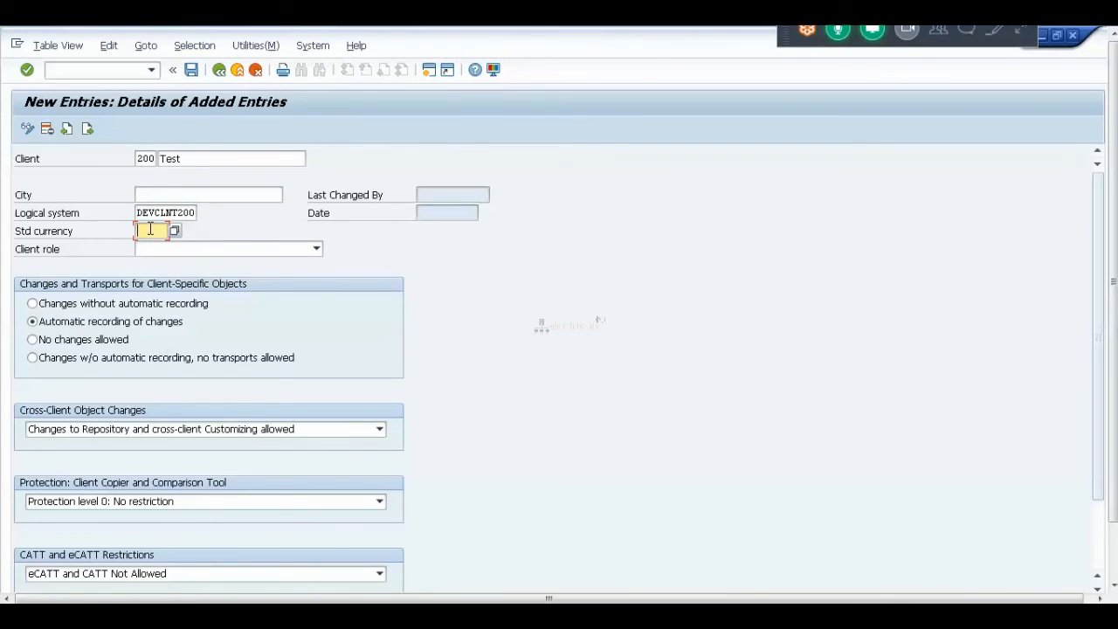
left_click(316, 250)
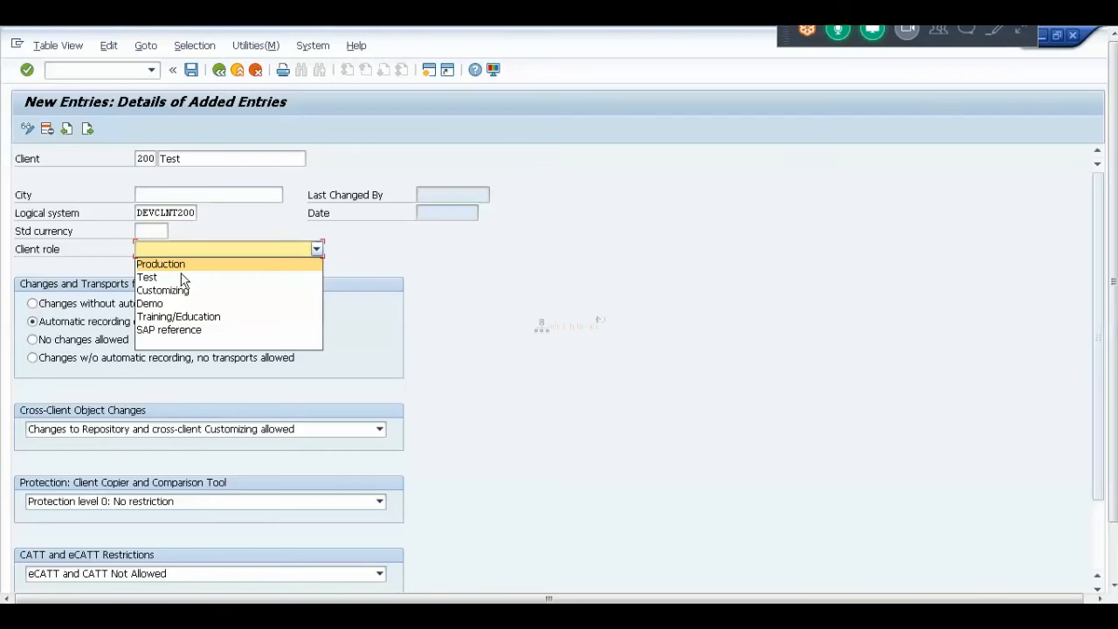
left_click(161, 278)
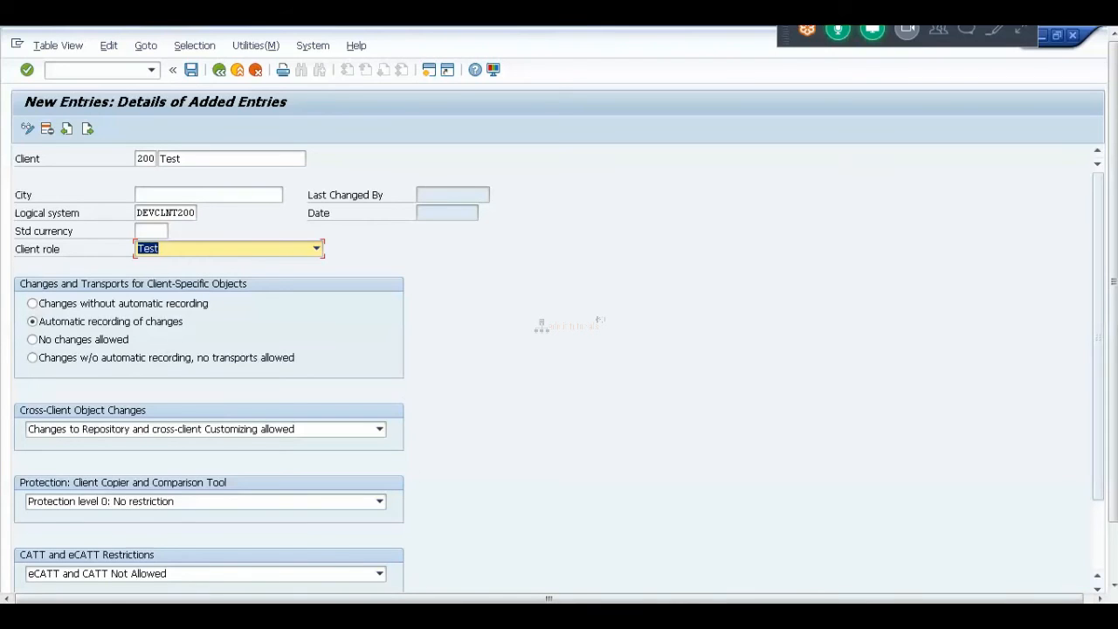
key("alt+Tab")
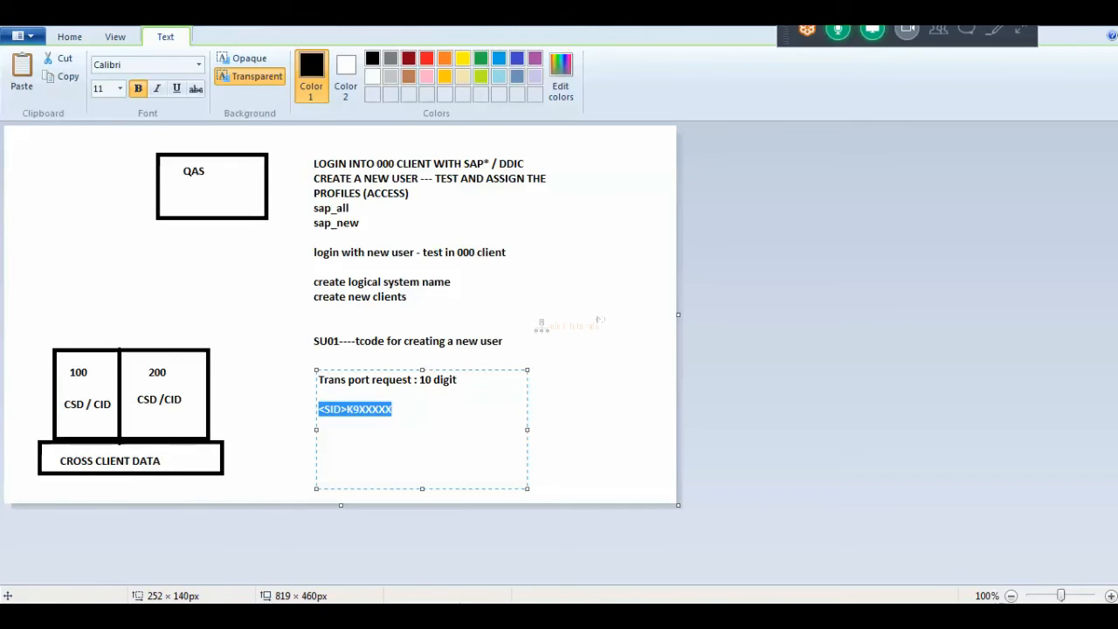
Switch between Paint and SAP, expand the meeting control panel, and return to the client 200 form.
left_click(369, 615)
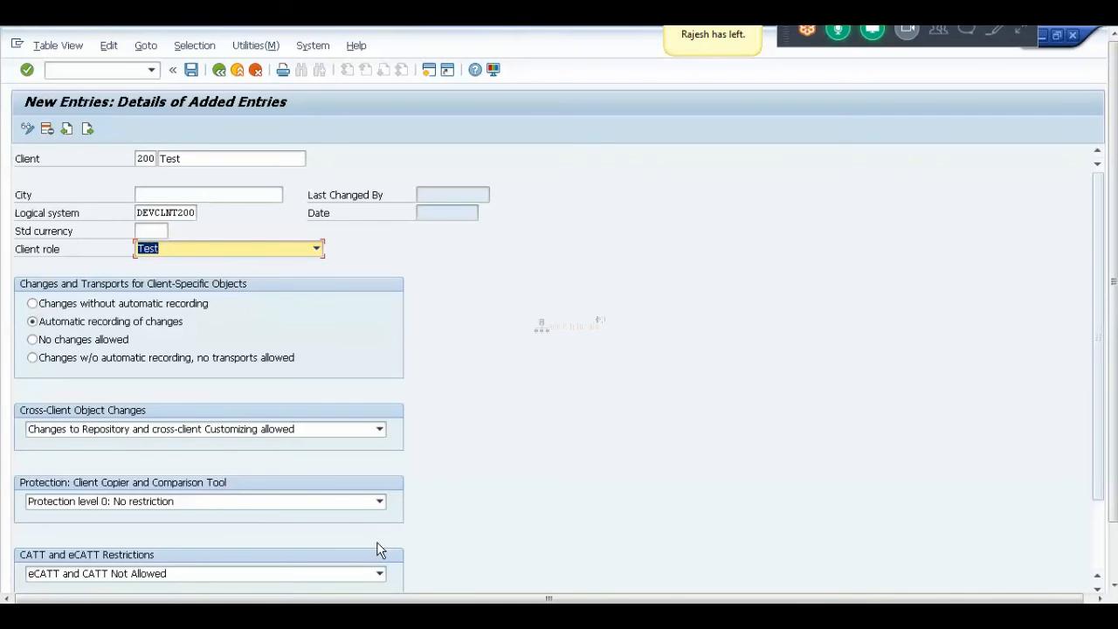
left_click(182, 601)
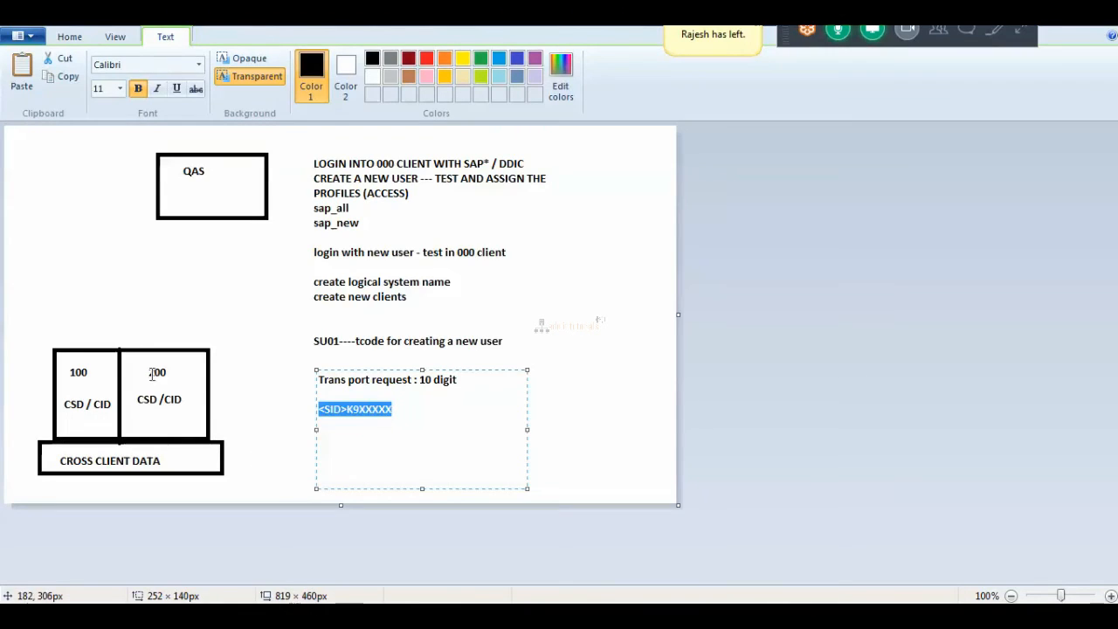
left_click(1002, 29)
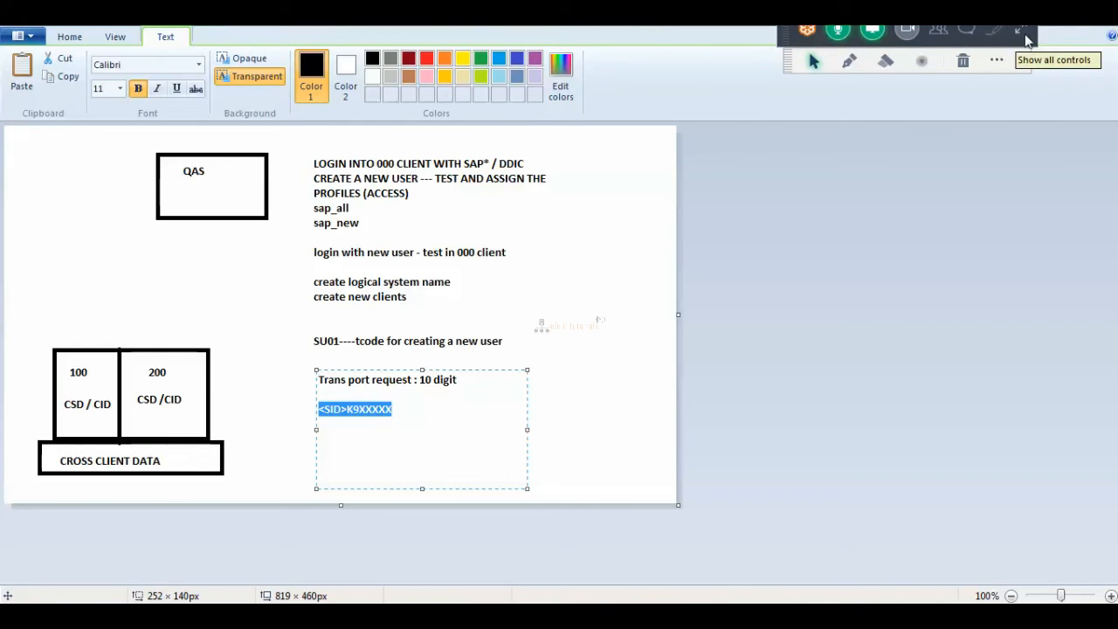
left_click(1020, 33)
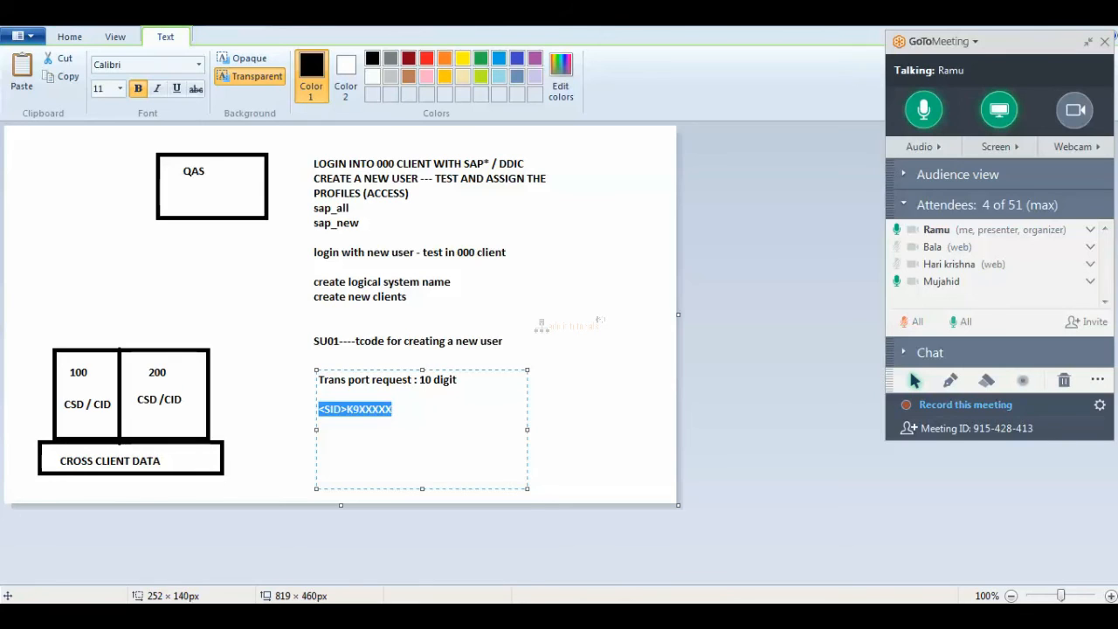
left_click(431, 615)
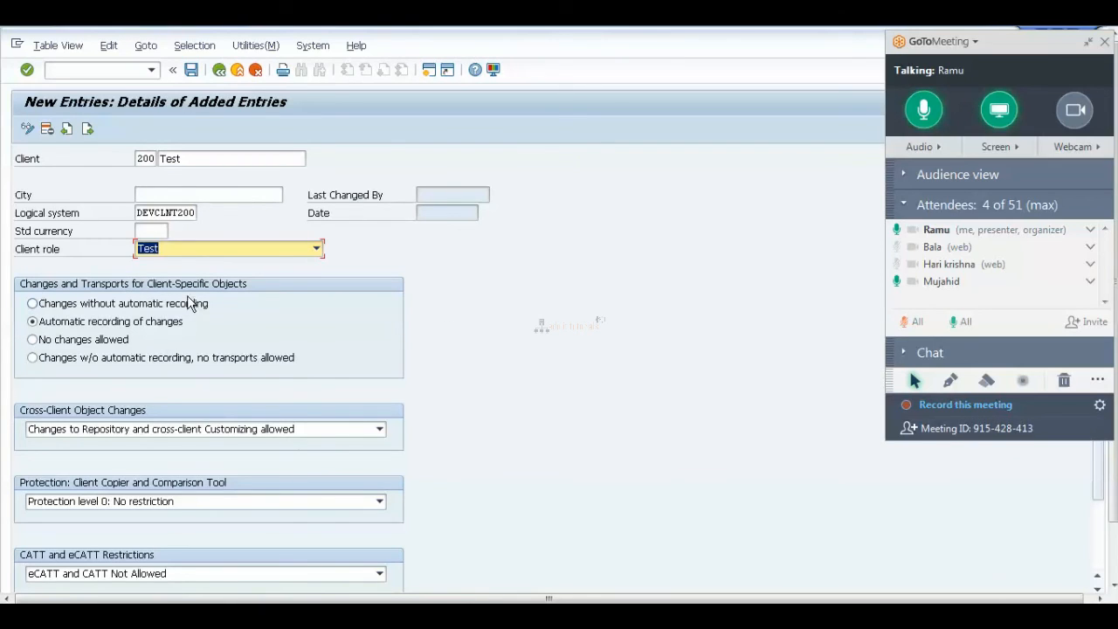
Select 'Changes without automatic recording' for client 200.
left_click(31, 303)
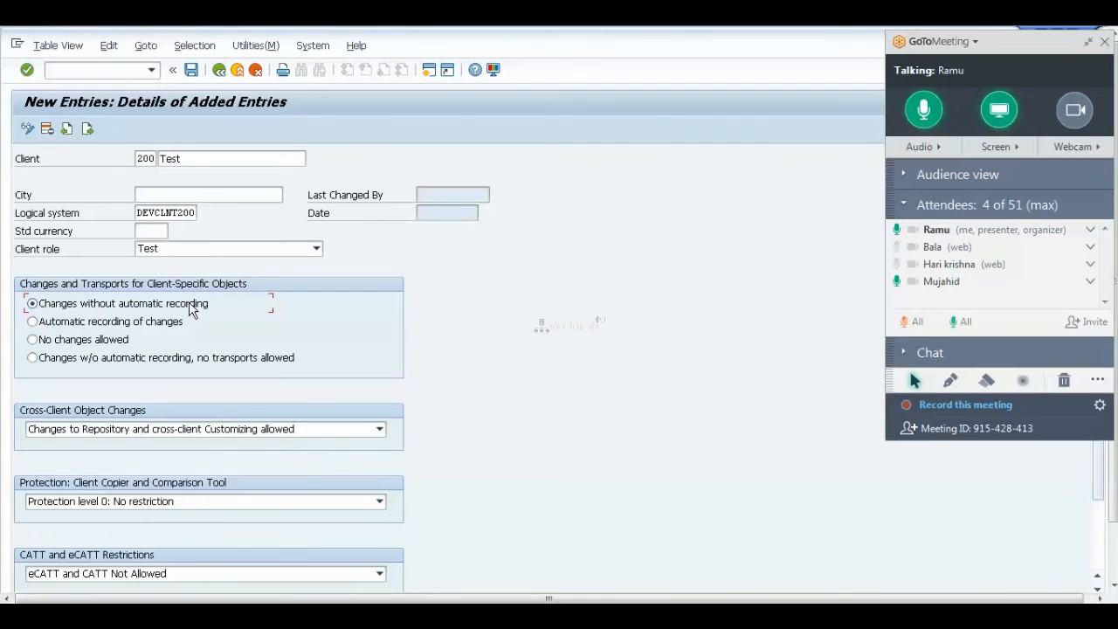
Set client 200 to automatic recording of changes with role Test, then switch to Paint.
left_click(48, 321)
left_click(49, 360)
left_click(317, 251)
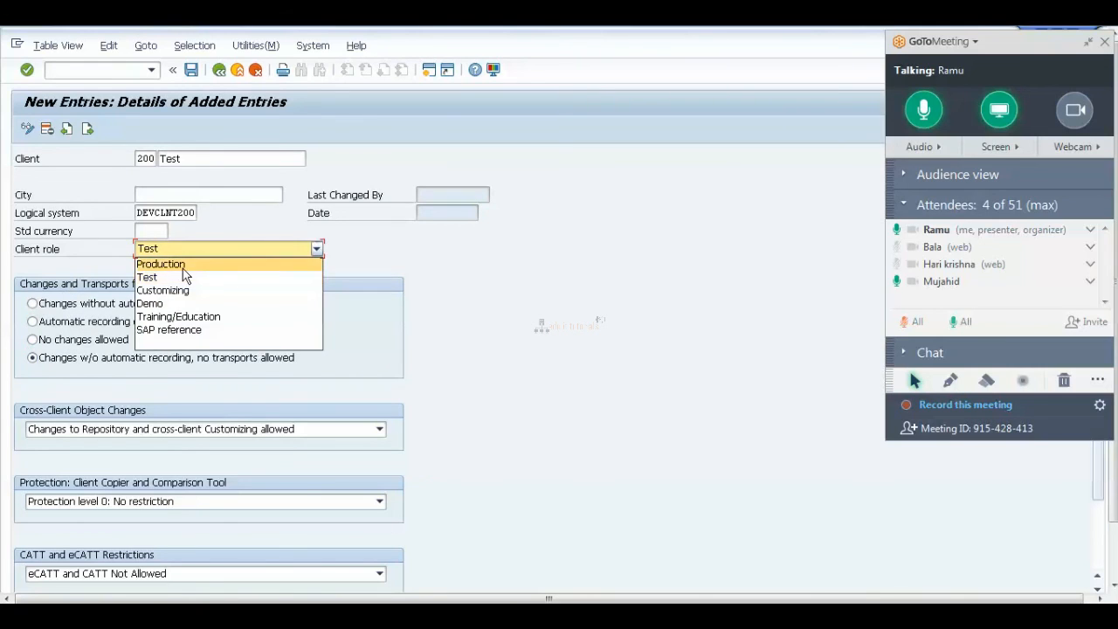
left_click(160, 281)
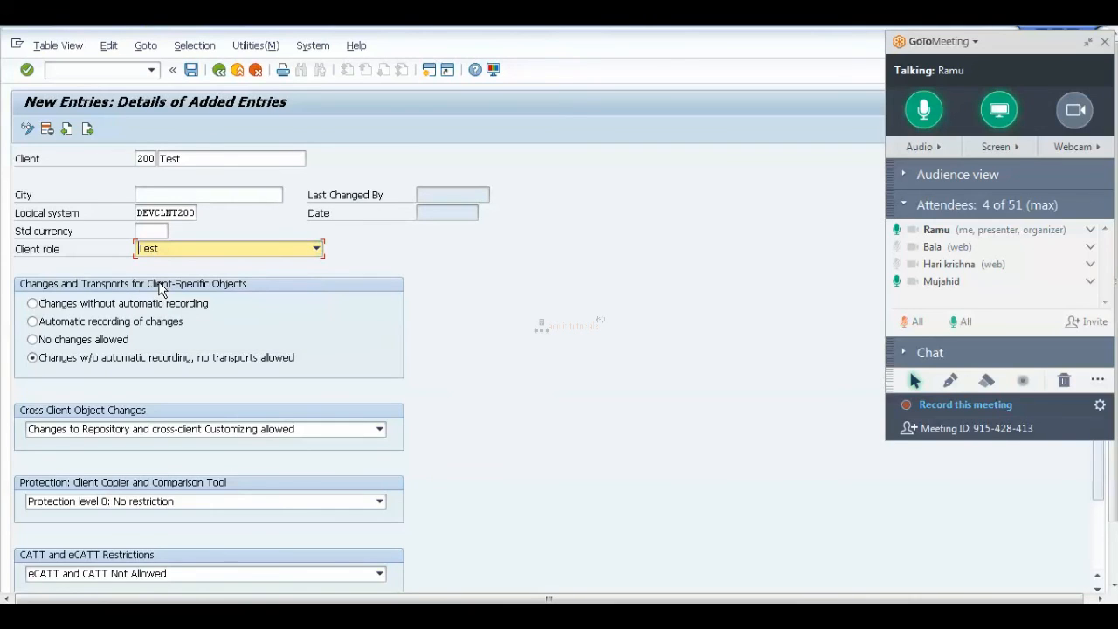
left_click(50, 324)
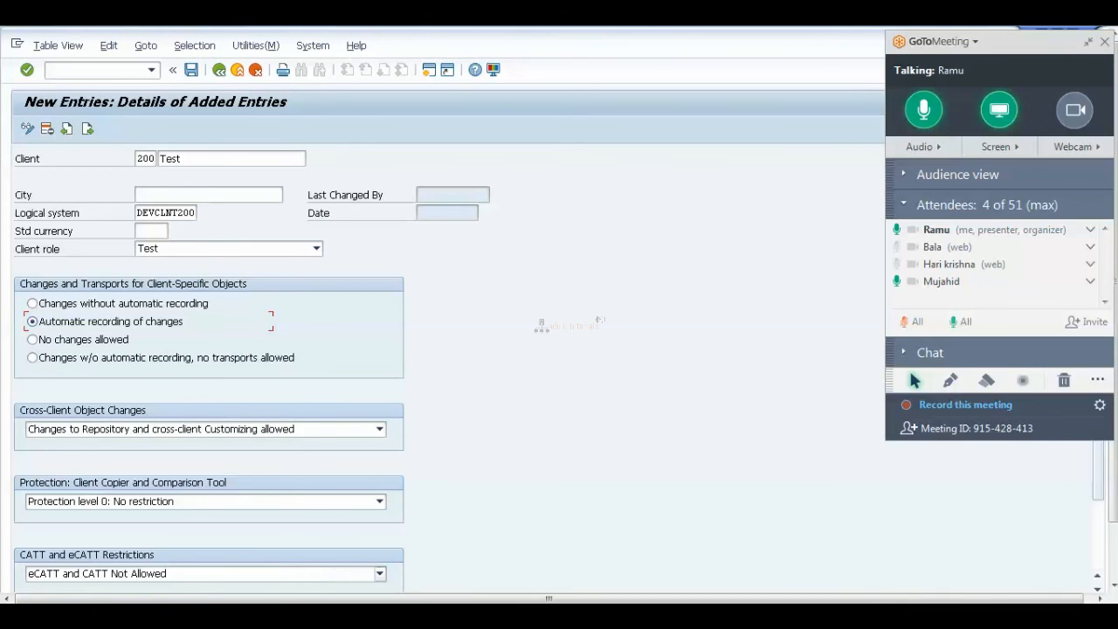
key("alt+Tab")
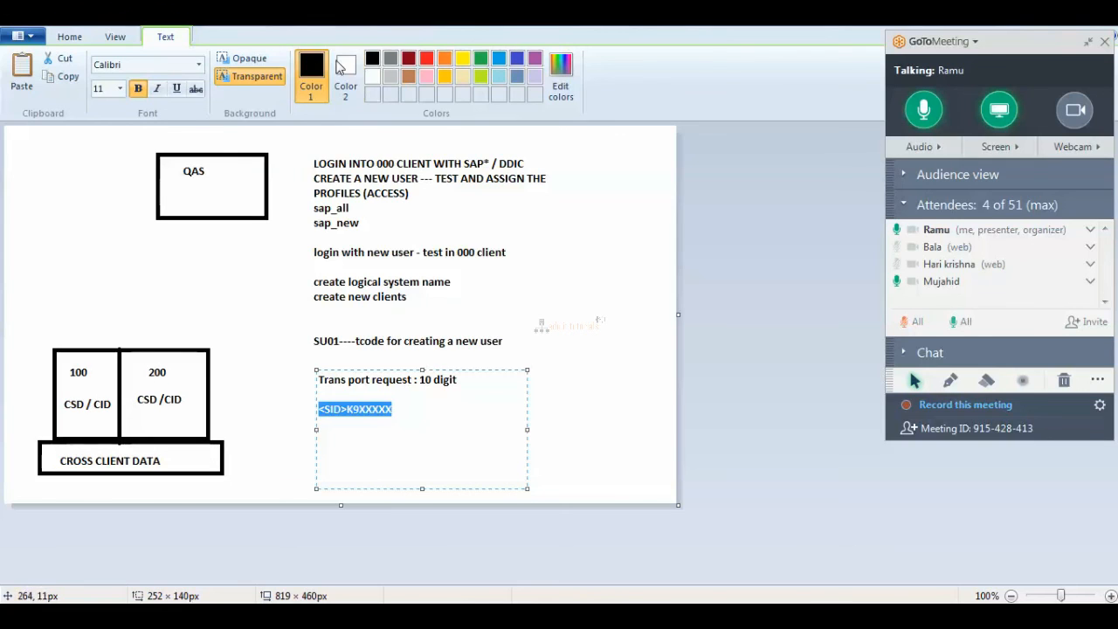
Draw an oval around the client 100/200 diagram in Paint, then return to SAP.
left_click(70, 40)
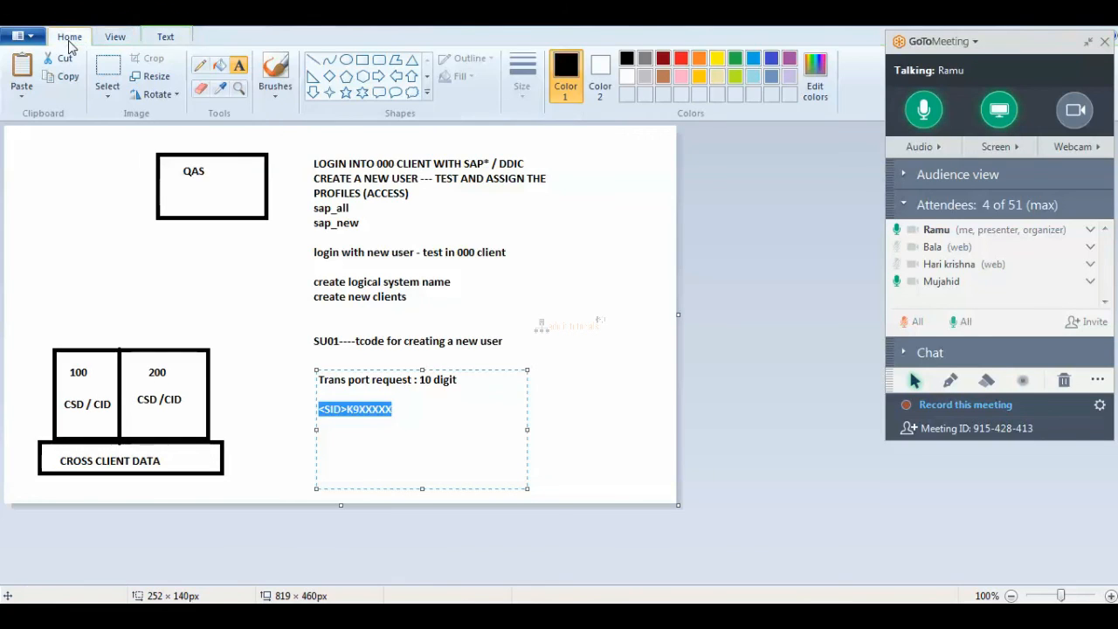
left_click(346, 61)
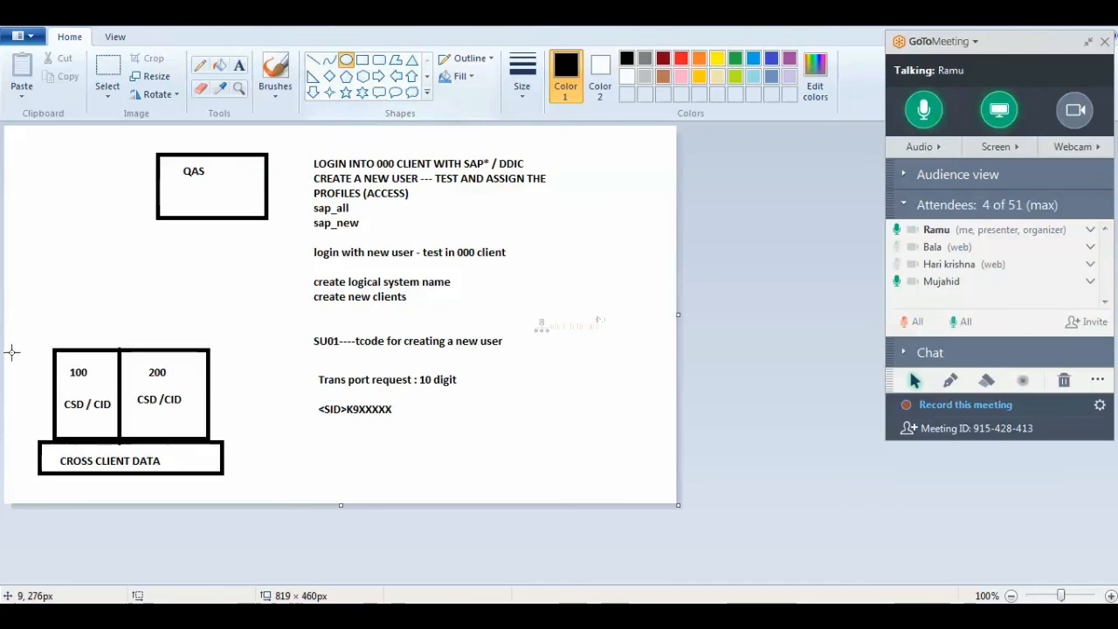
mouse_move(8, 319)
left_mouse_down()
mouse_move(160, 457)
mouse_move(255, 472)
mouse_move(276, 501)
left_mouse_up()
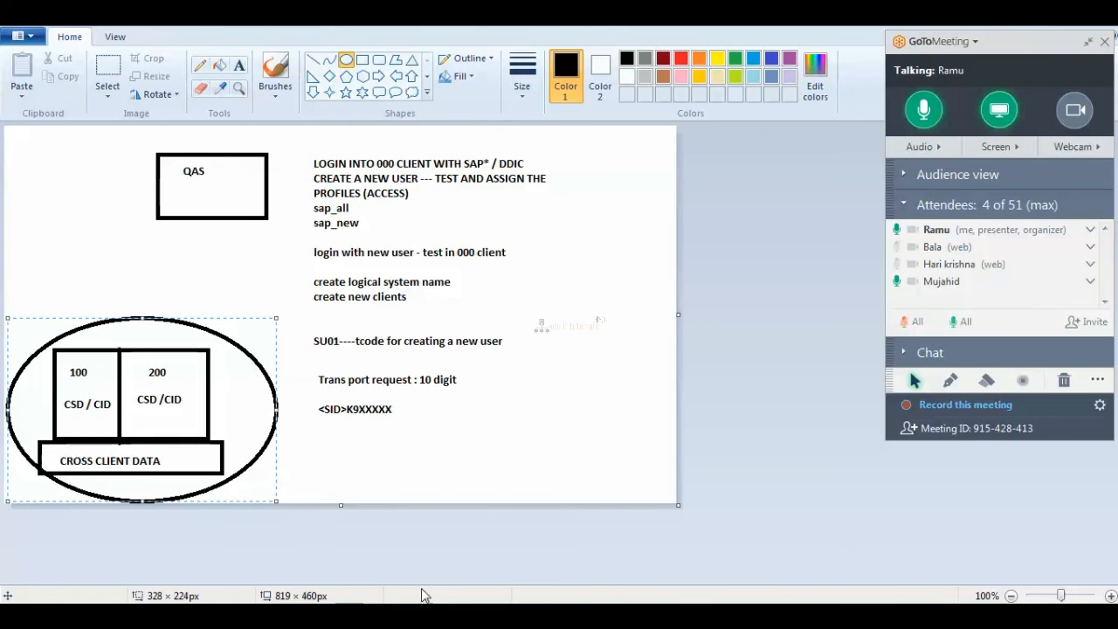
key("alt+Tab")
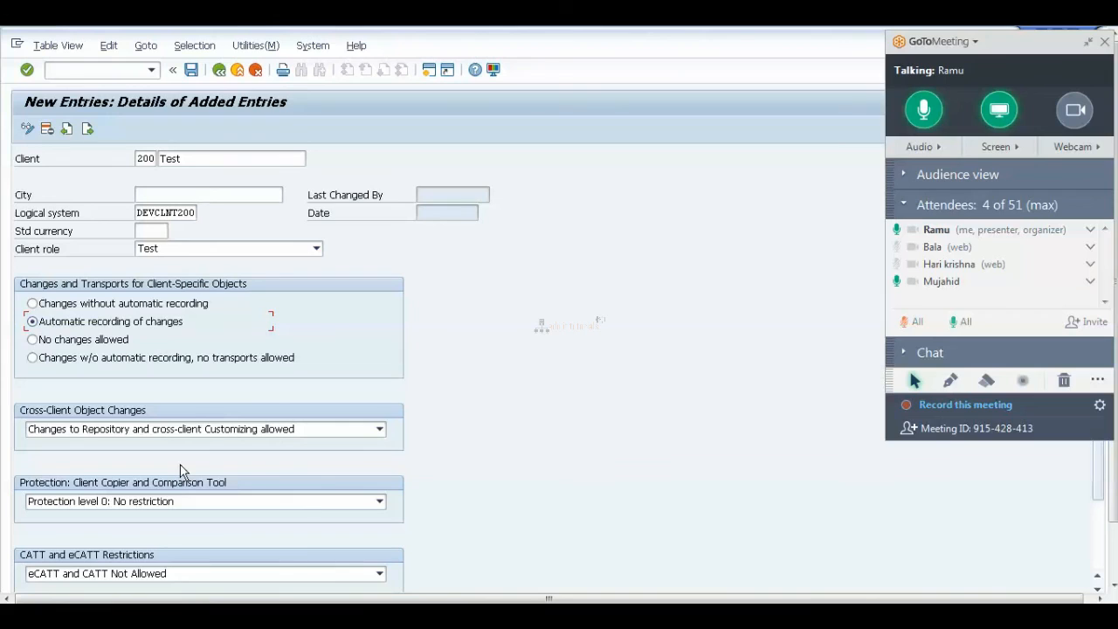
left_click(381, 431)
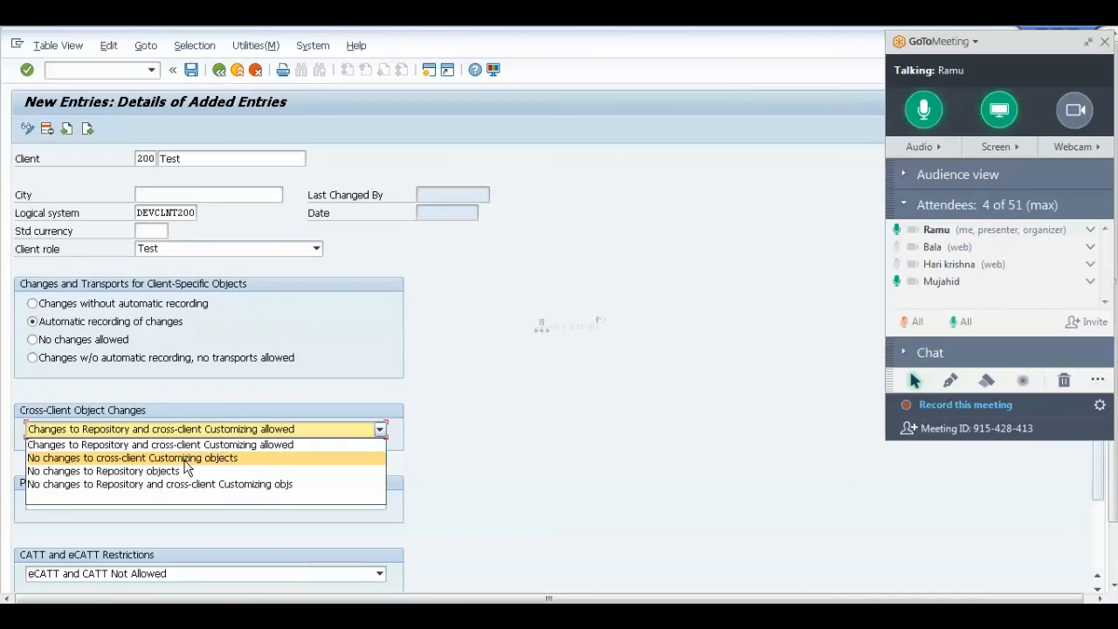
left_click(185, 460)
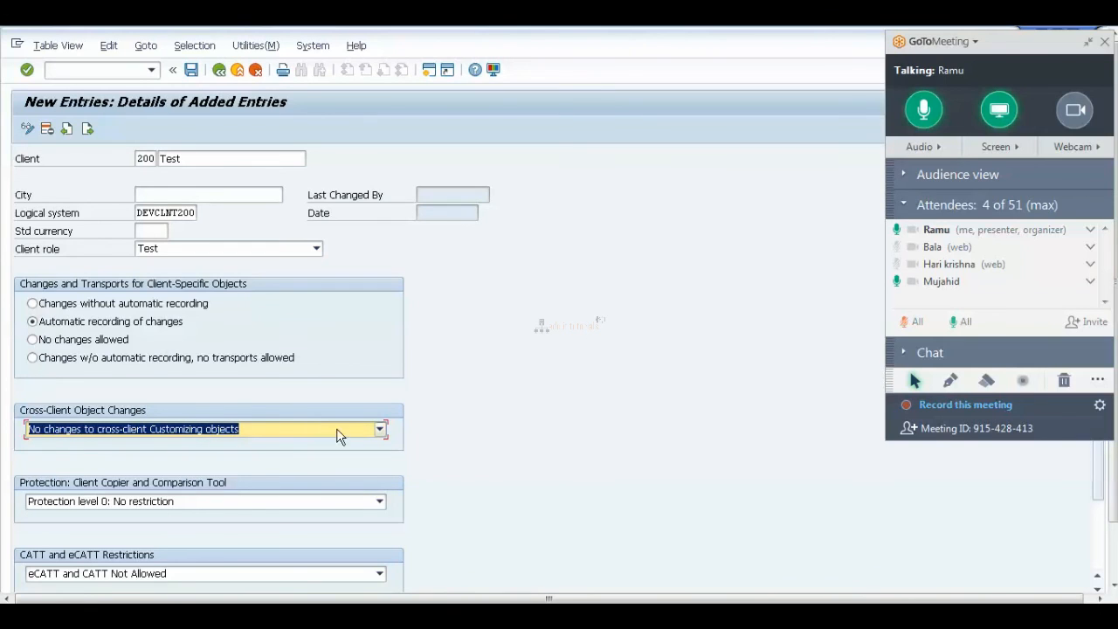
left_click(379, 431)
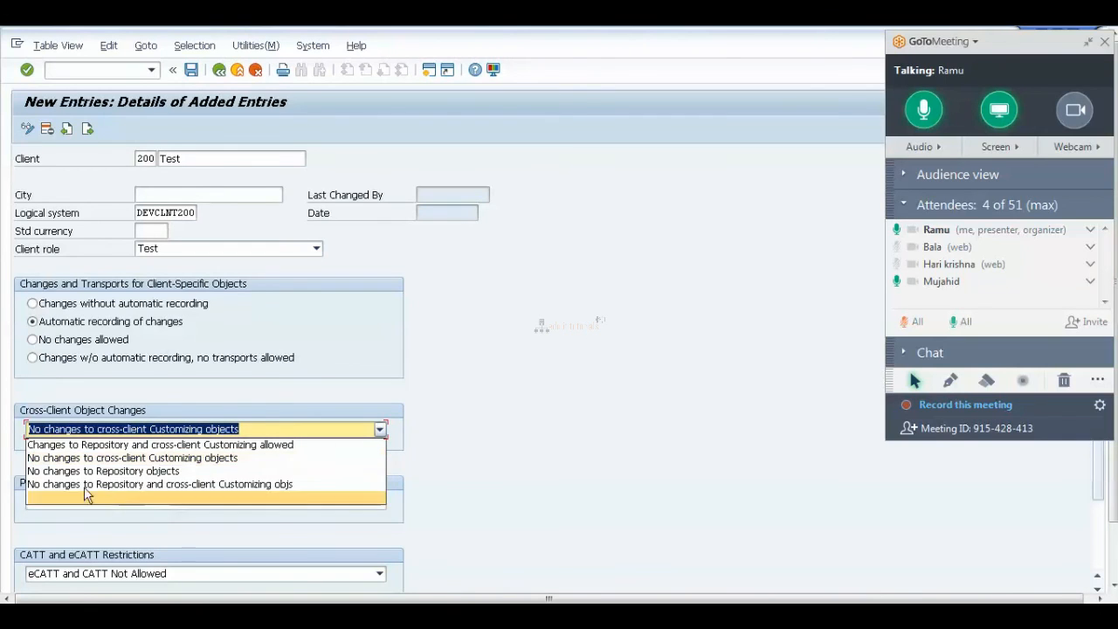
left_click(125, 472)
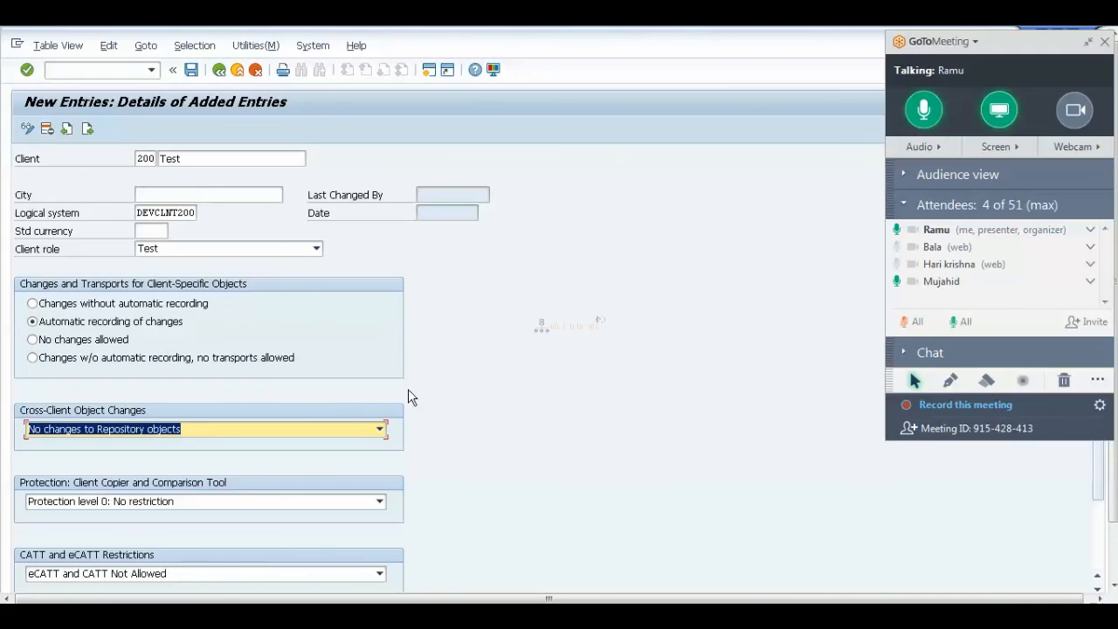
left_click(379, 429)
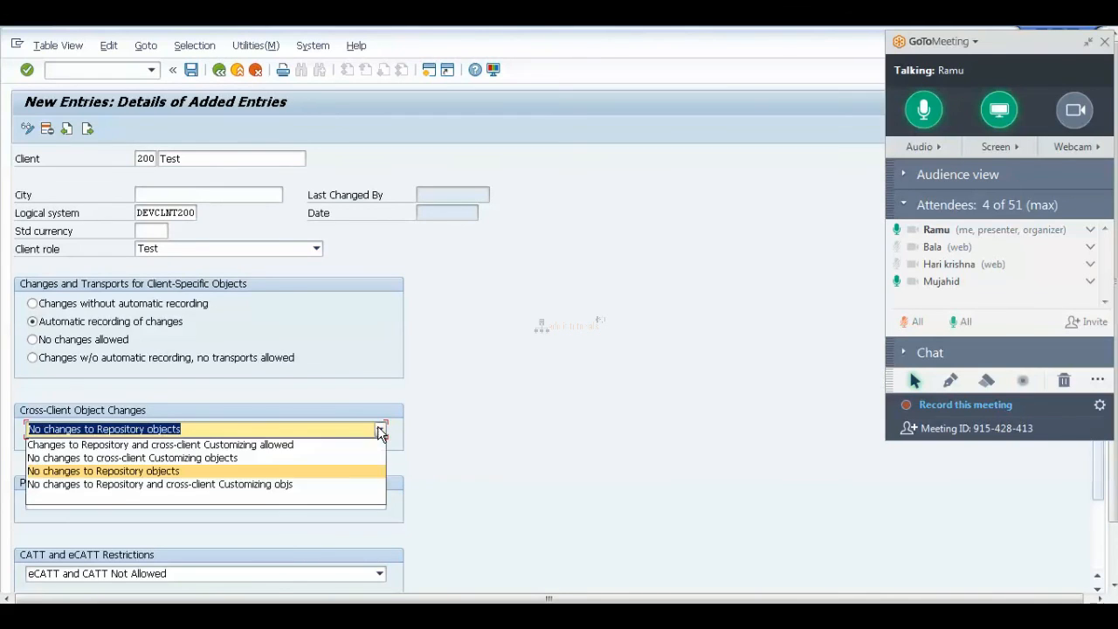
left_click(229, 483)
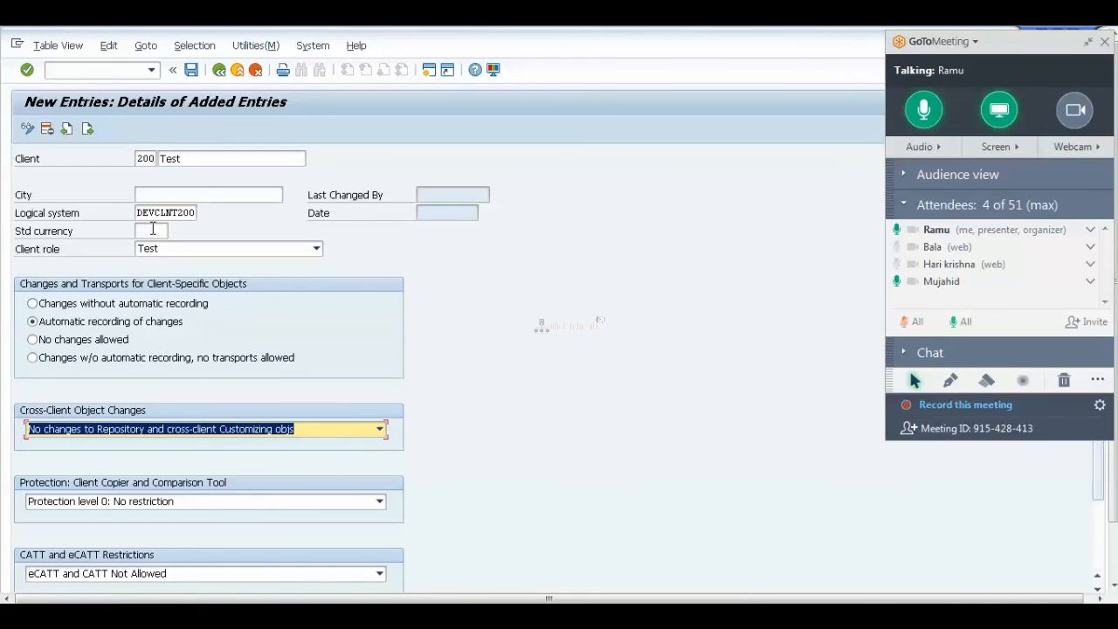
left_click(380, 428)
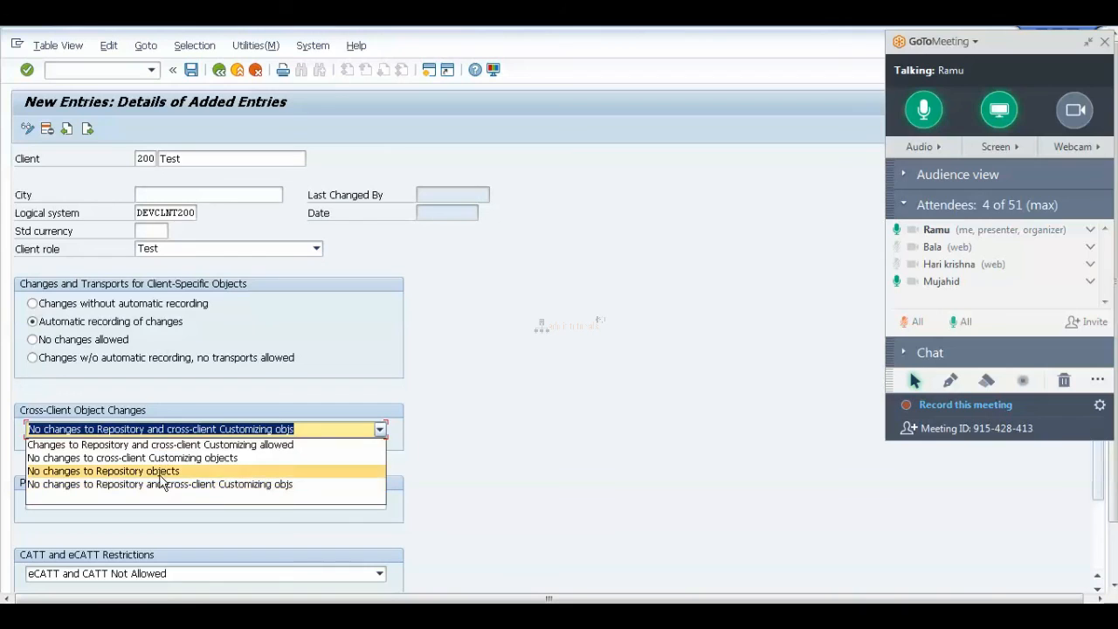
left_click(284, 446)
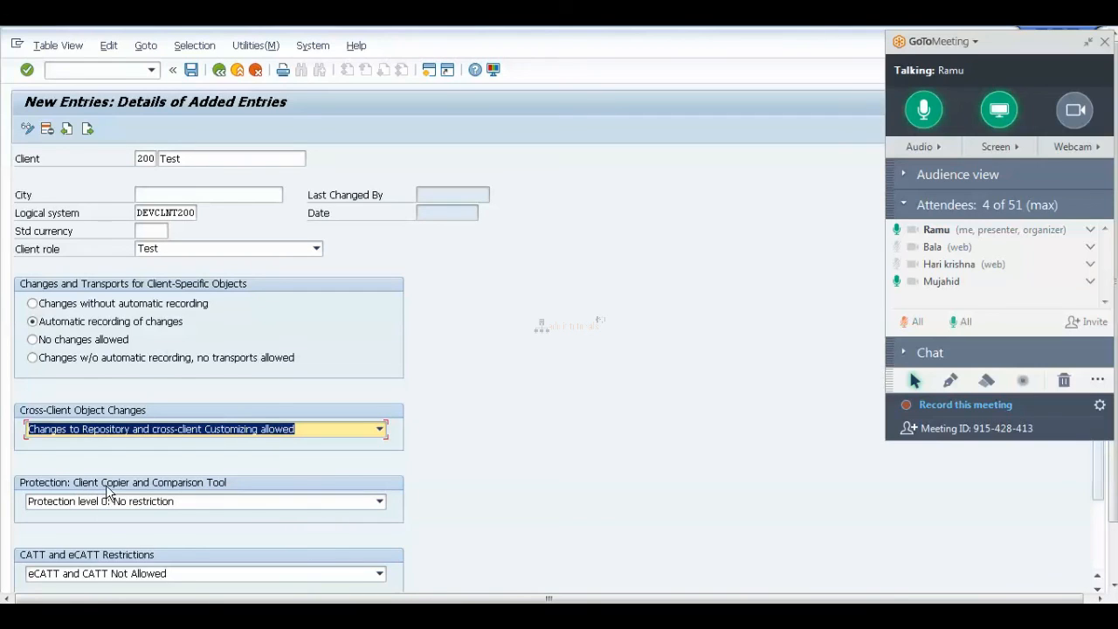
left_click(378, 503)
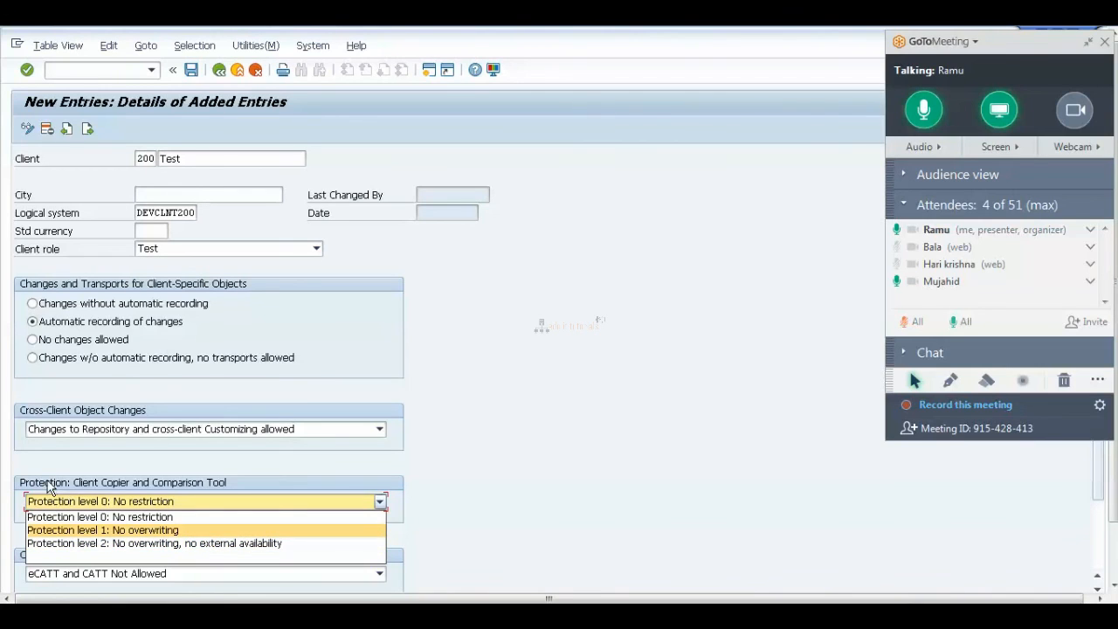
left_click(153, 521)
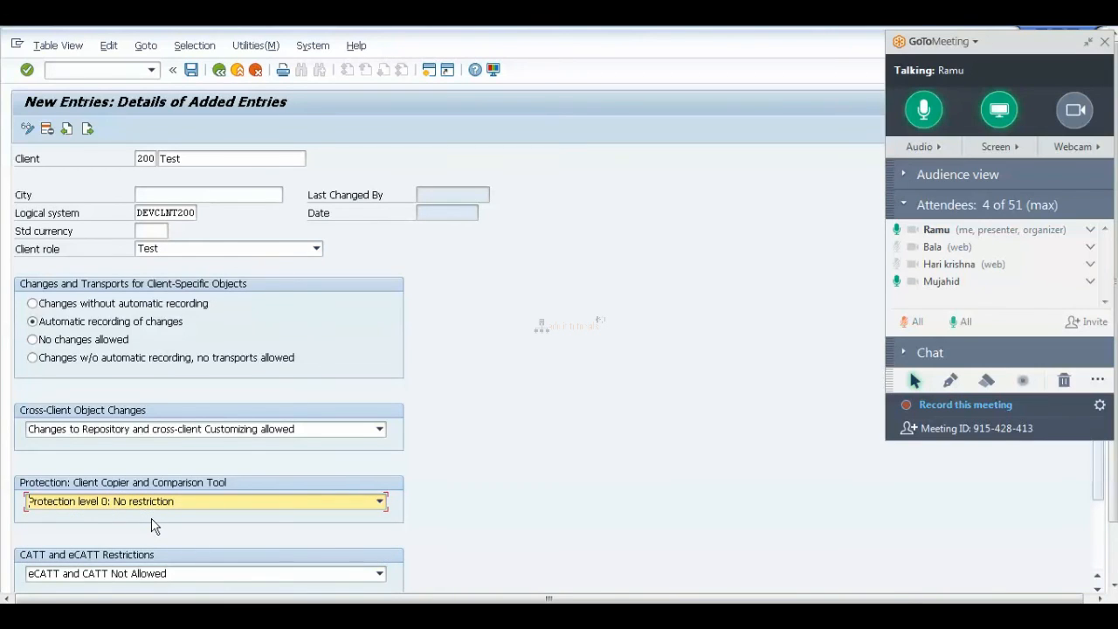
left_click(380, 501)
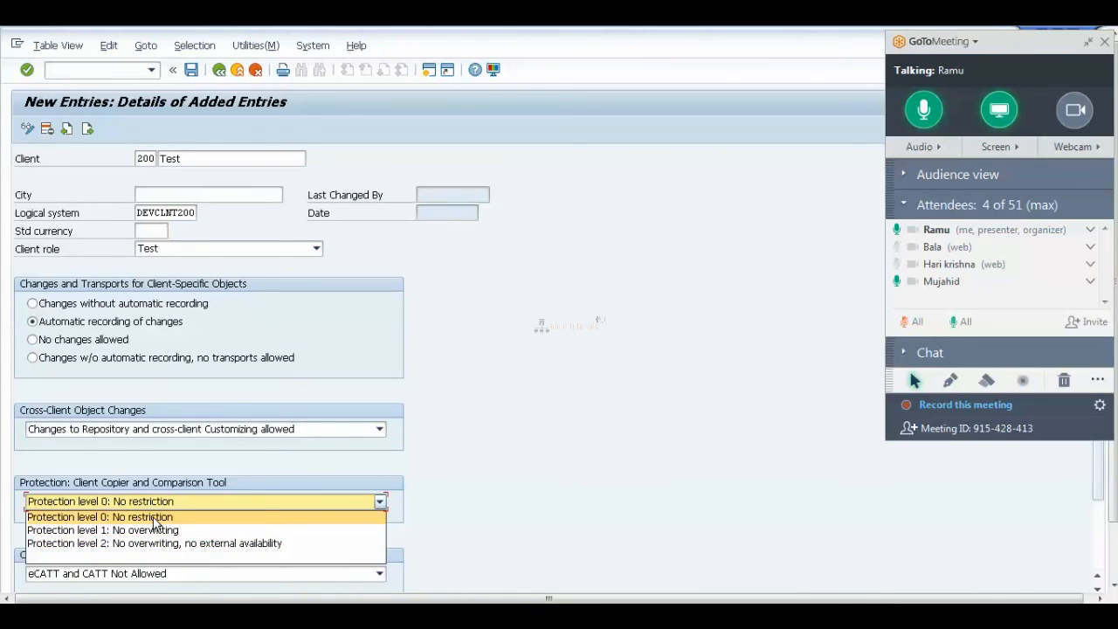
left_click(155, 519)
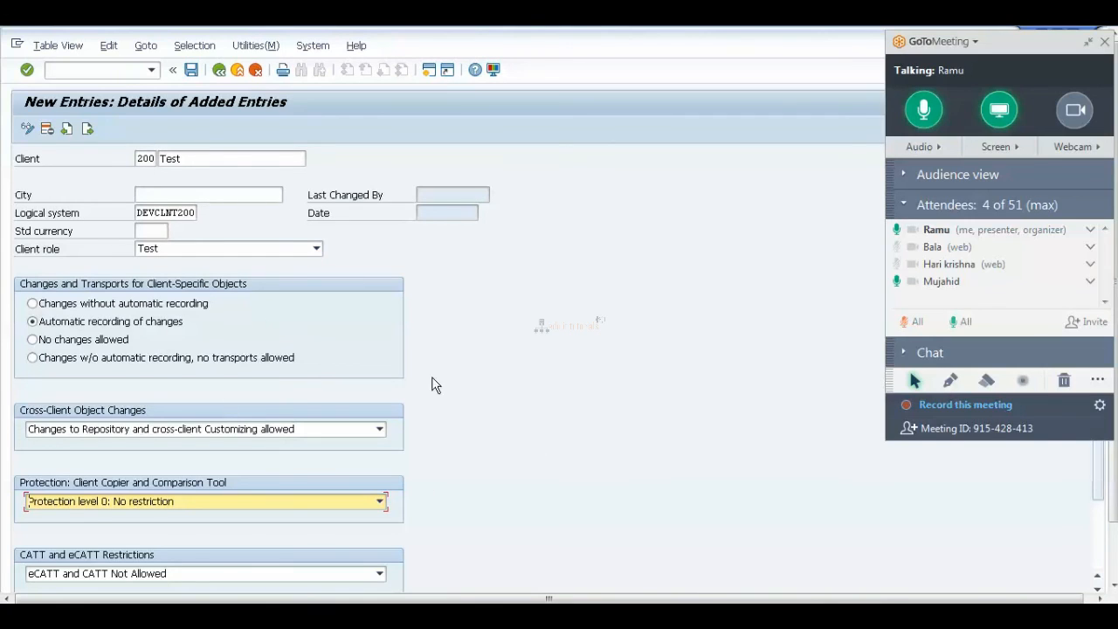
left_click(1113, 544)
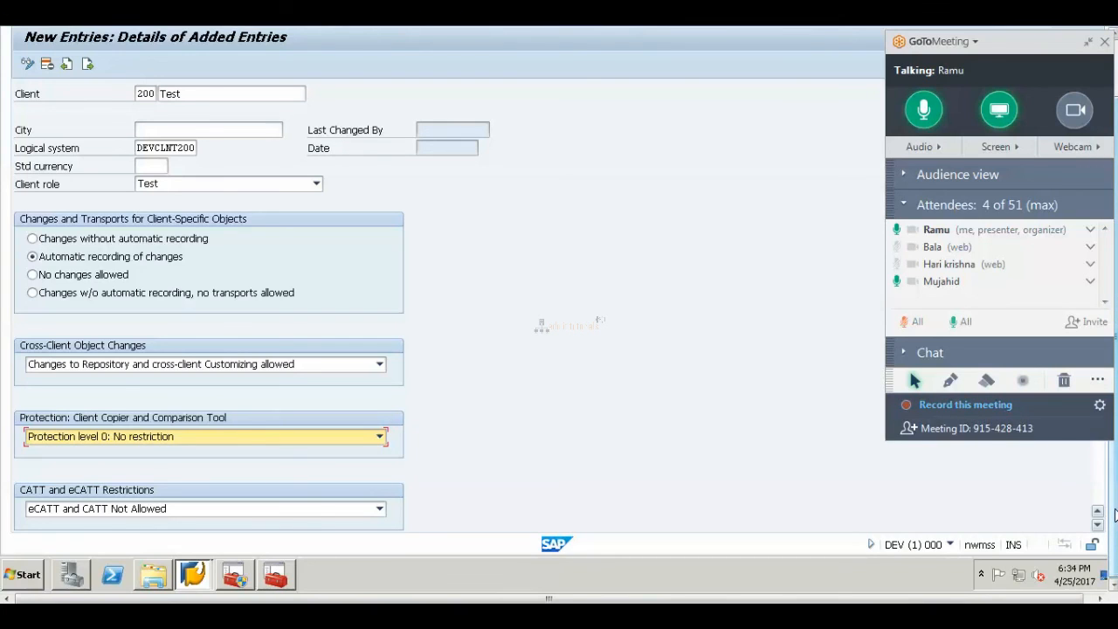
left_click_drag(1116, 510, 1116, 453)
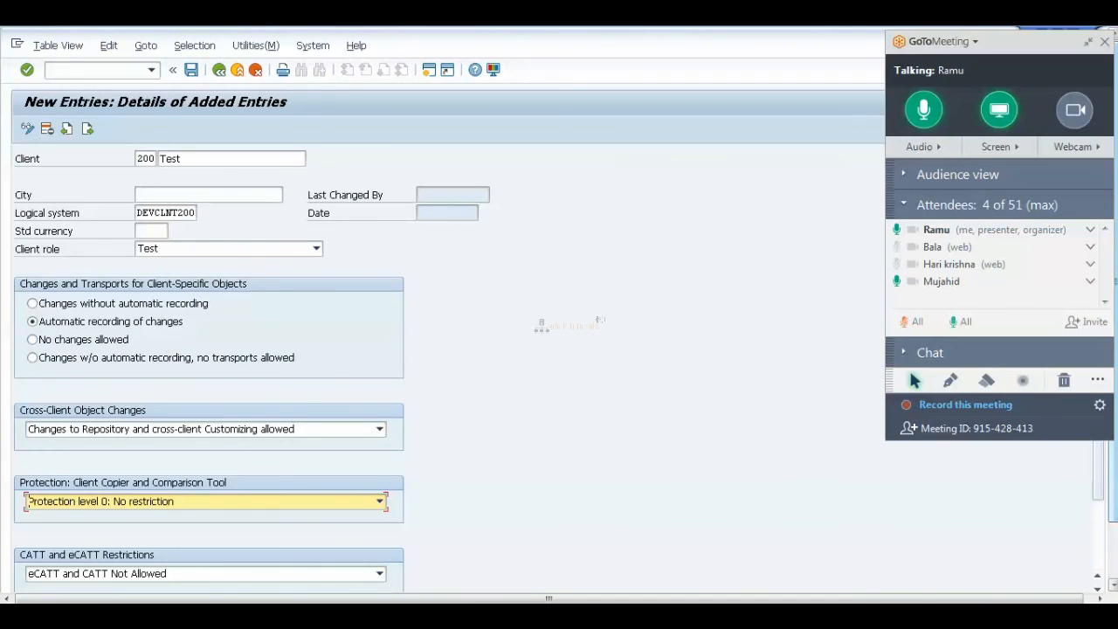
left_click(1113, 538)
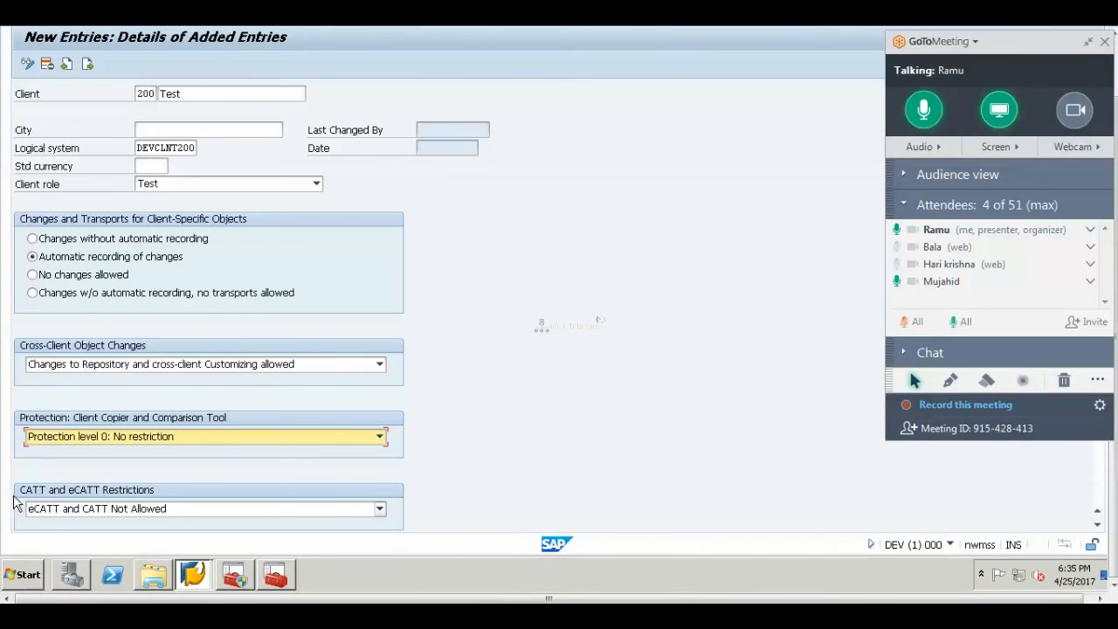
Keep CATT and eCATT set to 'Not Allowed' and save the client 200 entry.
left_click(381, 511)
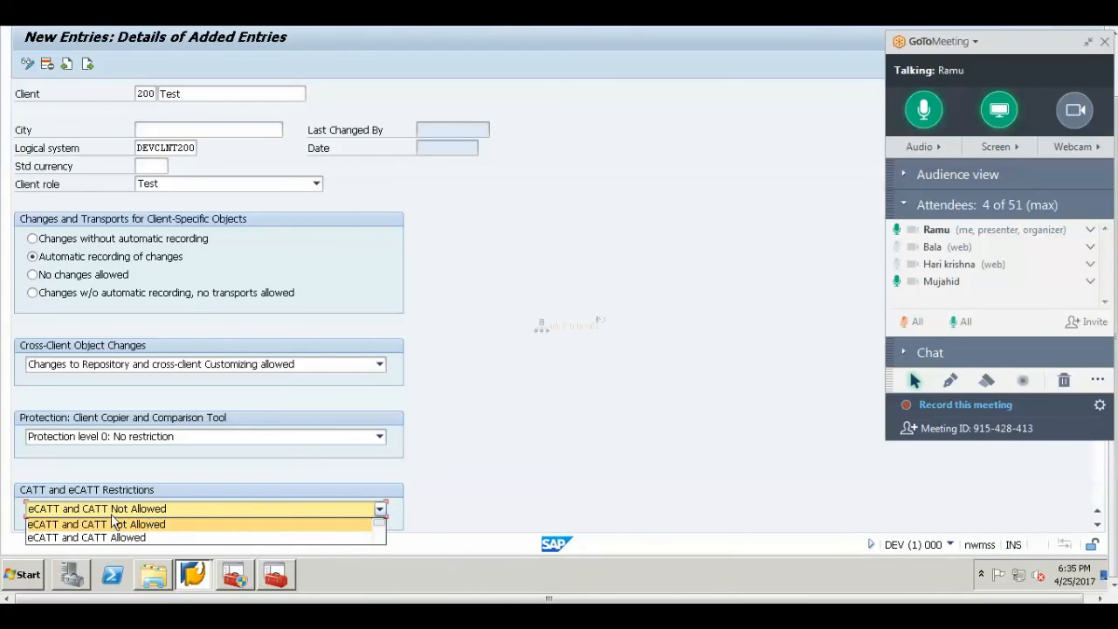
left_click(198, 485)
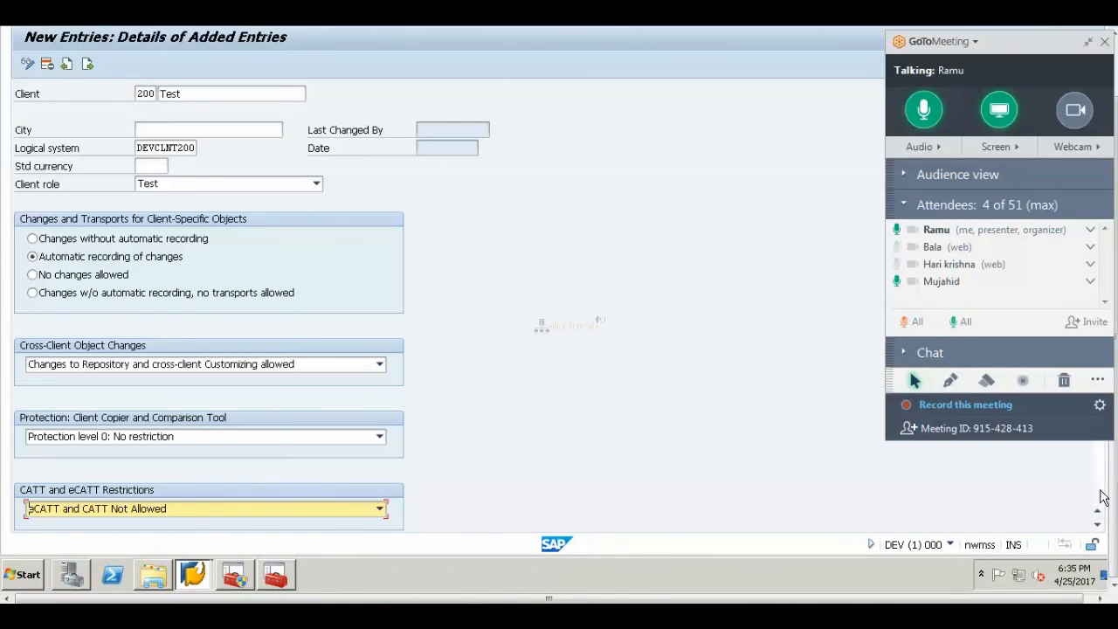
scroll(1115, 506, "up", 2)
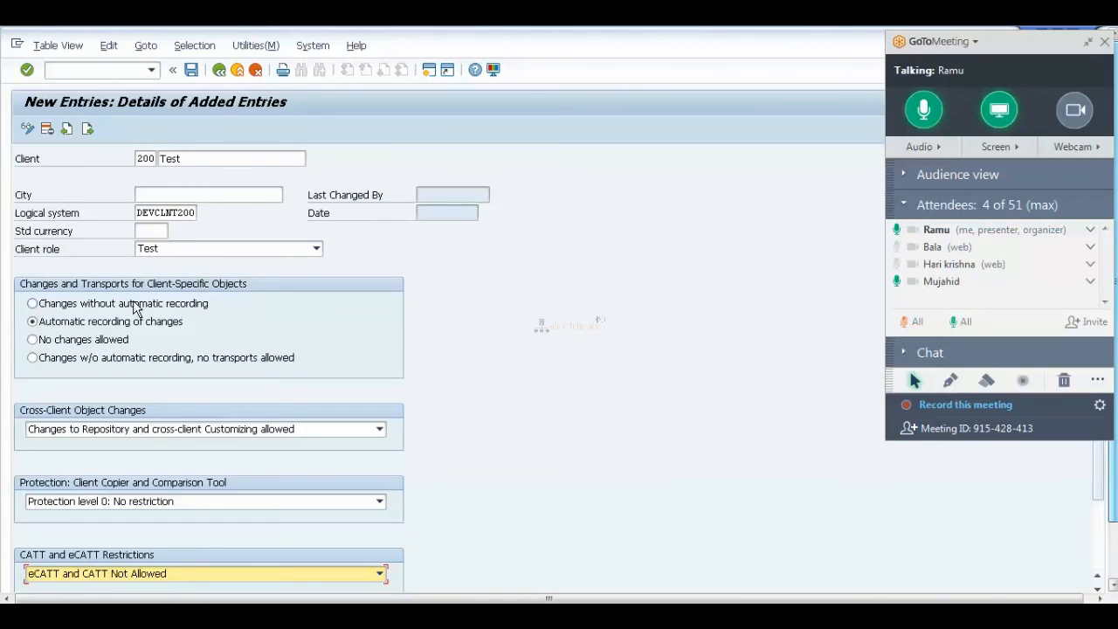
left_click(190, 69)
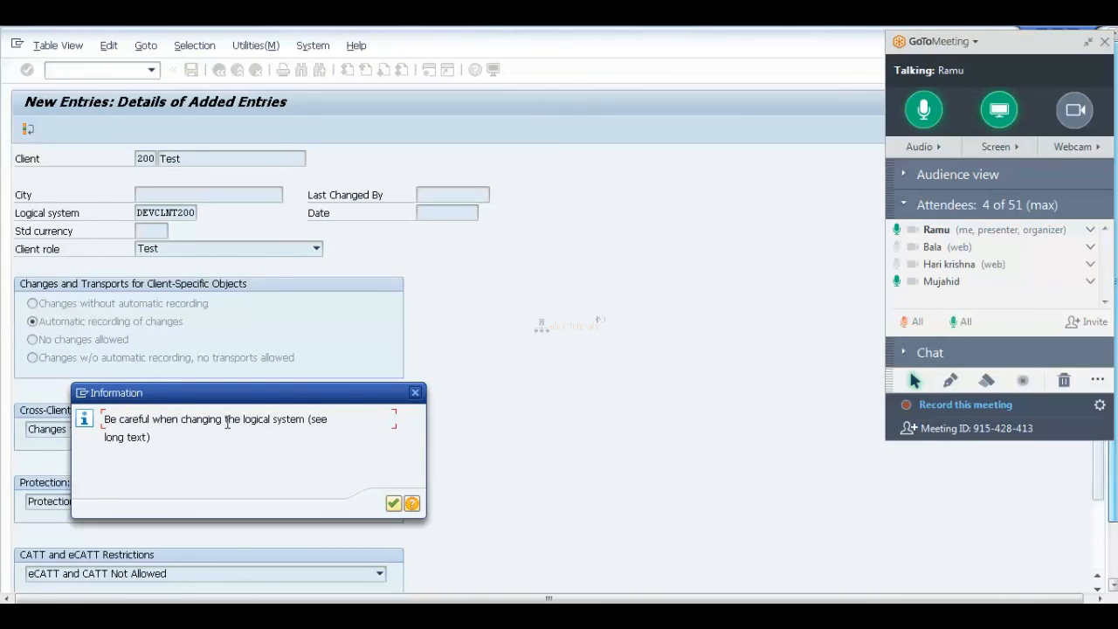
left_click(393, 504)
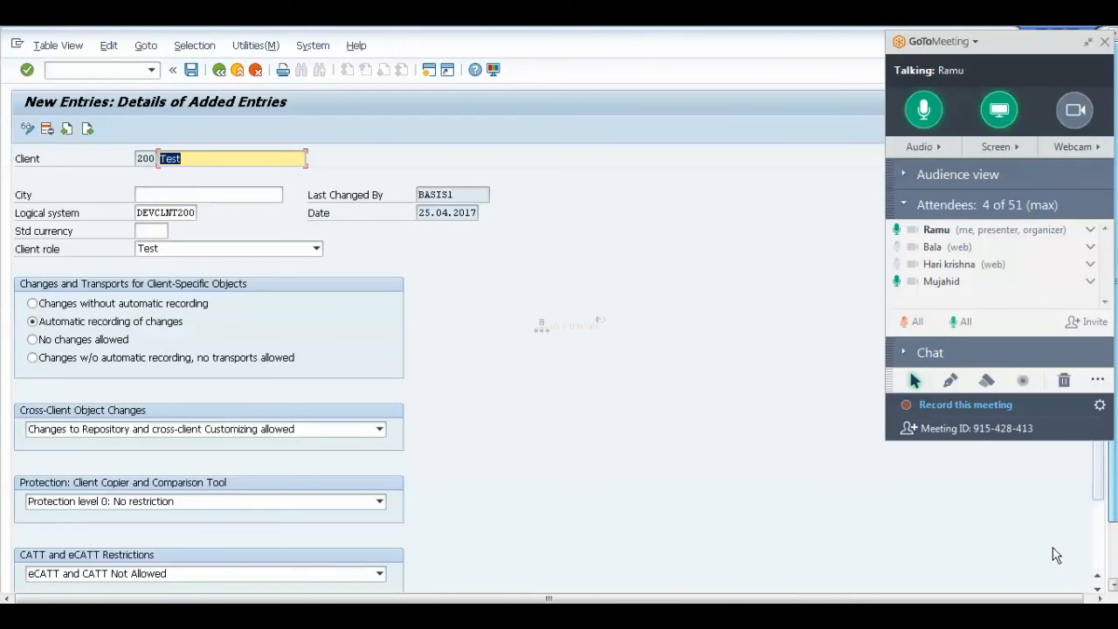
left_click(1114, 553)
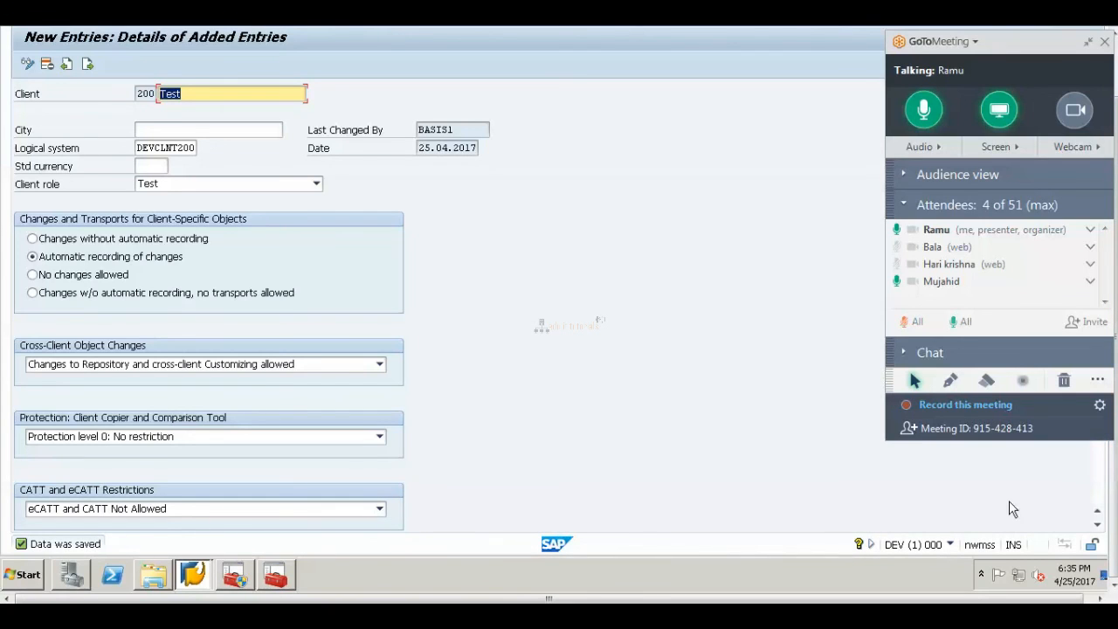
scroll(1114, 533, "up", 3)
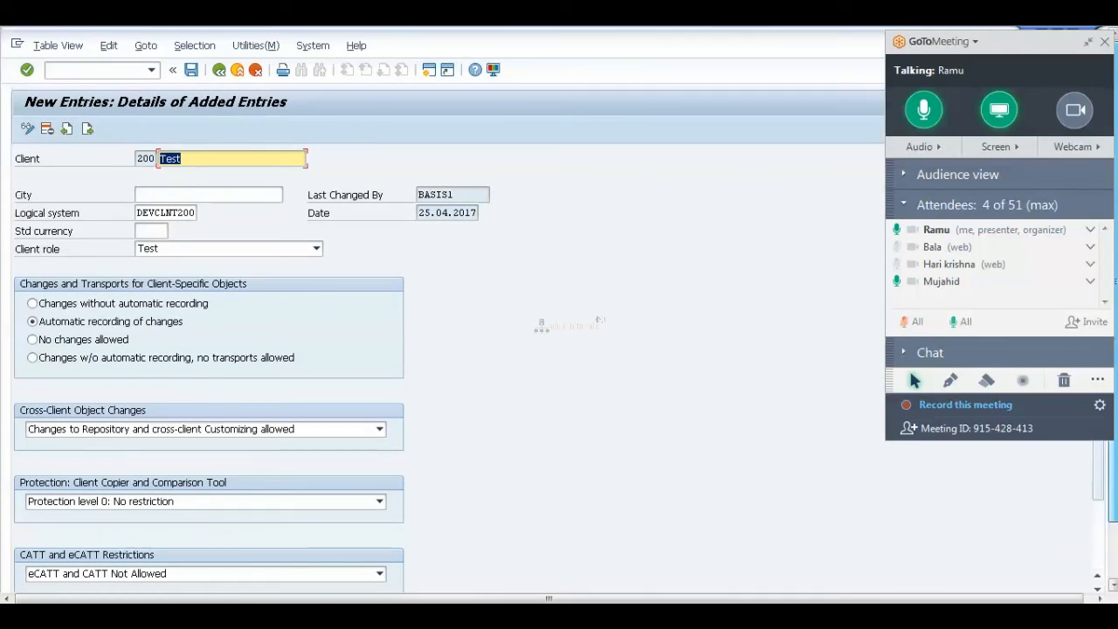
Go back and rerun /nscc4 to reopen client maintenance in display mode.
left_click(218, 72)
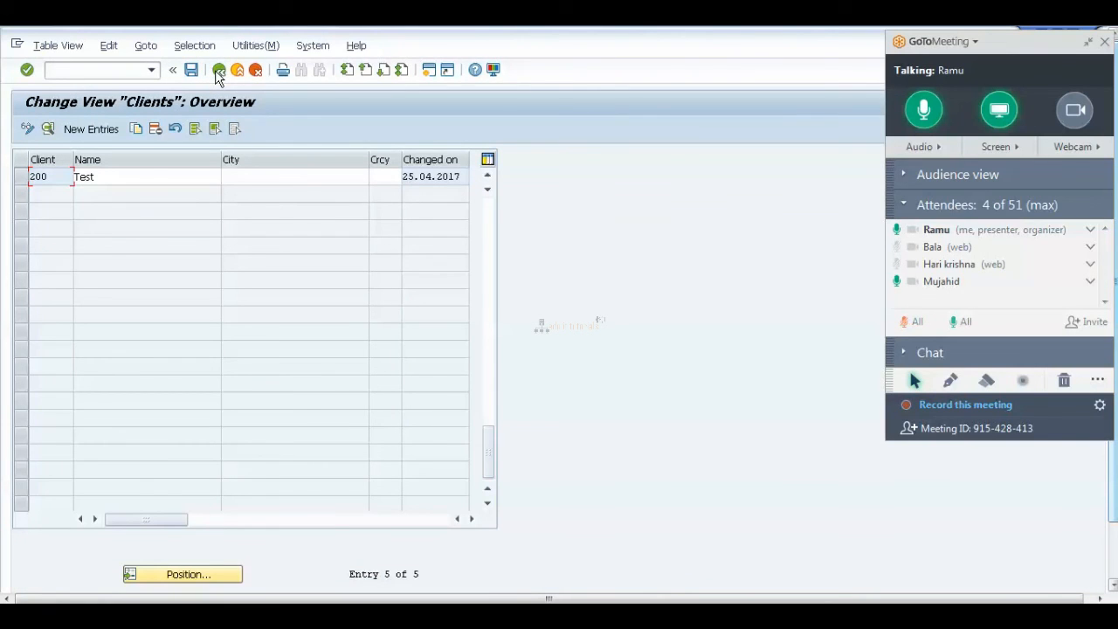
type("/")
key("Return")
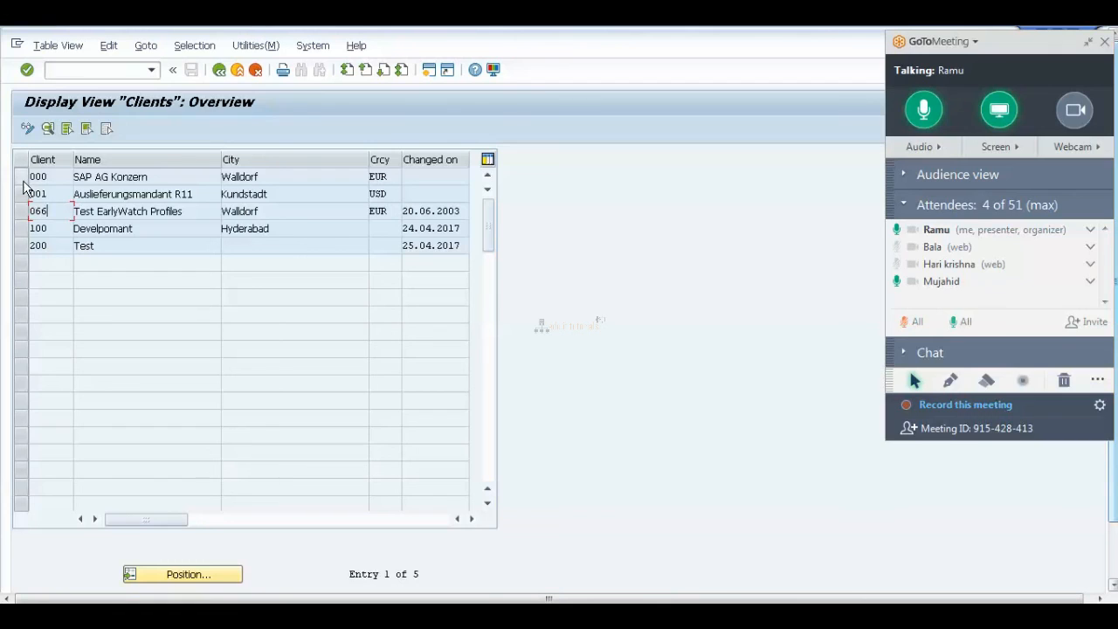
Select all five client rows: 000, 001, 066, 100 and 200.
left_click(21, 177)
left_click(22, 194)
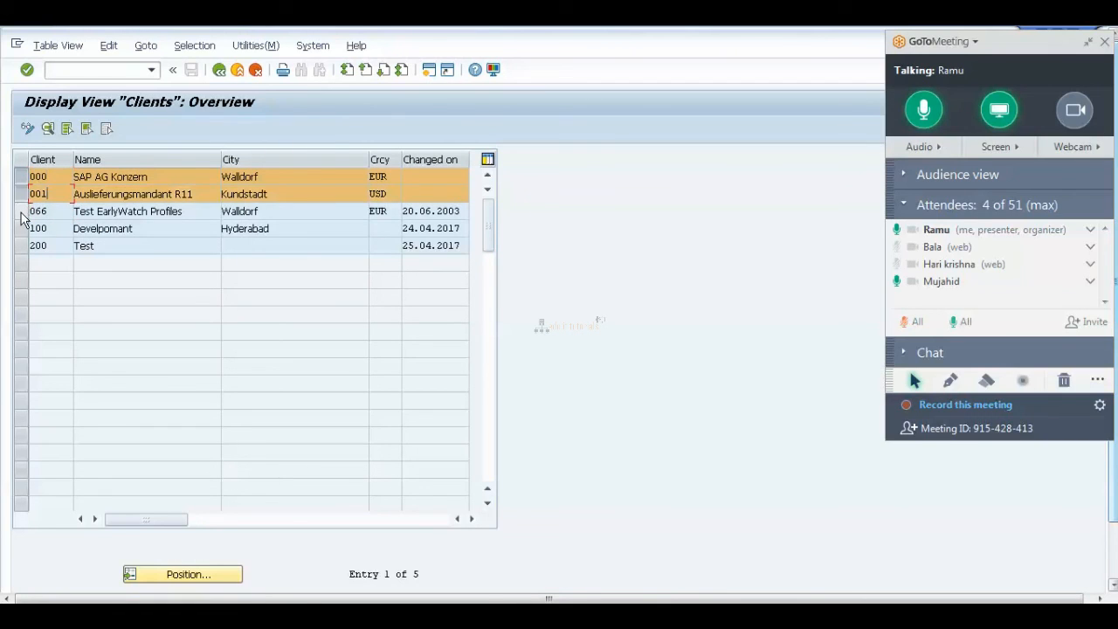
left_click(21, 212)
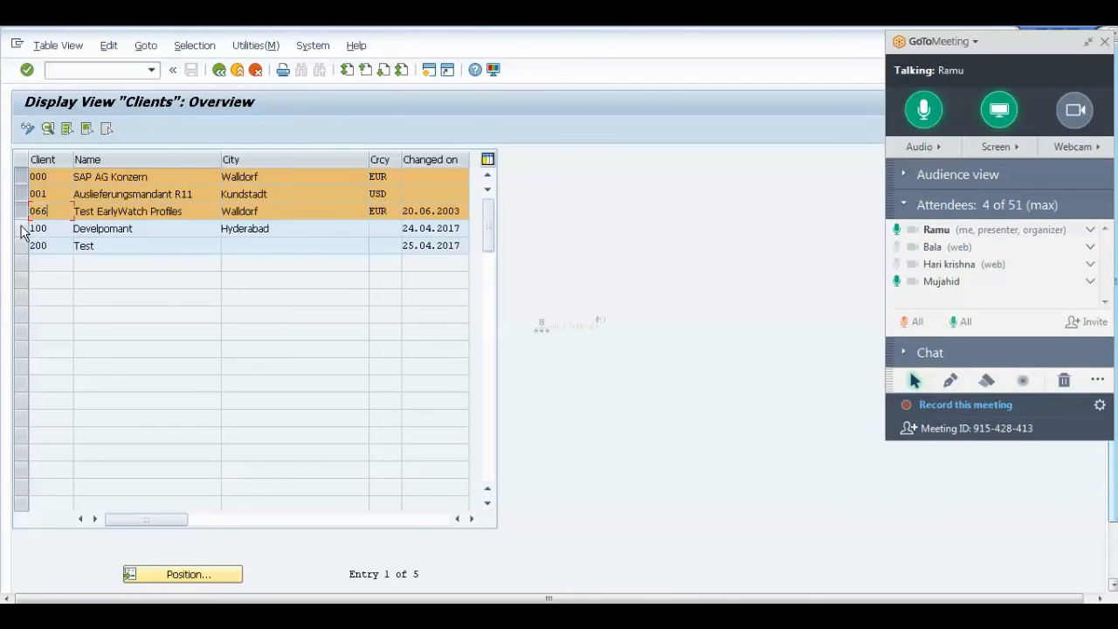
left_click(22, 229)
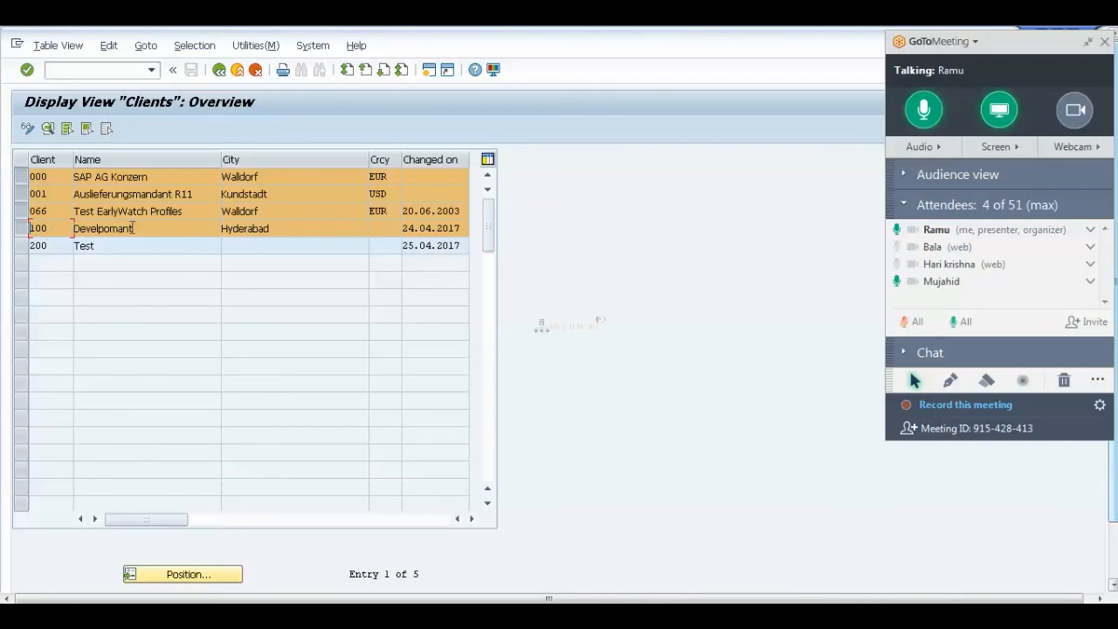
left_click(21, 247)
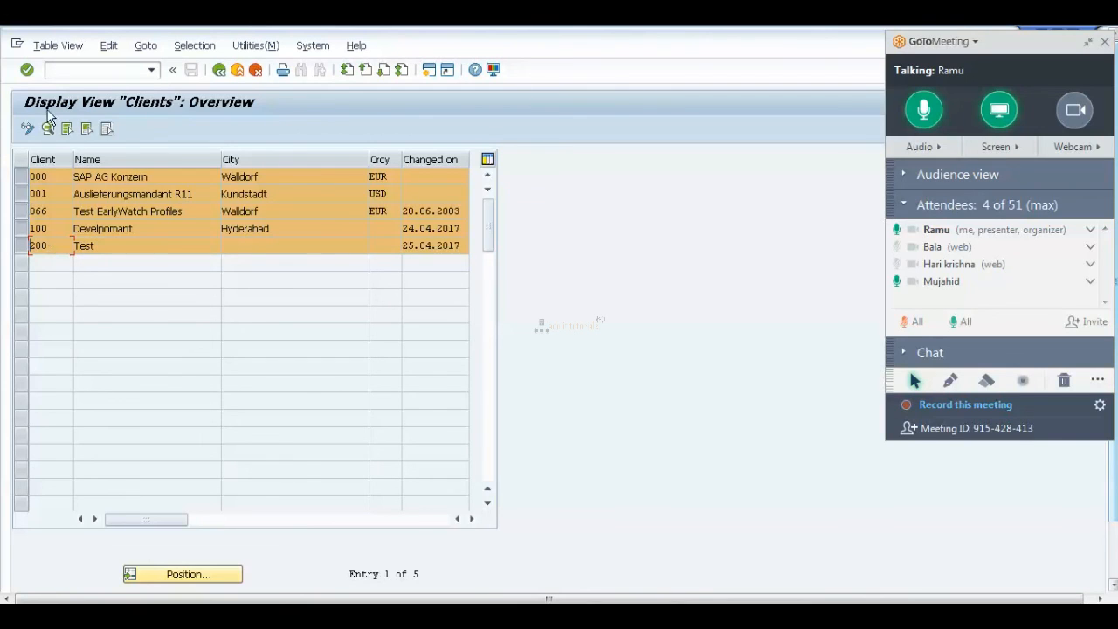
left_click(1114, 572)
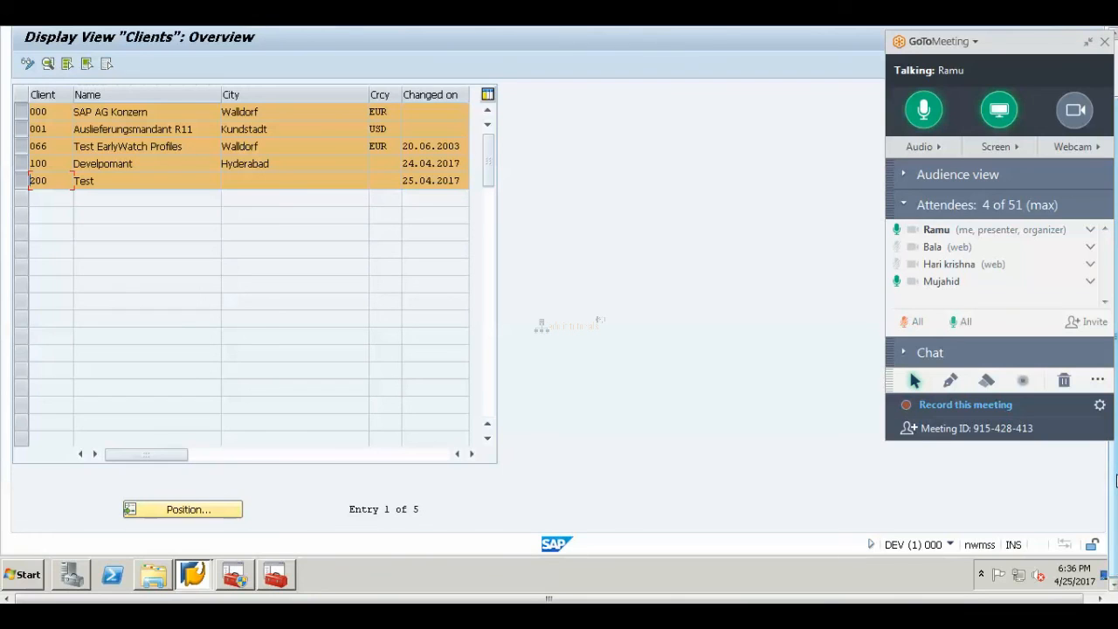
left_click_drag(1117, 482, 1117, 426)
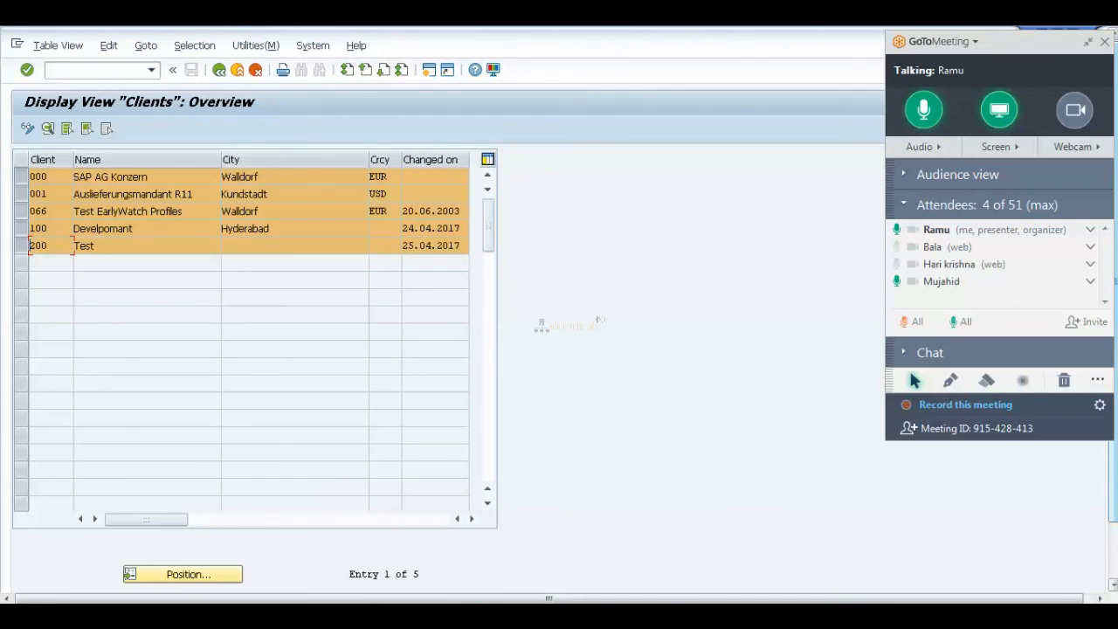
Pick Paint's Text tool in the notes, then return to the SAP client list.
left_click(394, 617)
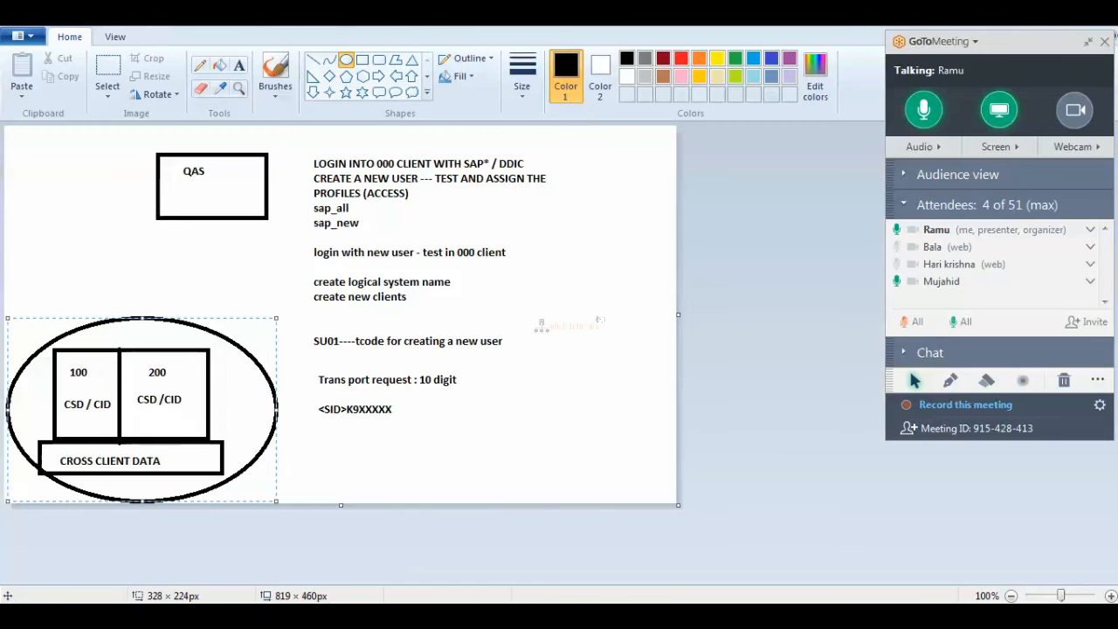
left_click(241, 68)
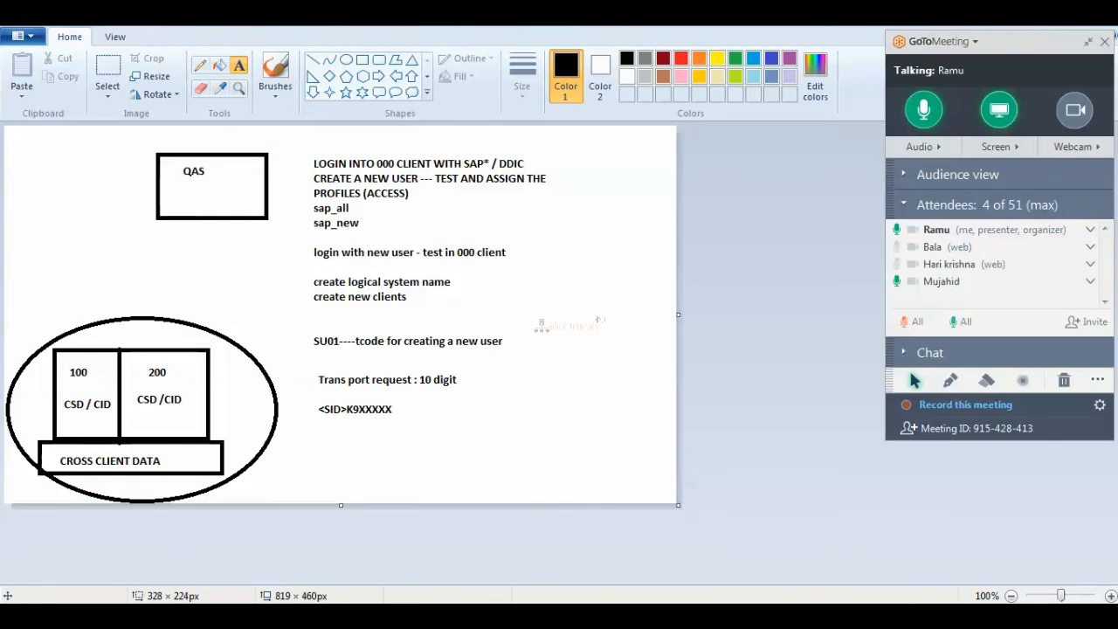
left_click(349, 617)
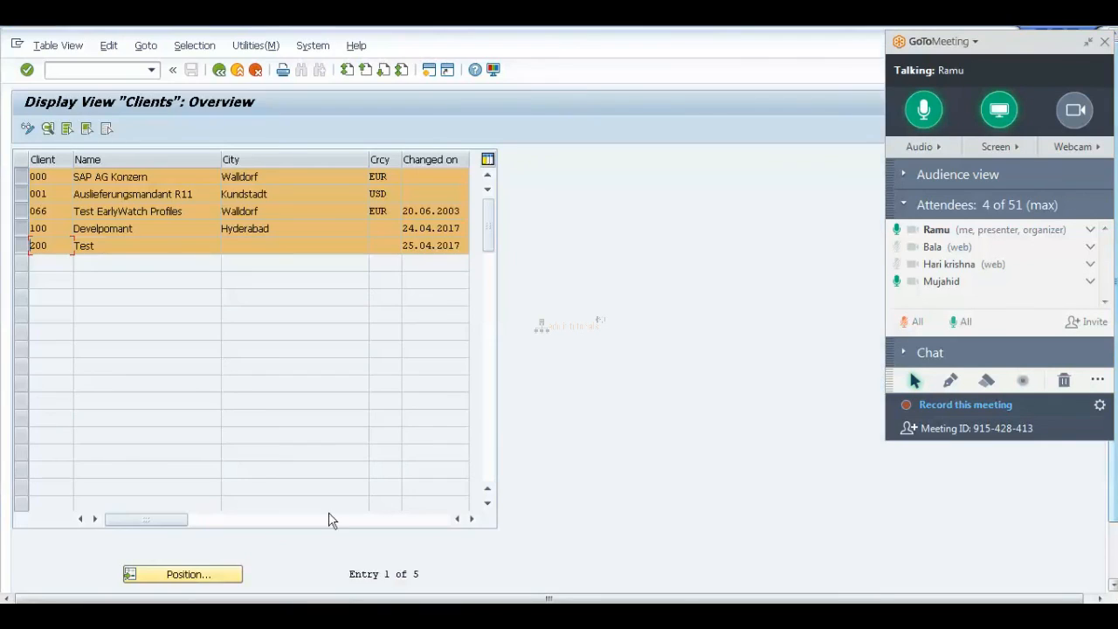
Deselect all five client rows (000, 001, 066, 100, 200).
left_click(21, 176)
left_click(21, 194)
left_click(20, 212)
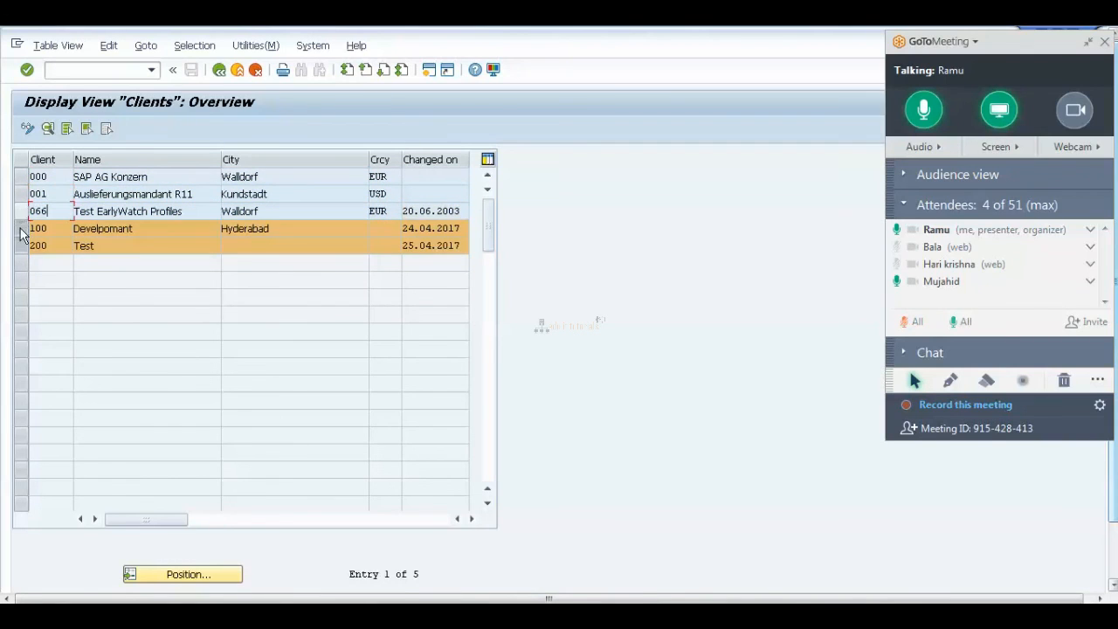
left_click(21, 229)
left_click(21, 245)
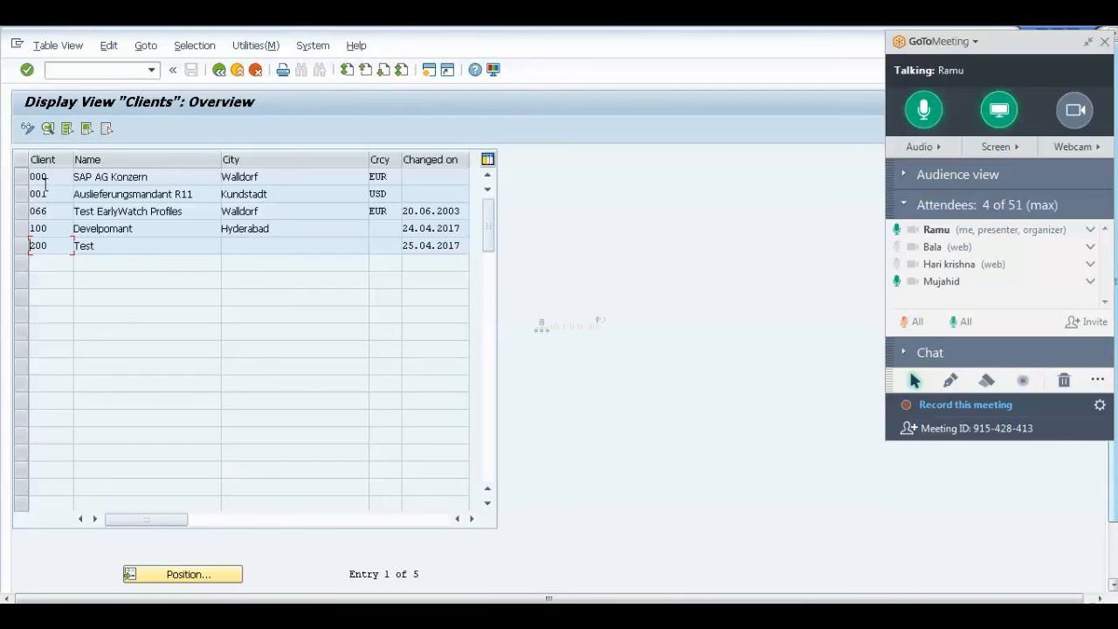
Leave only clients 100 and 200 selected, then return to the Paint diagram.
left_click(37, 177)
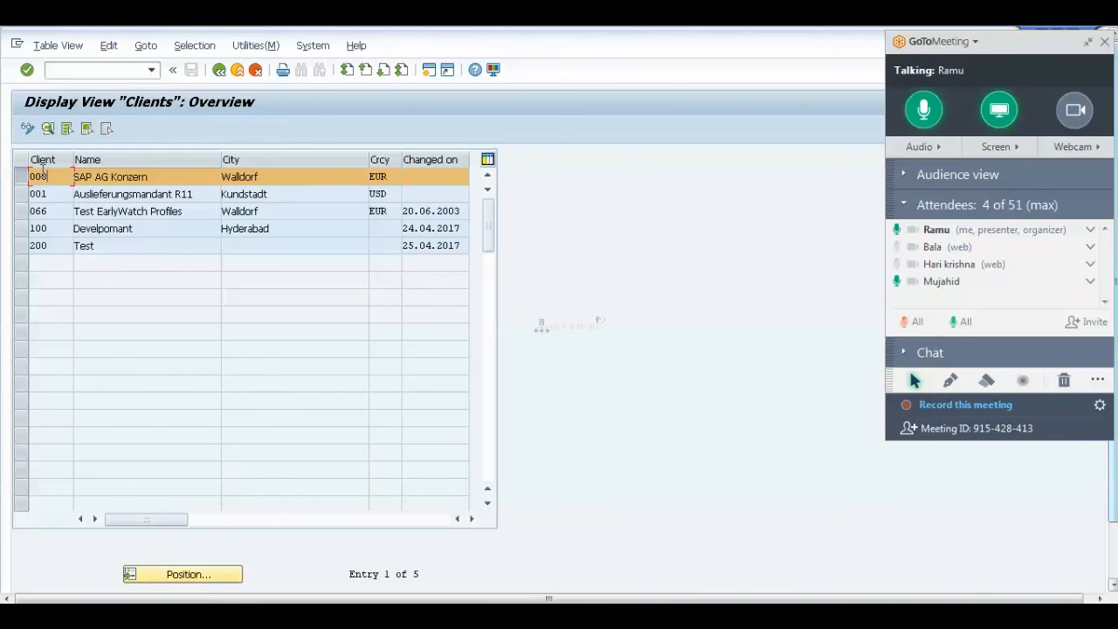
left_click(33, 193)
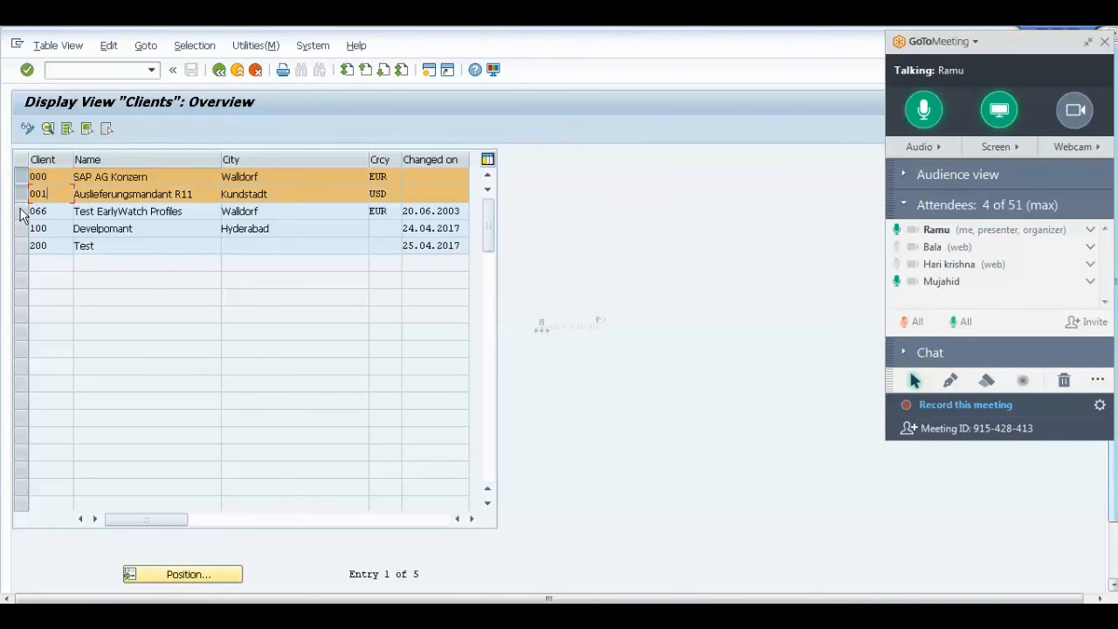
left_click(28, 211)
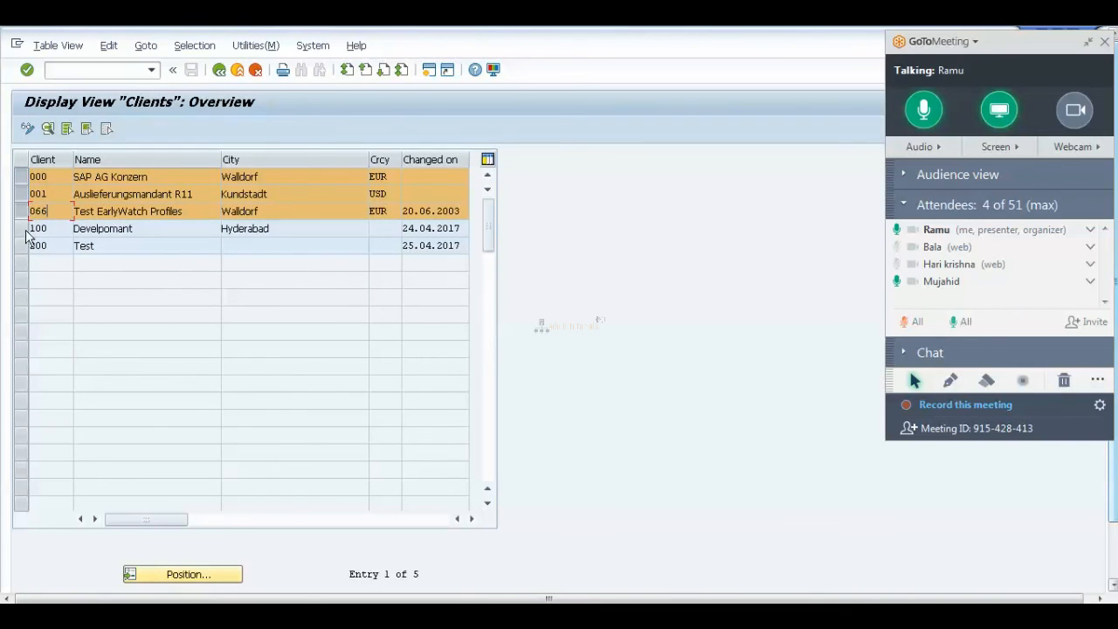
left_click(30, 229)
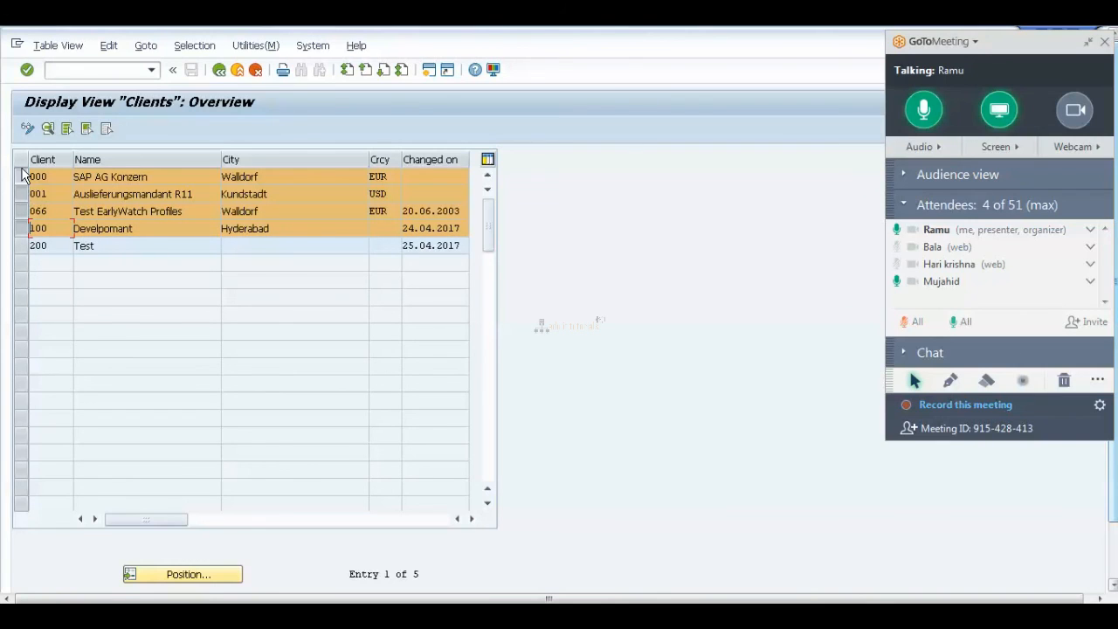
left_click(19, 193)
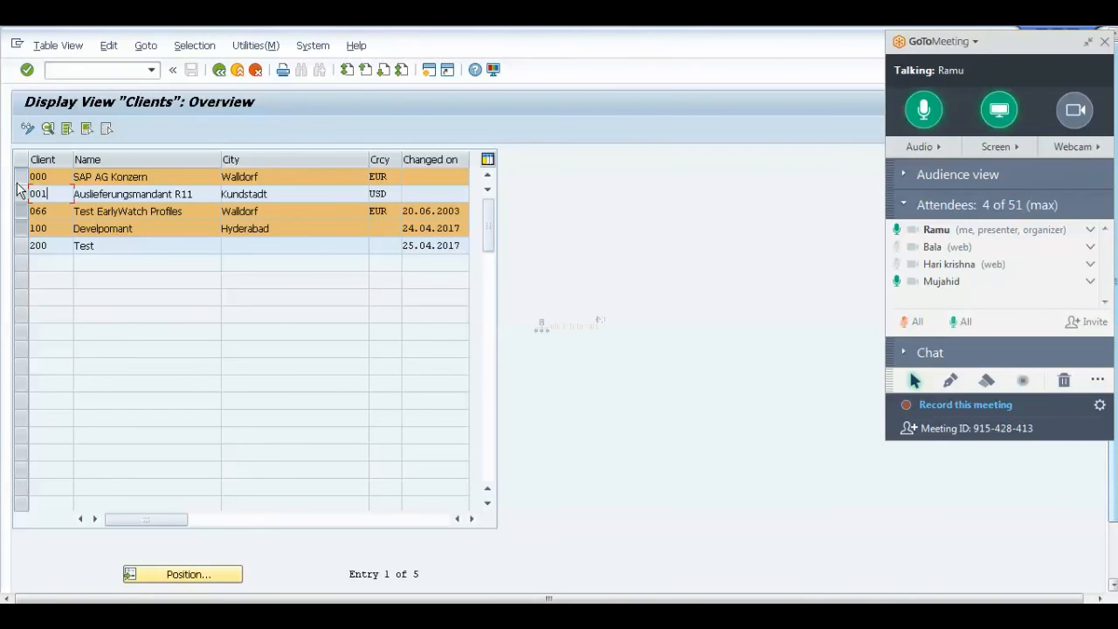
left_click(19, 177)
left_click(19, 212)
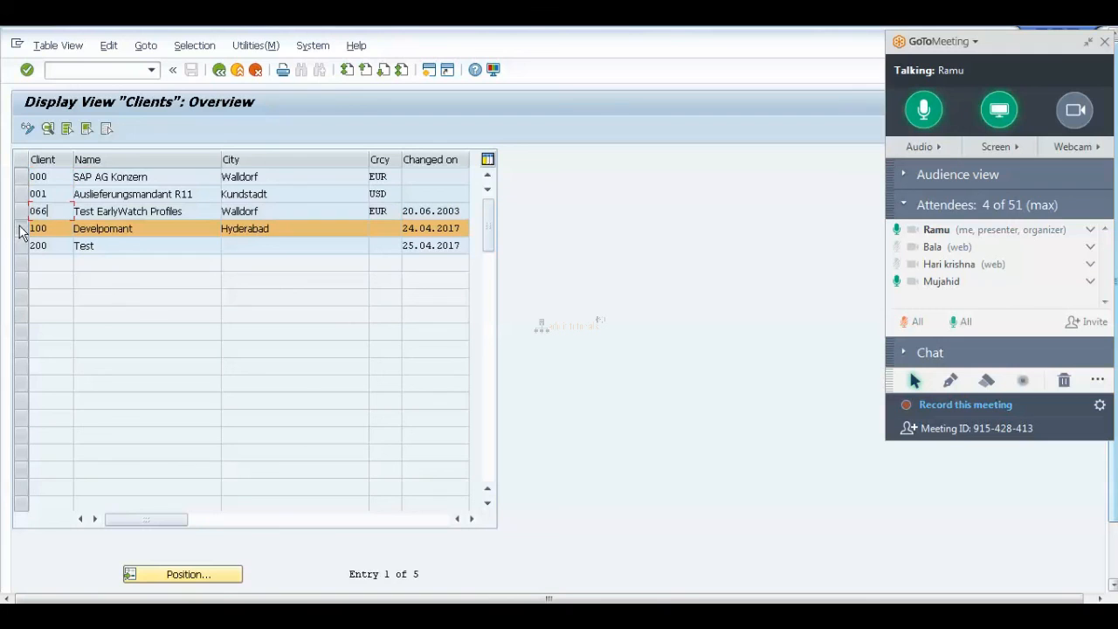
left_click(20, 246)
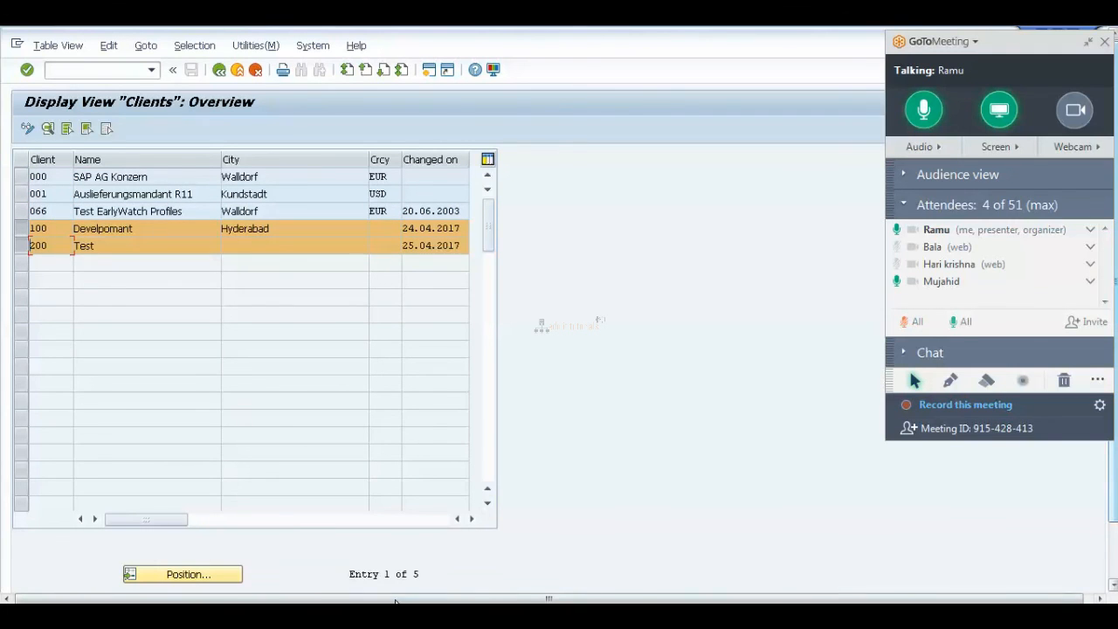
left_click(417, 616)
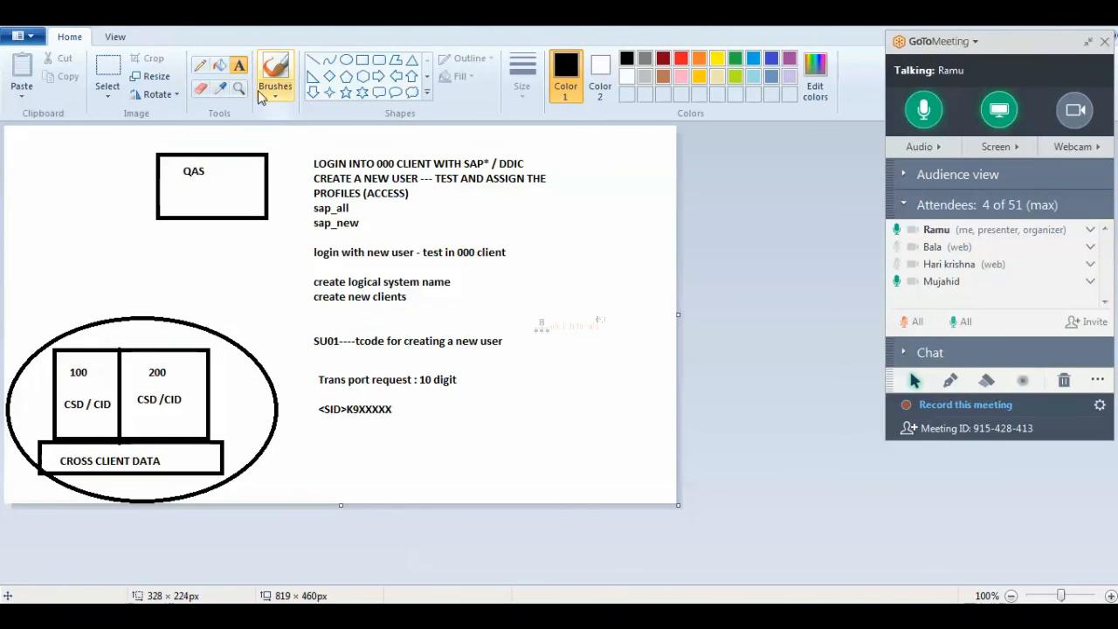
Add a text box right of the transport note reading 'just I created a new client' / 'ther is no data as of no'.
left_click_drag(489, 367, 621, 475)
type("jus")
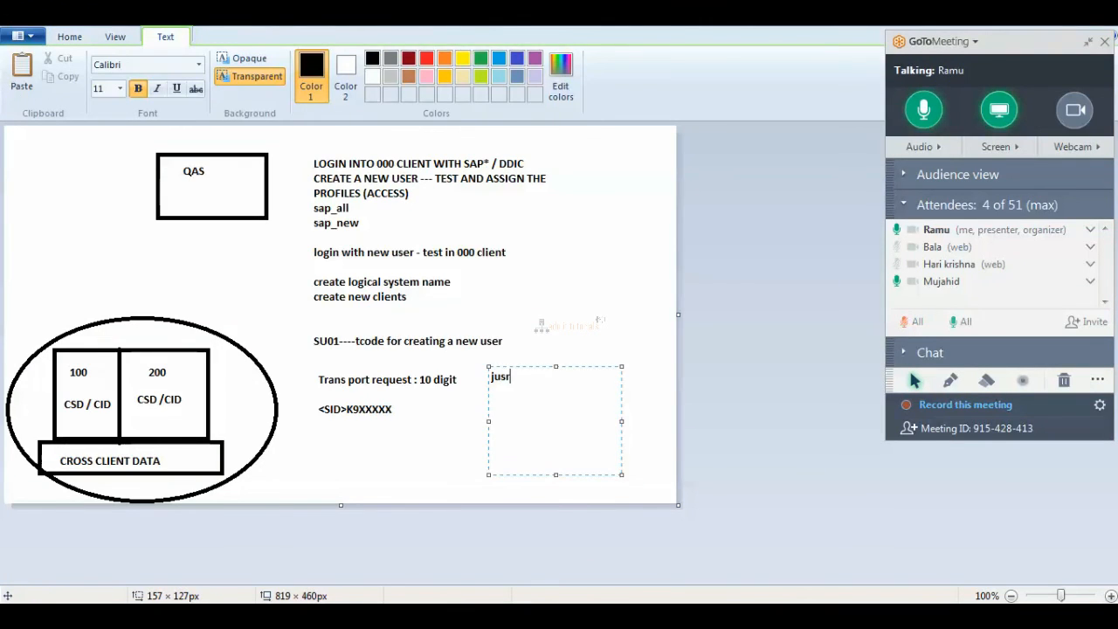
type("t I created a new client onl")
type("y")
key("Return")
type("ther is no data as of")
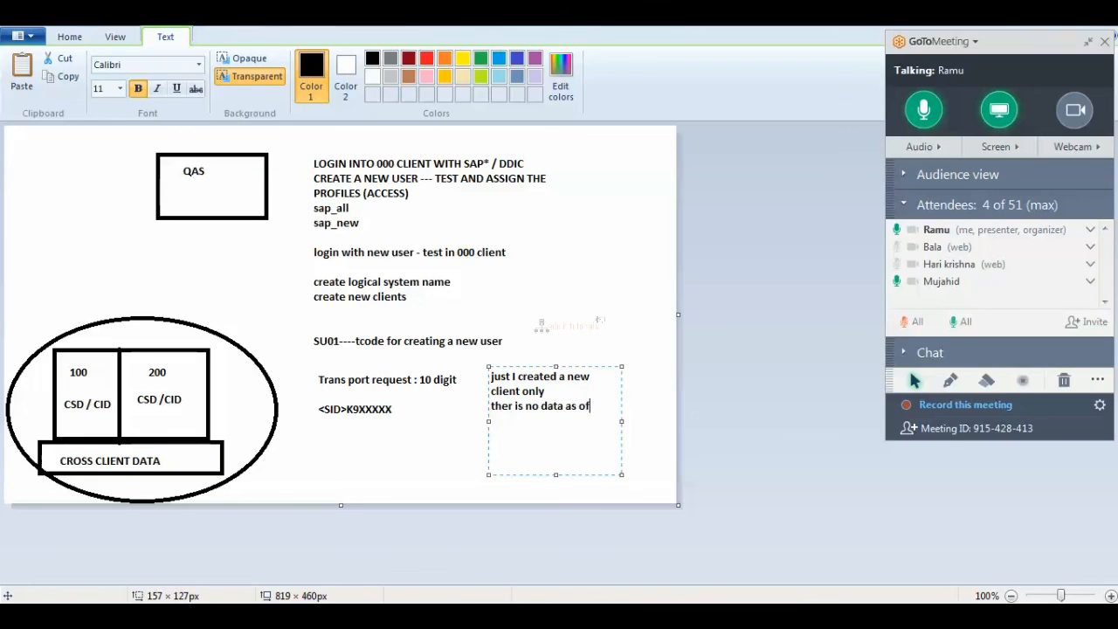